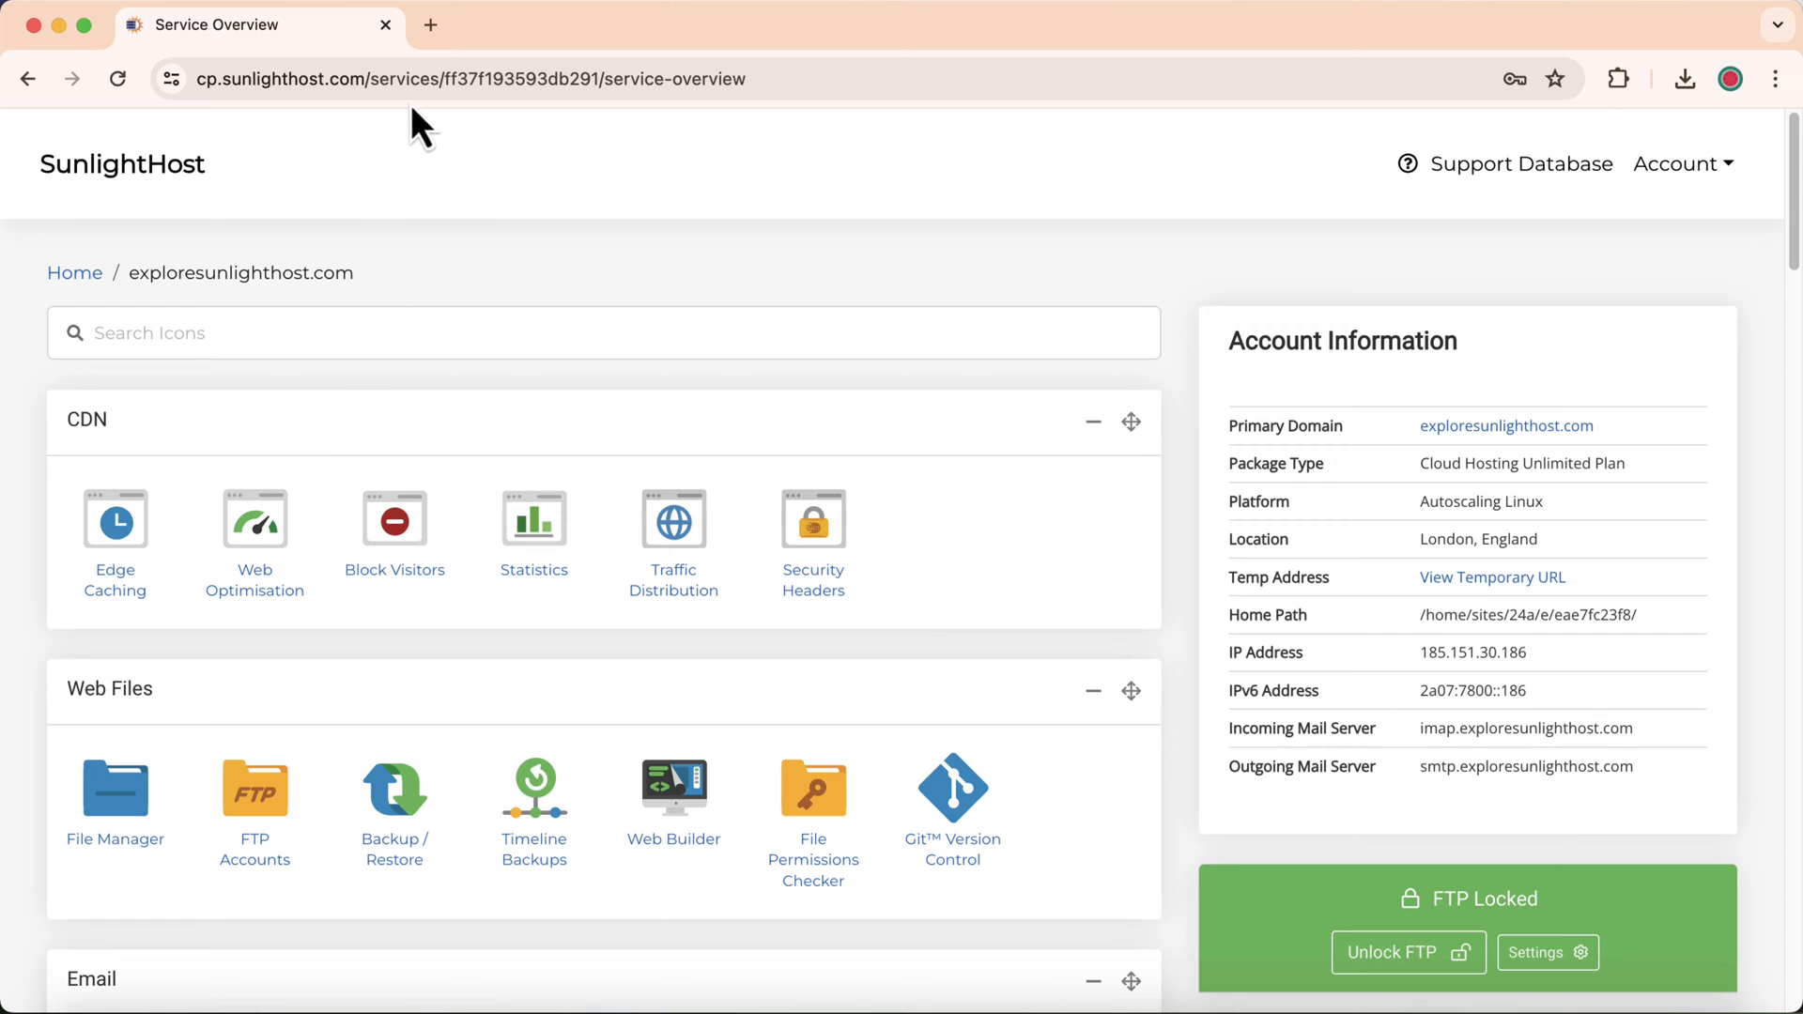
Find the Sunlight Host website through a Google search for sunlighthost in a new tab and enter its client area
left_click(437, 31)
left_click(466, 77)
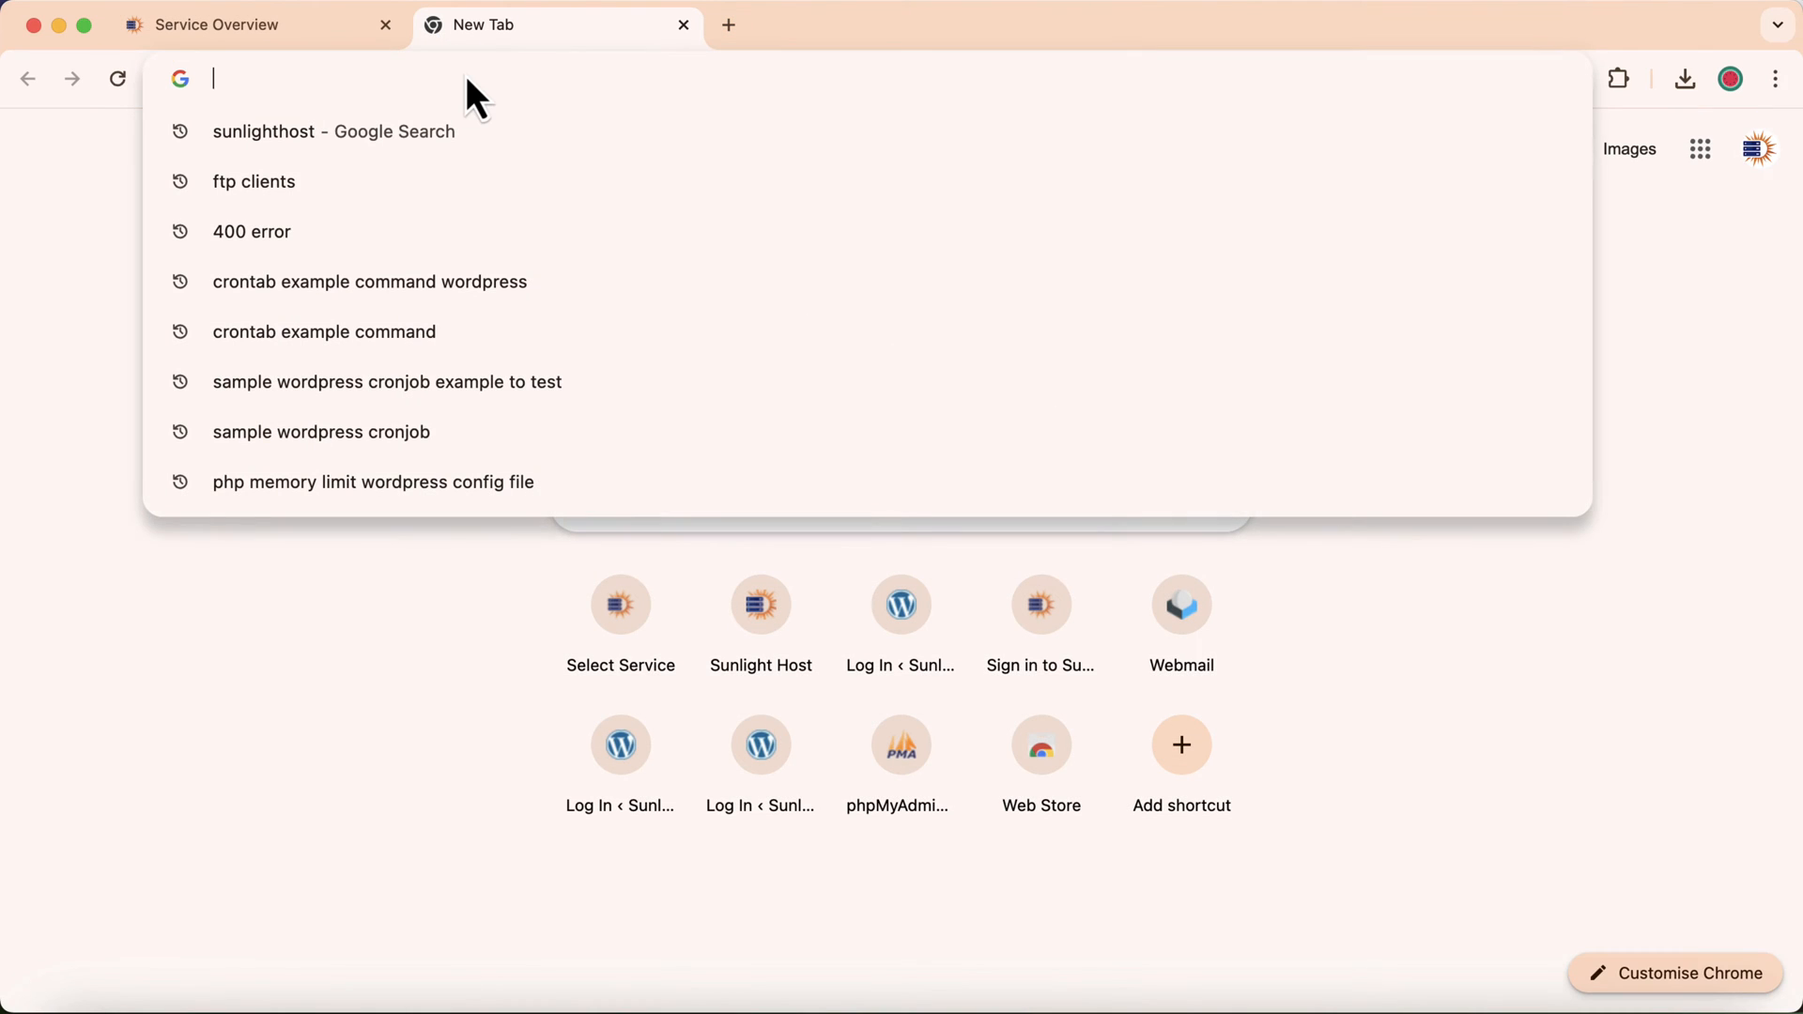
left_click(445, 131)
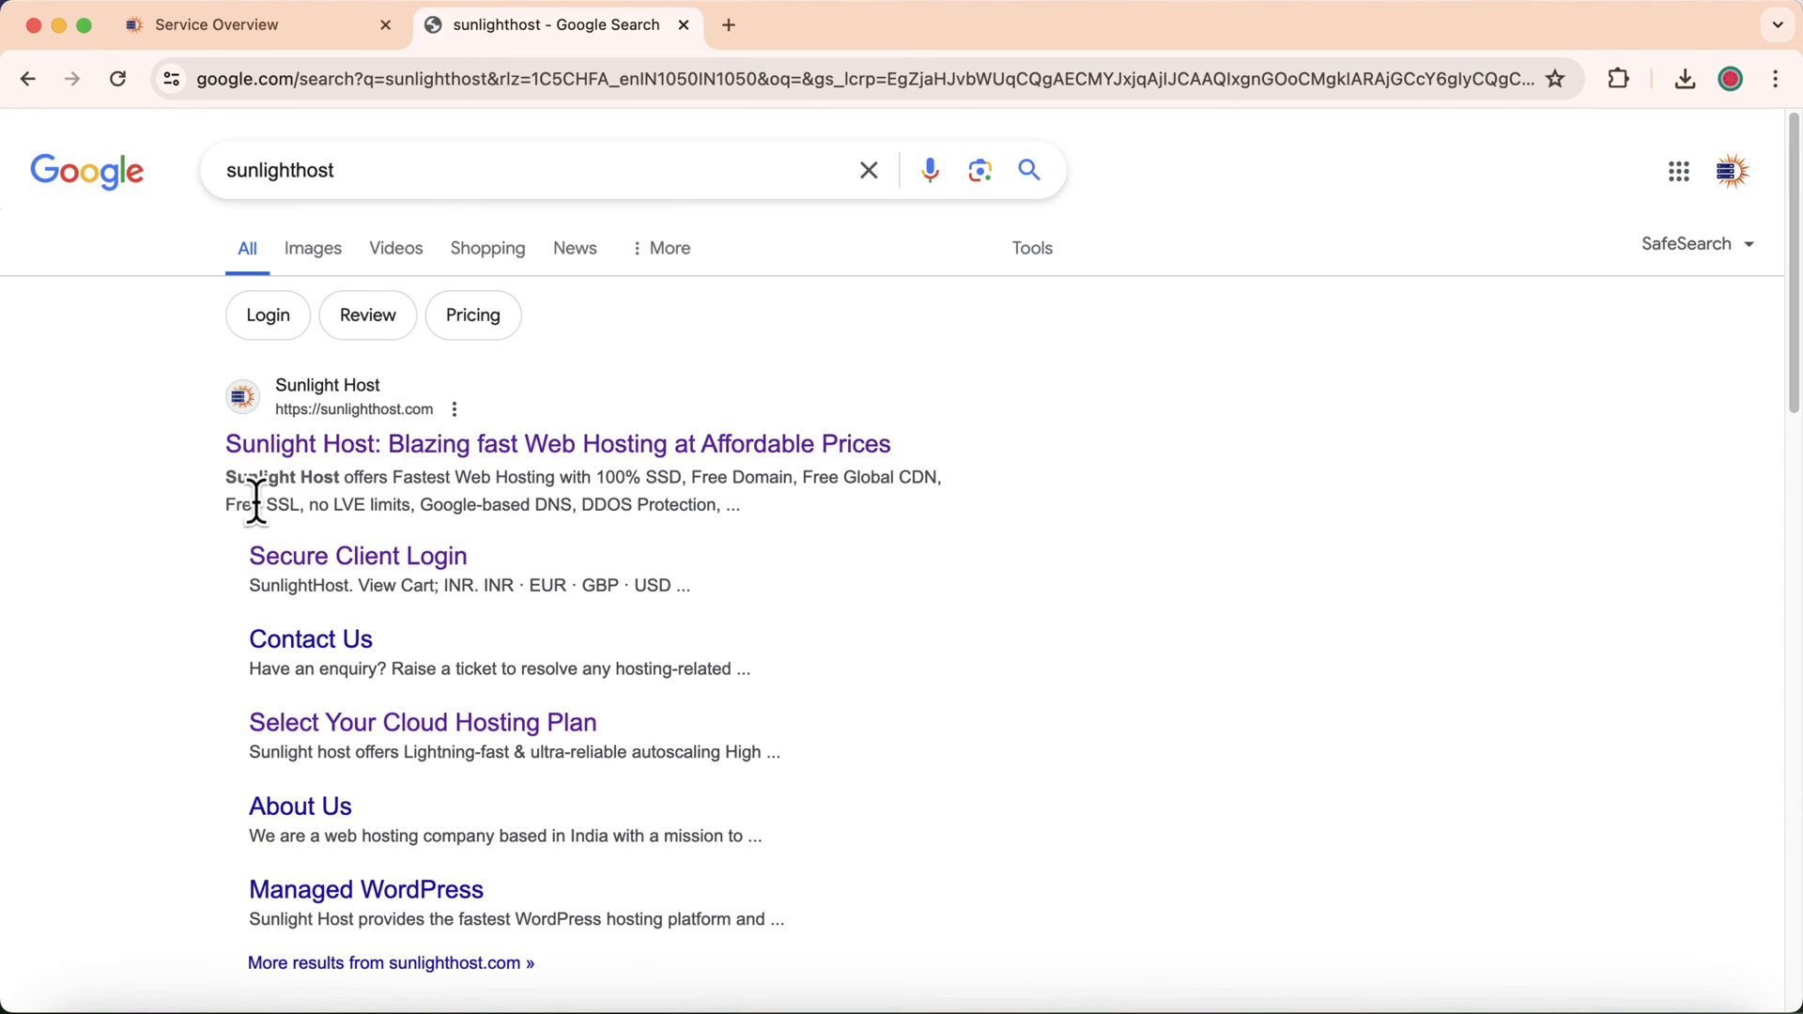
left_click(352, 443)
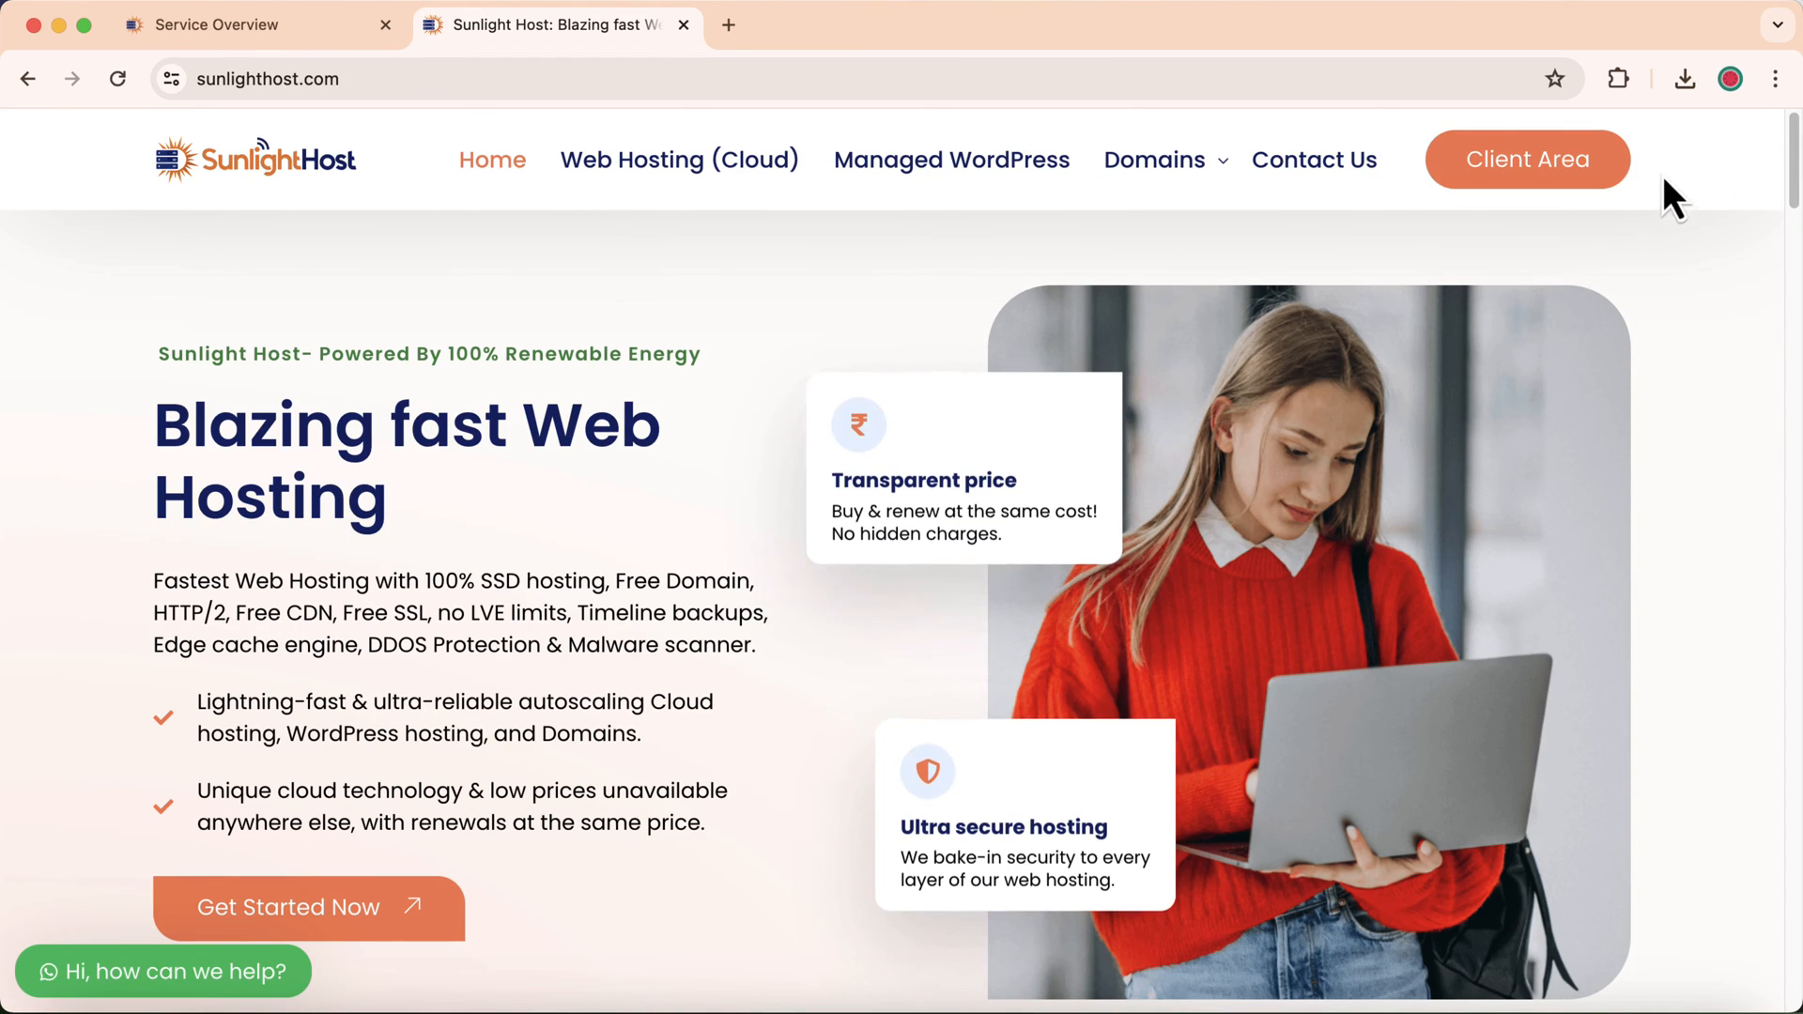
left_click(1454, 176)
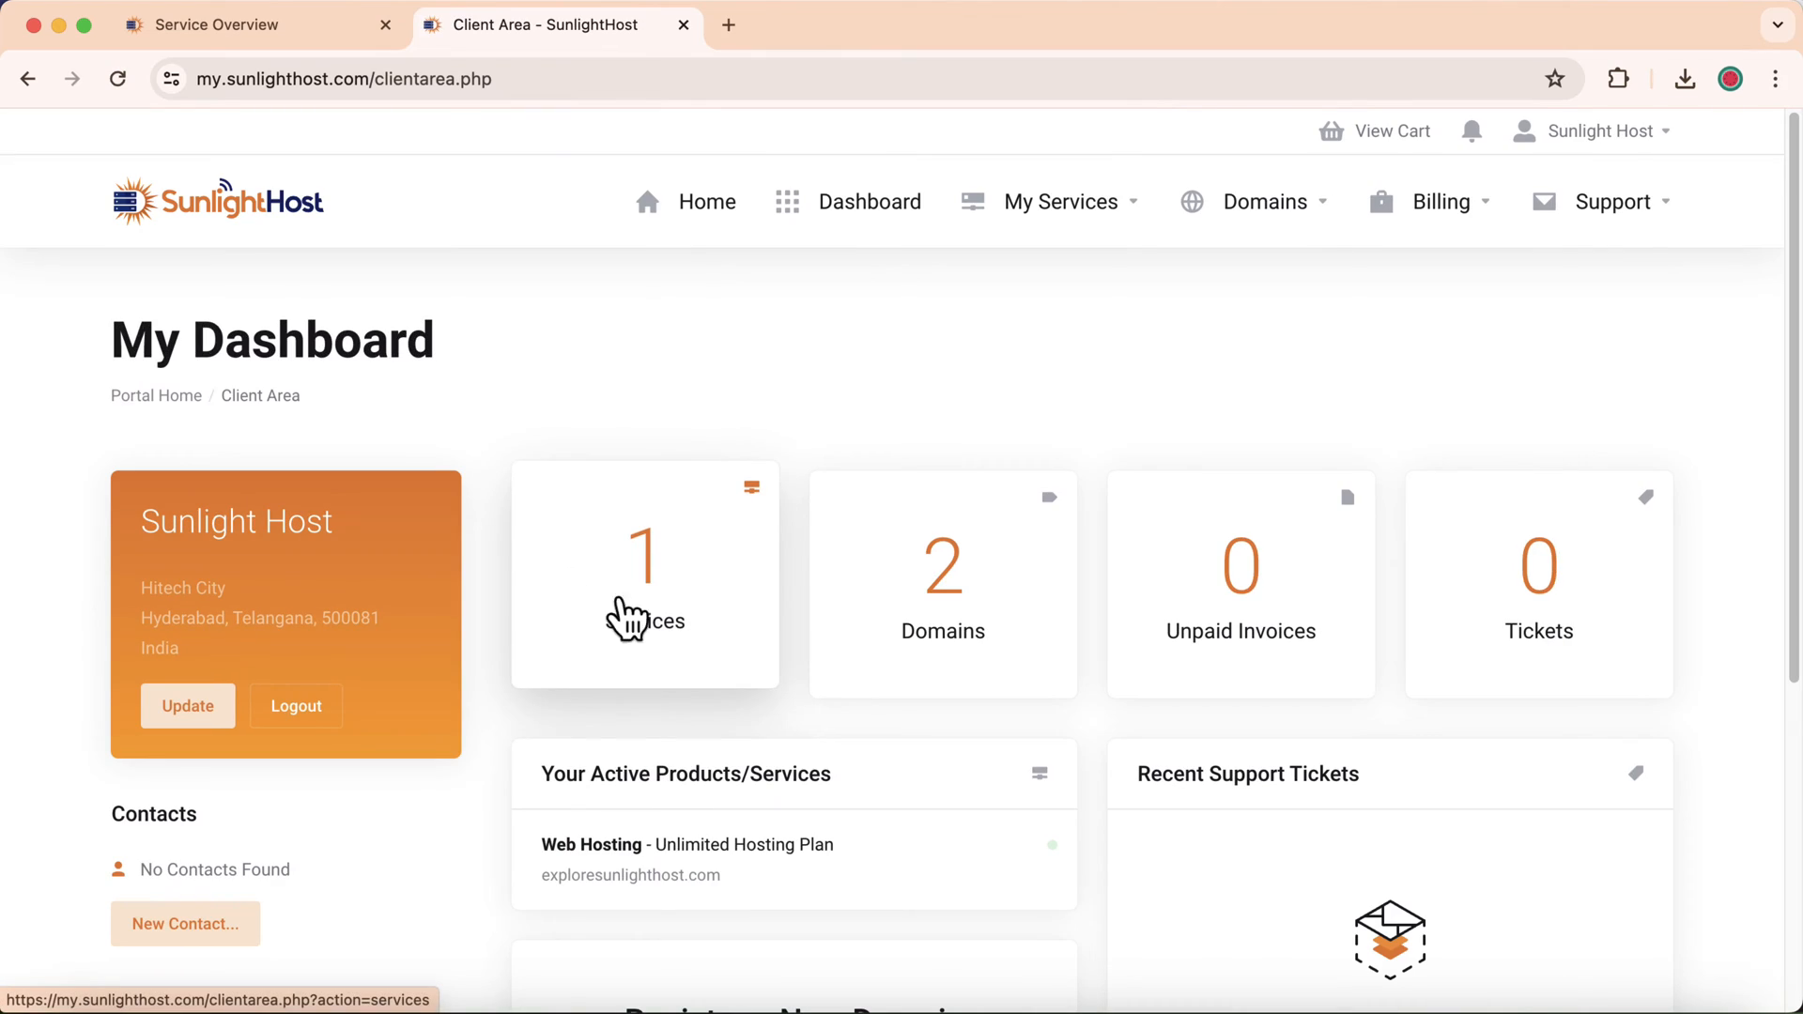
Log in to the control panel from the Unlimited Hosting Plan service and manage the exploresunlighthost.com hosting package
left_click(651, 602)
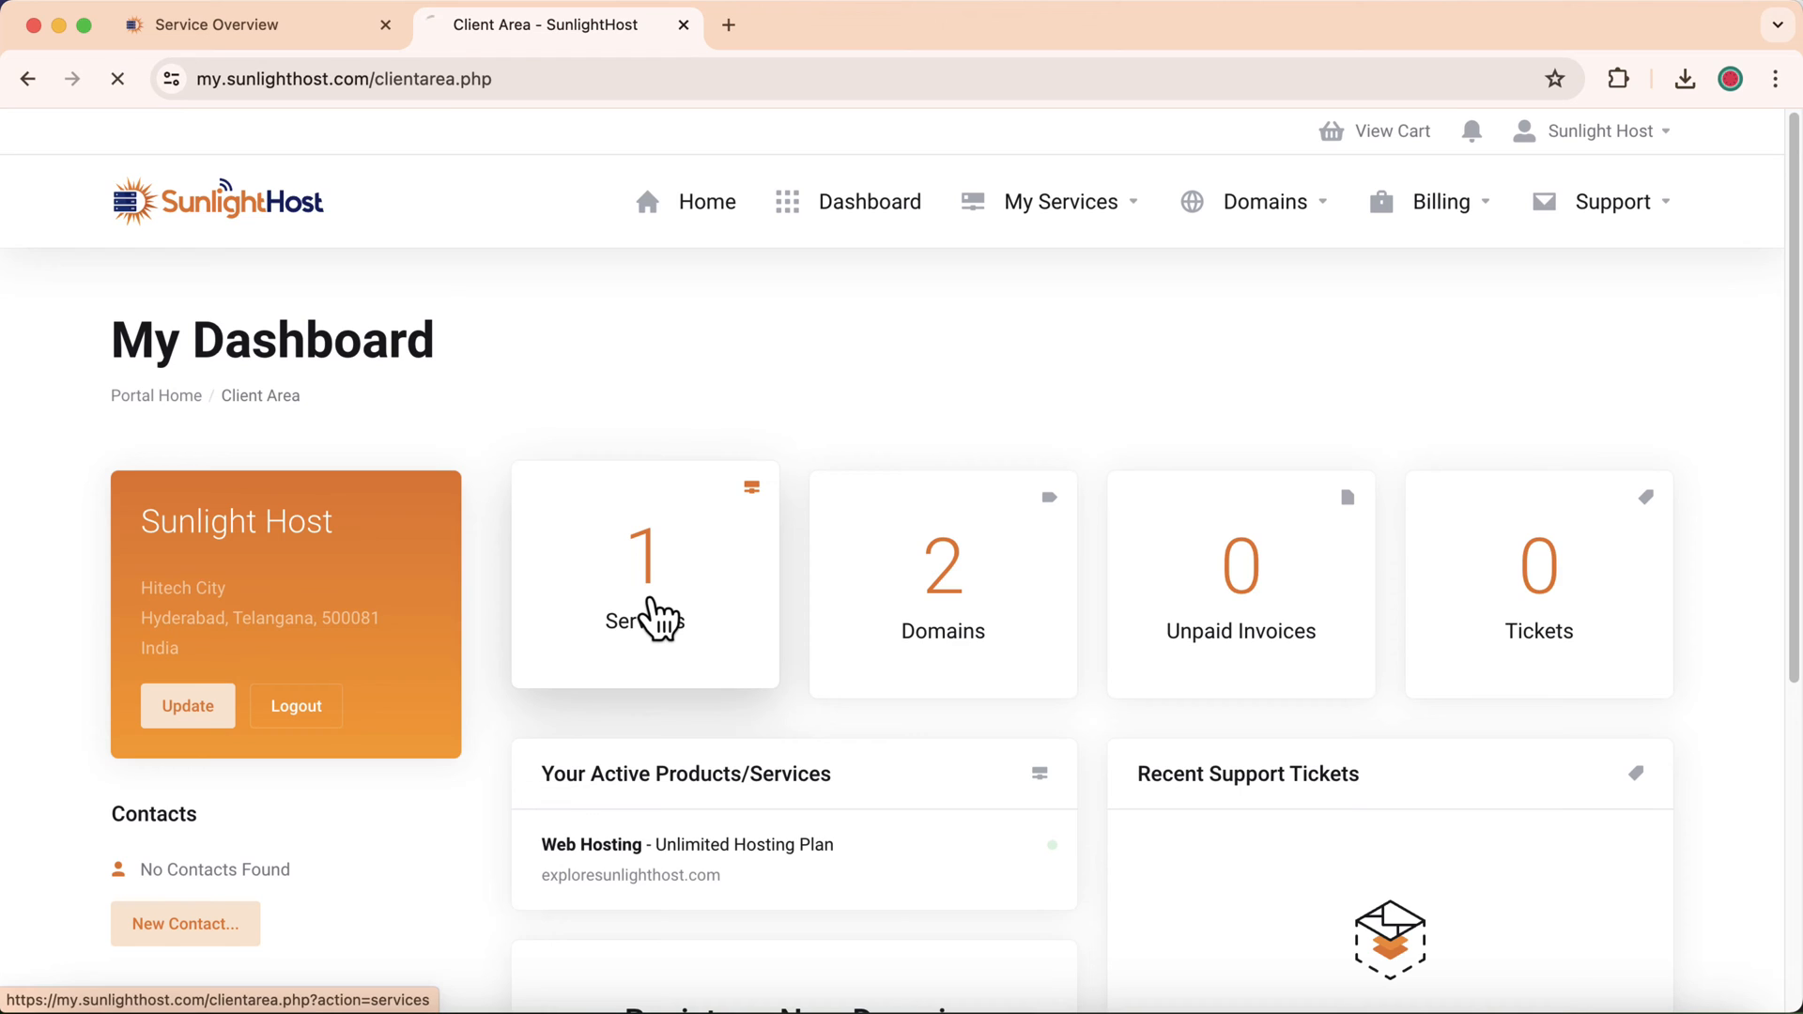
left_click(862, 669)
scroll(856, 670, "down", 4)
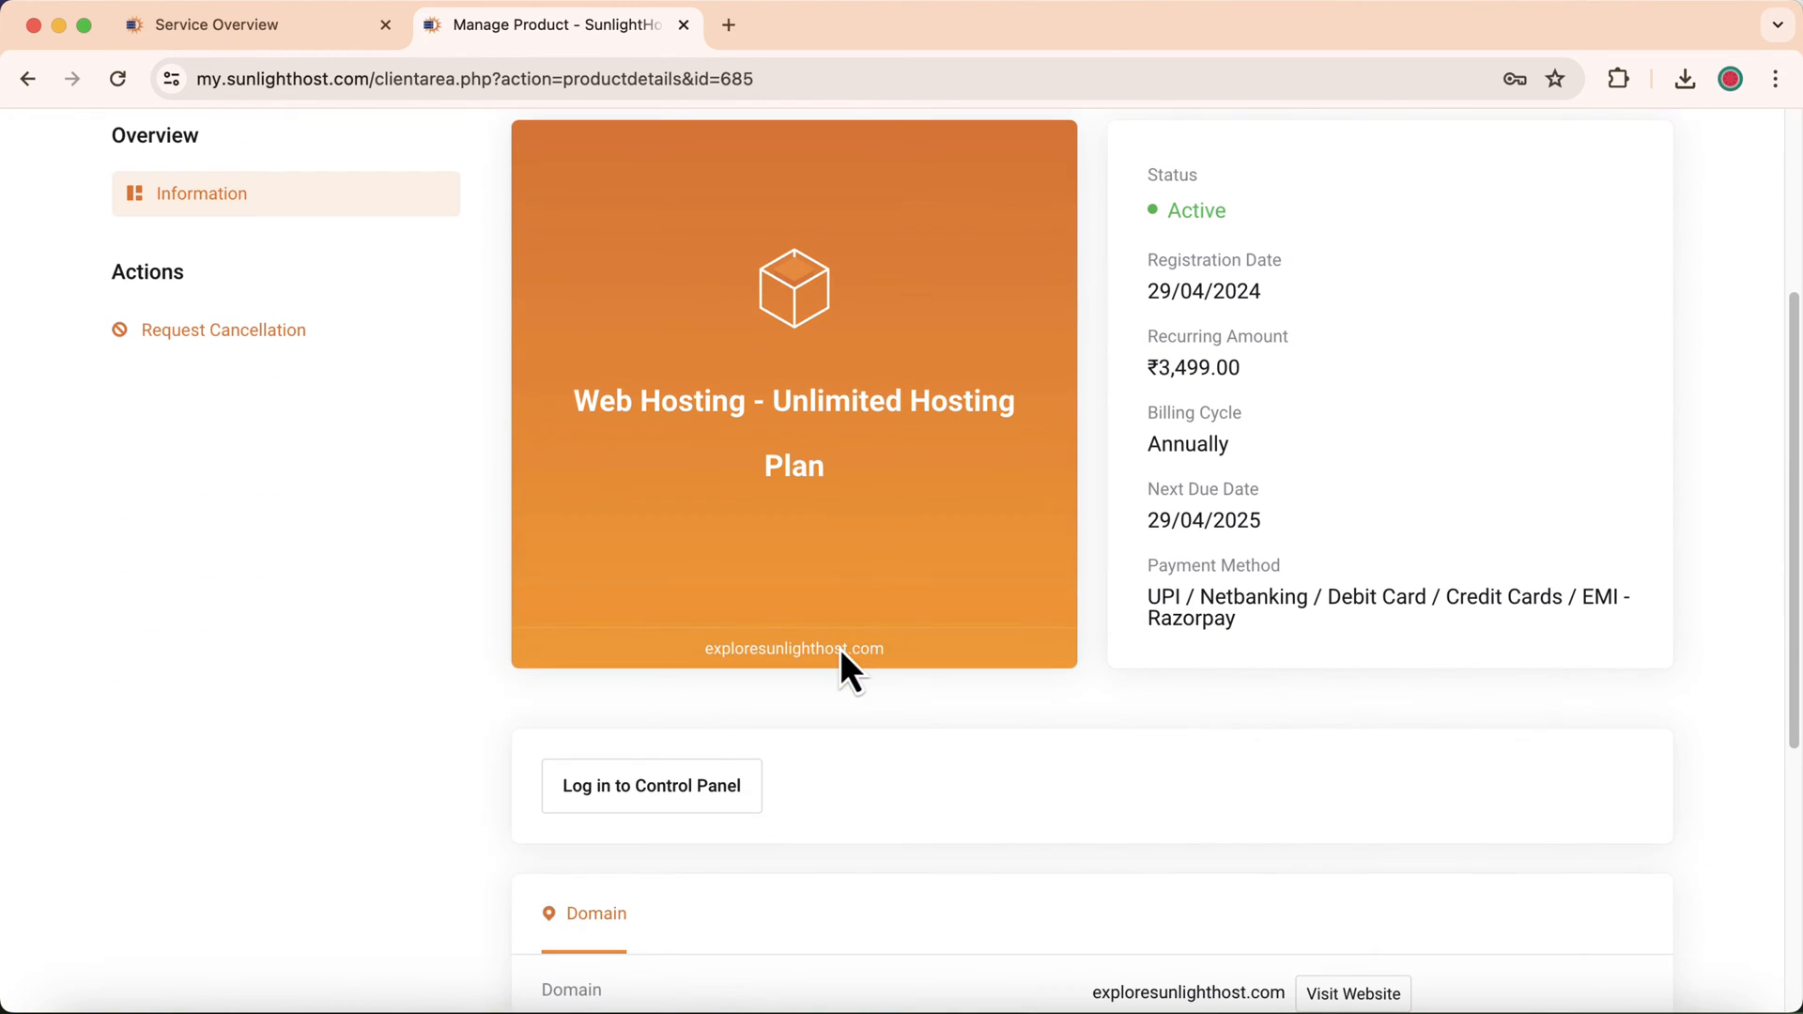
left_click(622, 789)
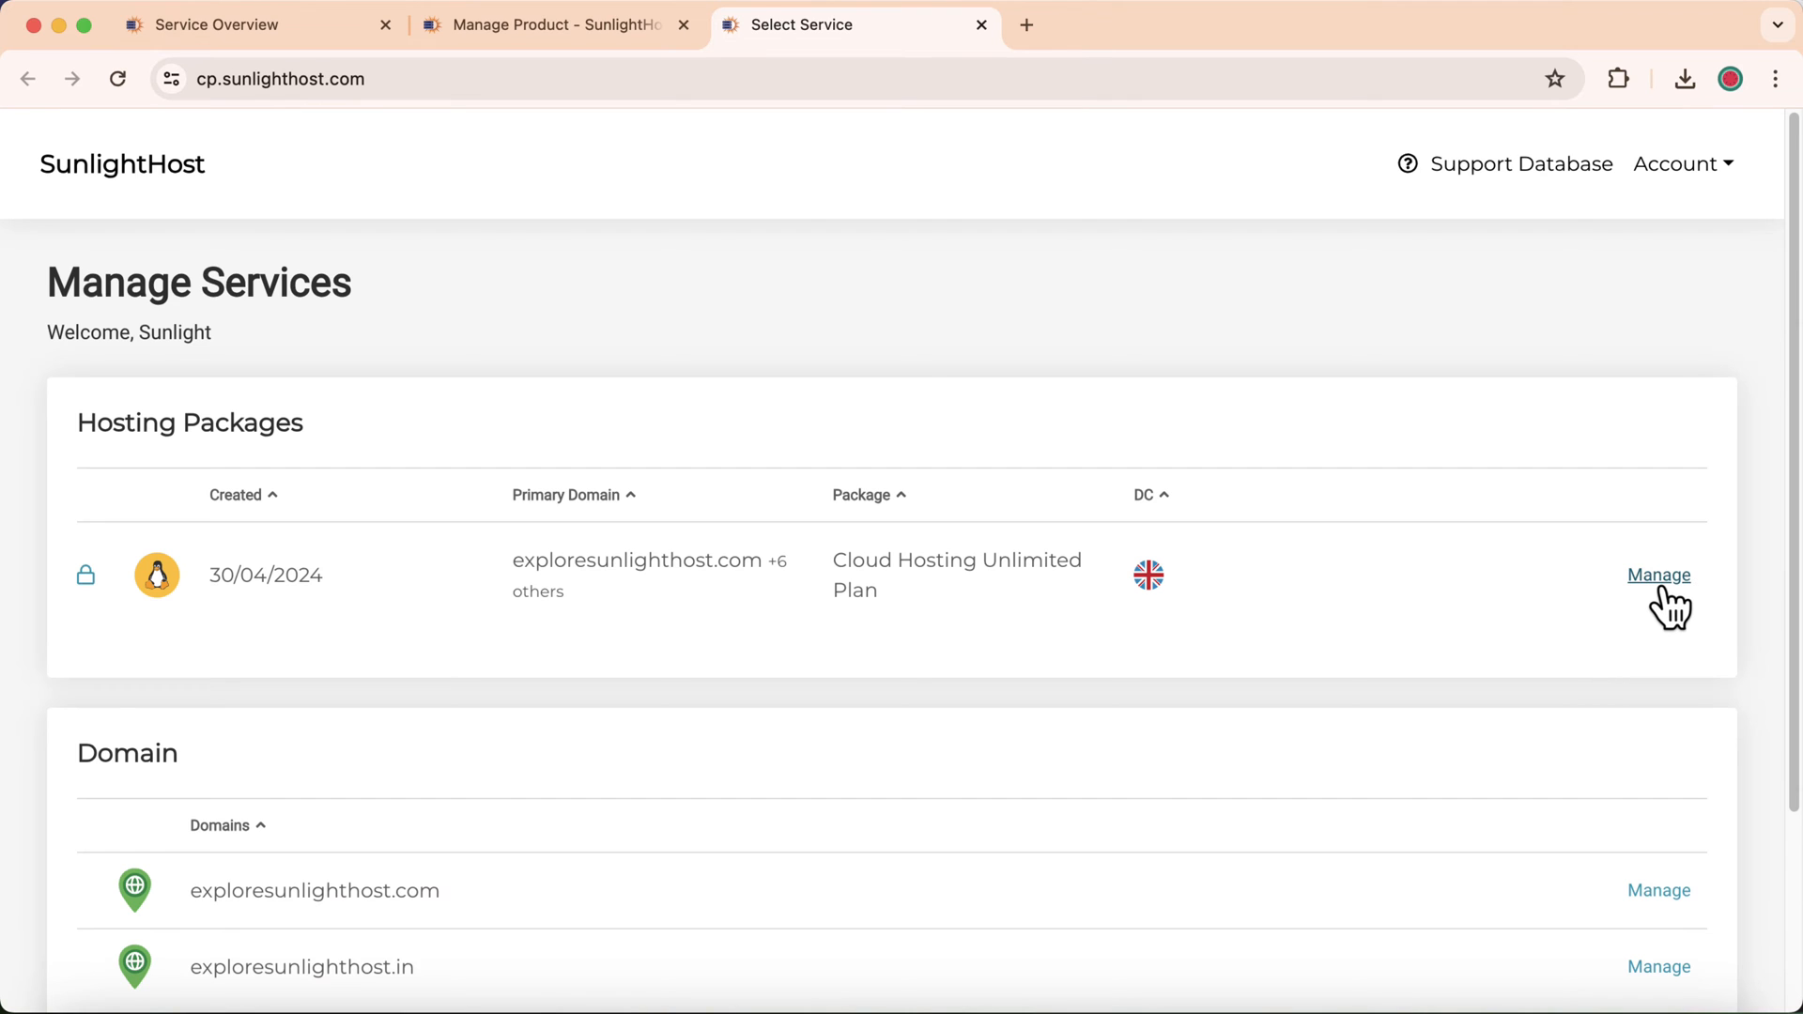
left_click(1660, 588)
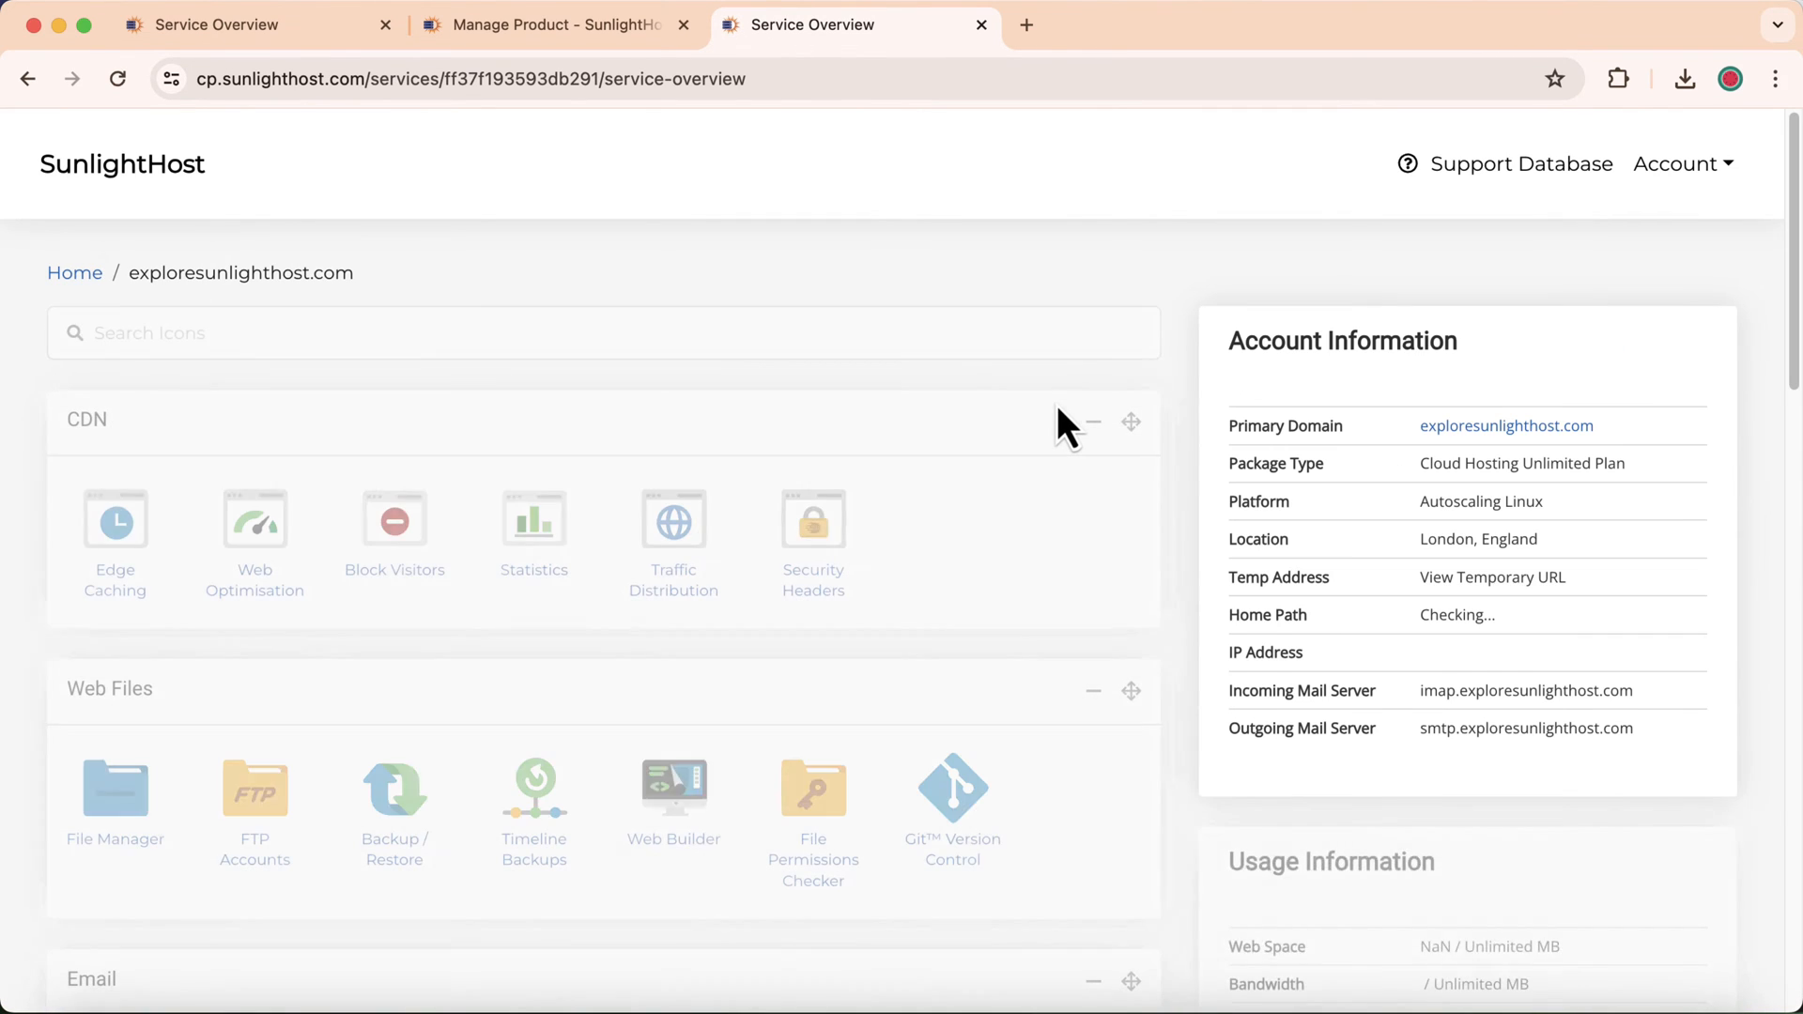
Go directly to cp.sunlighthost.com in a new tab and manage the exploresunlighthost.com hosting package
left_click(1028, 28)
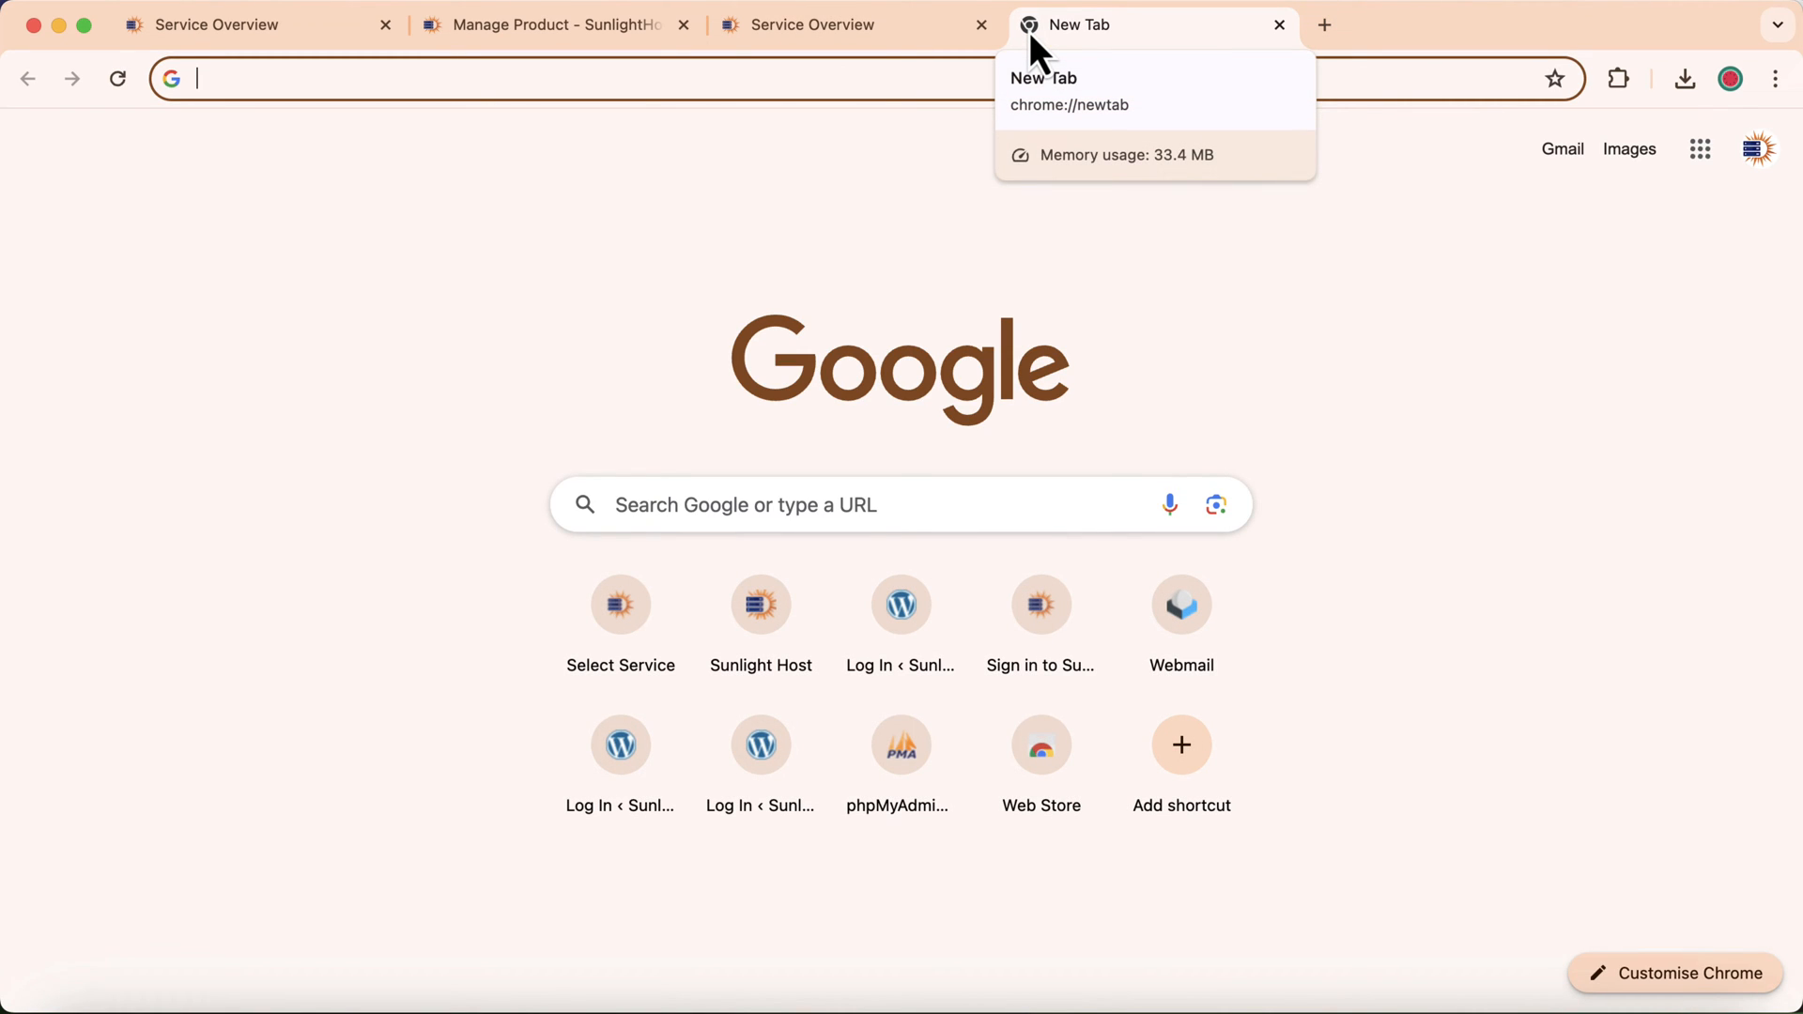
type("cp")
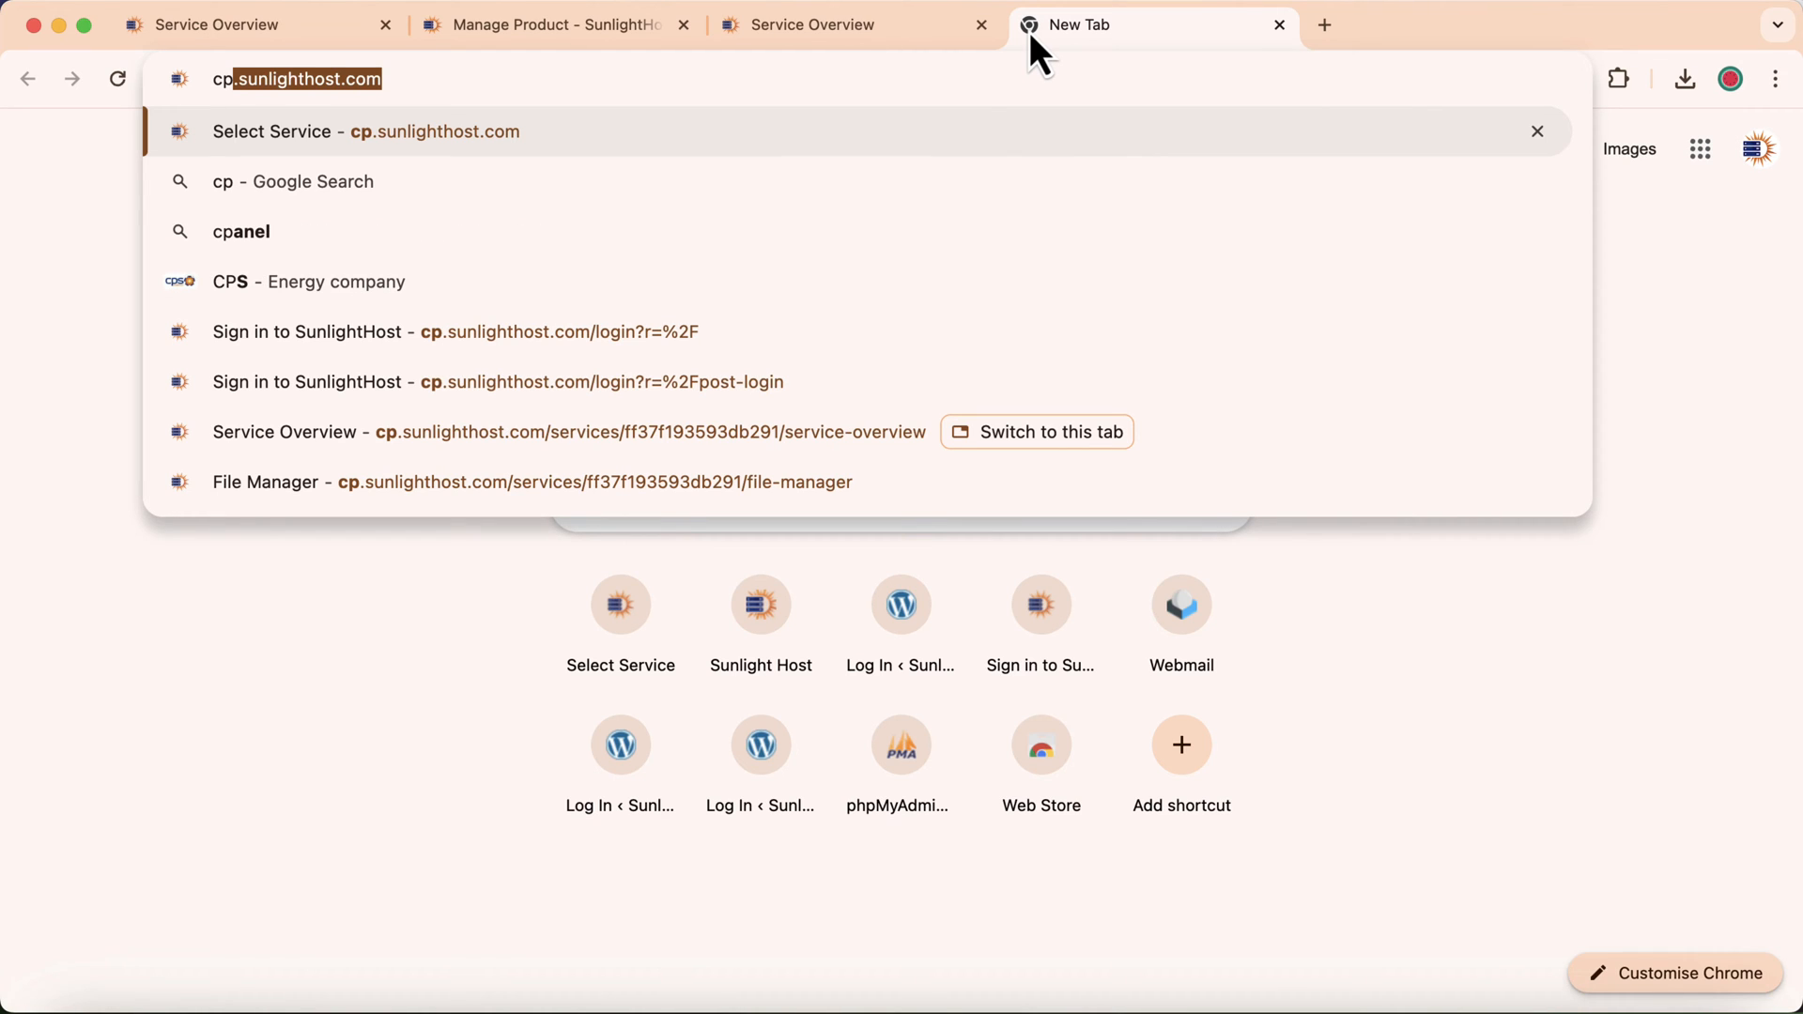
key("Return")
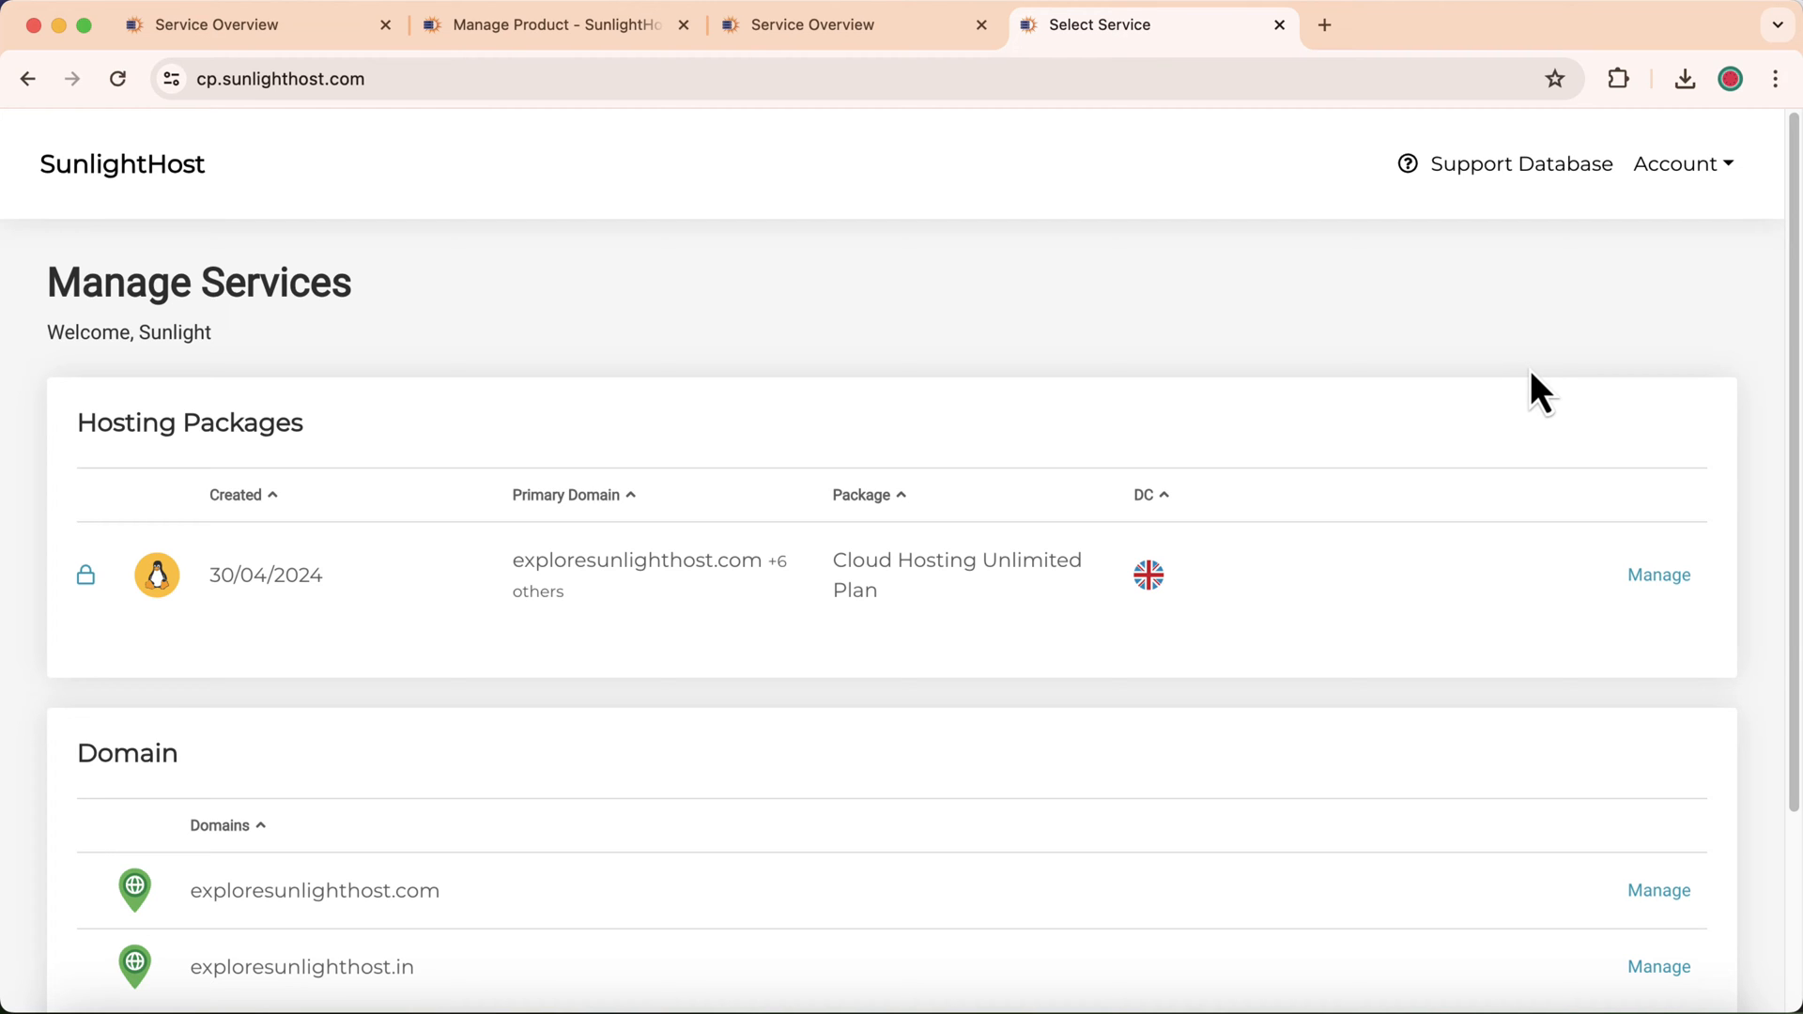
left_click(1660, 577)
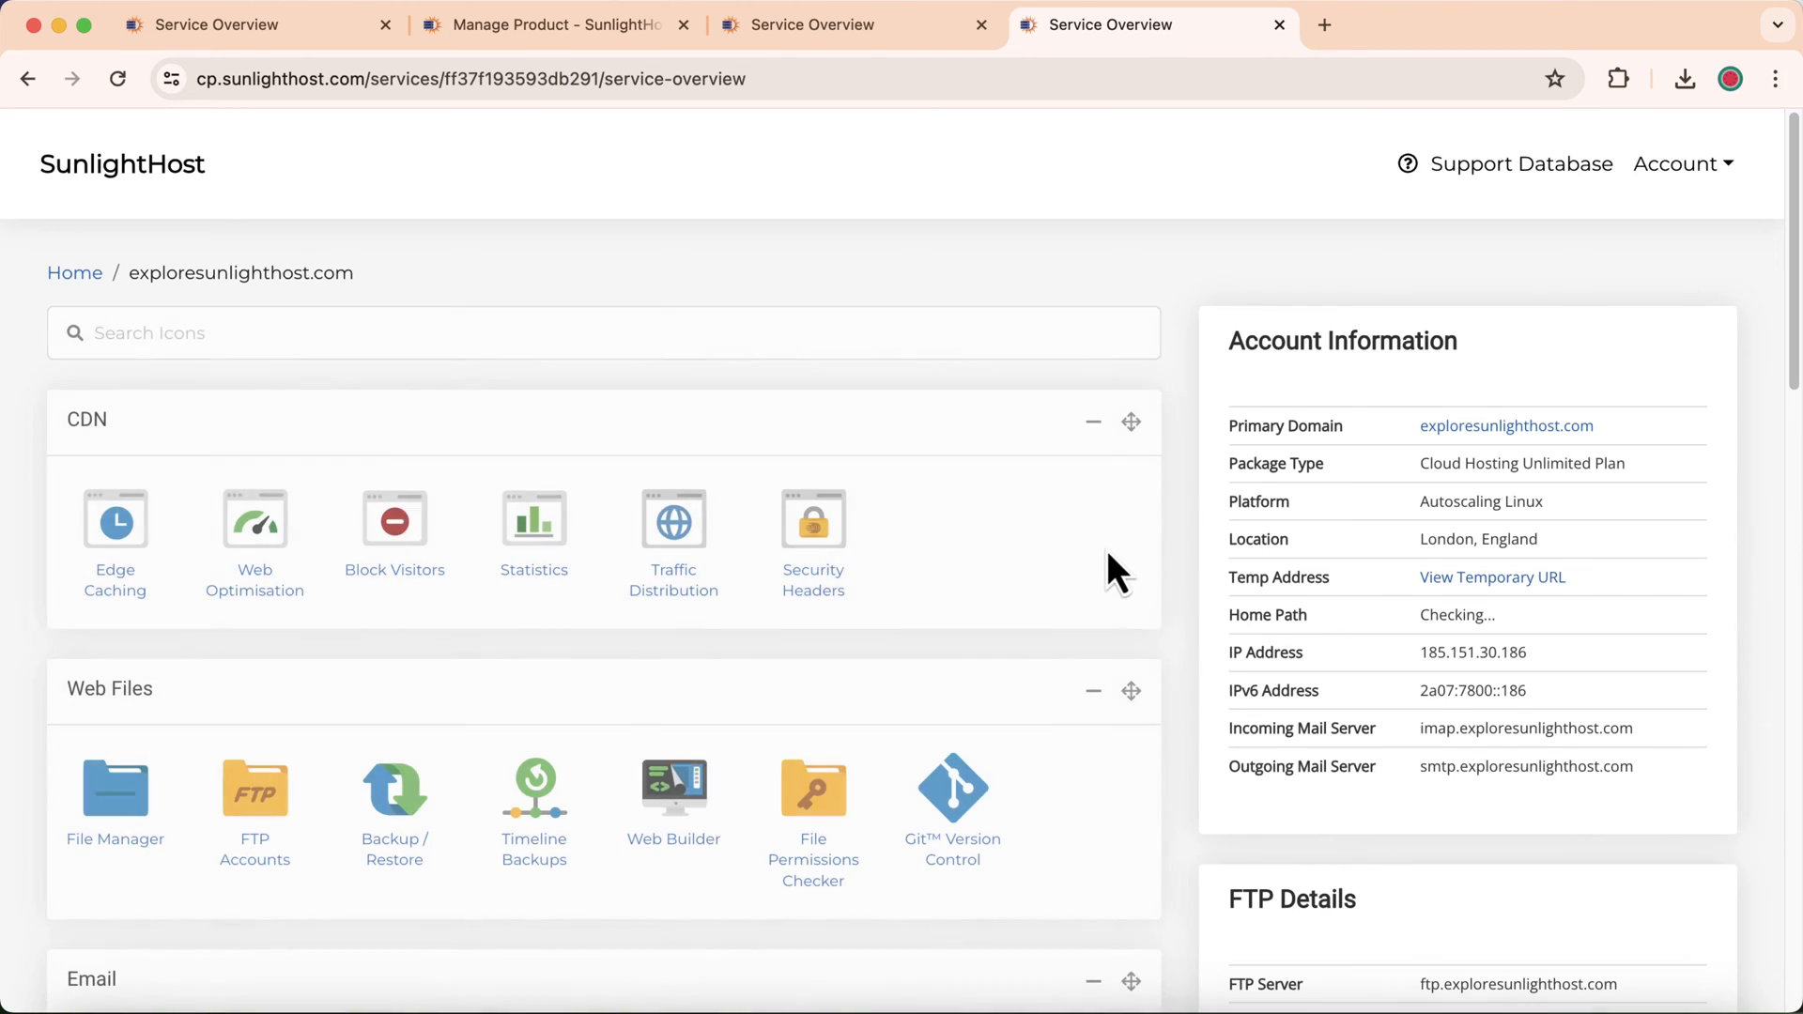
Open the MySQL Databases tool of the hosting package
scroll(226, 601, "down", 6)
scroll(235, 639, "down", 4)
left_click(251, 611)
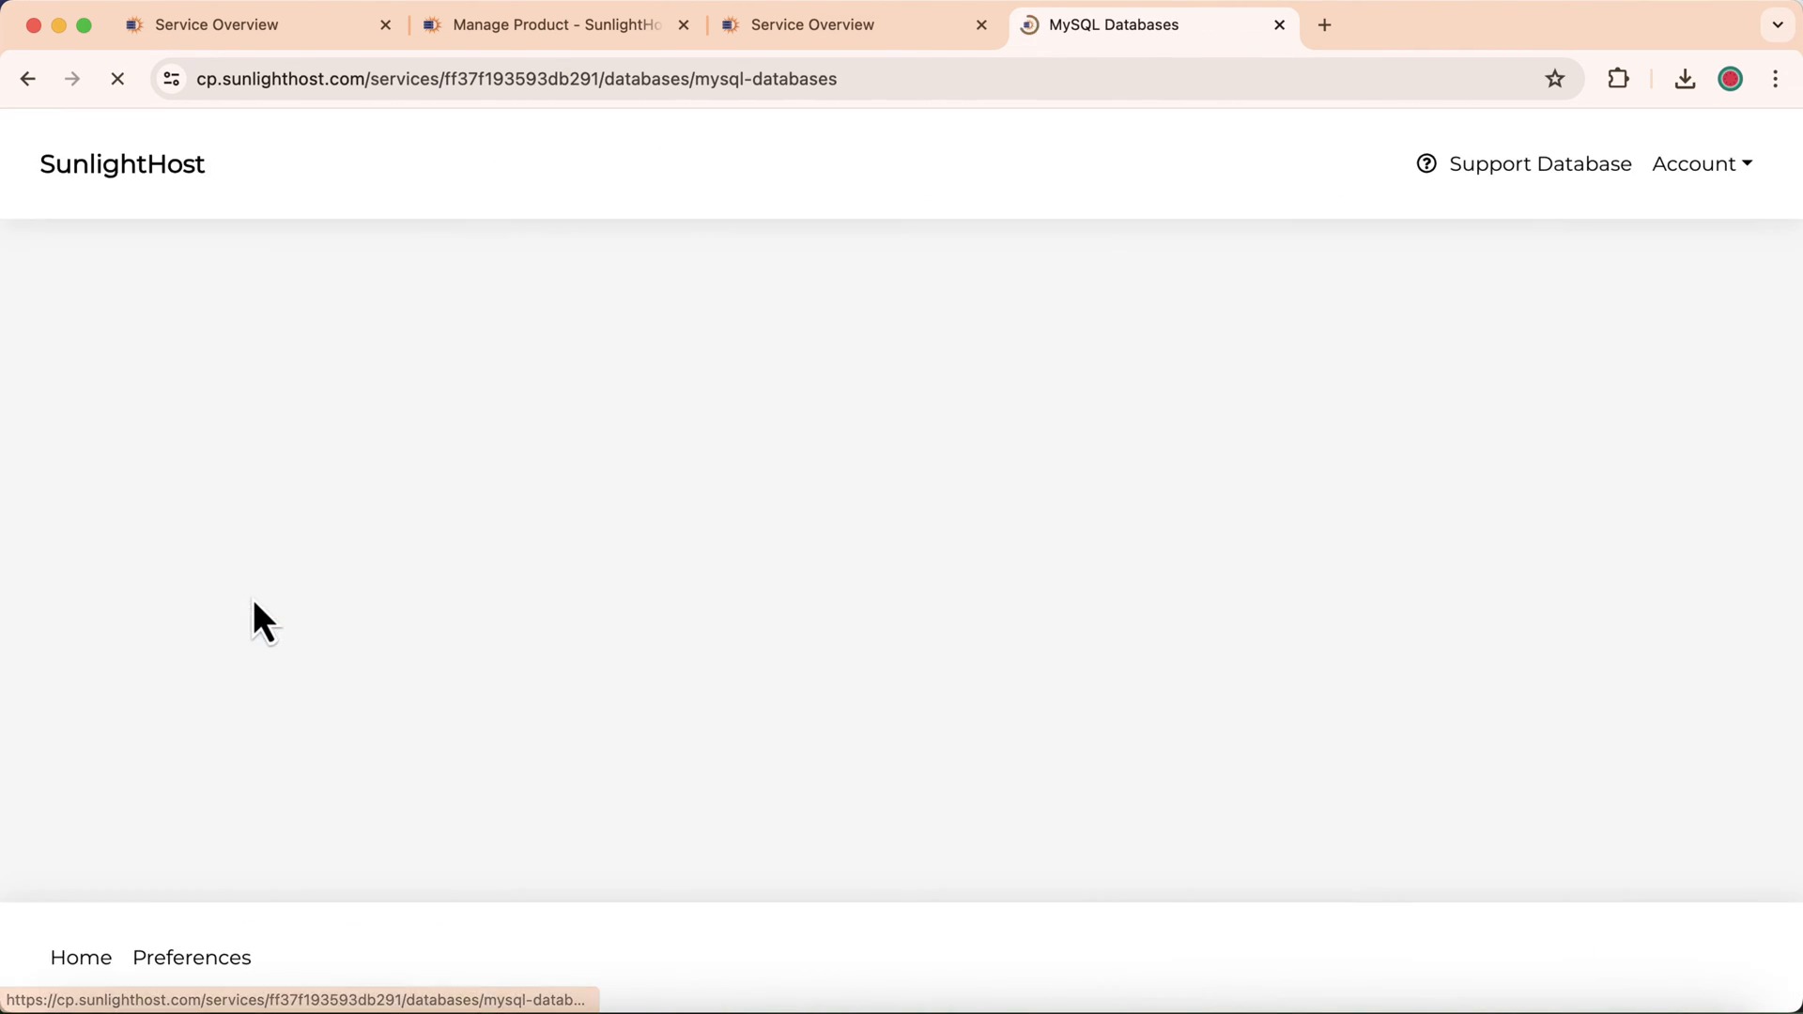
Examine the existing MySQL databases and the server hostname assigned to each one
scroll(910, 600, "down", 5)
scroll(910, 622, "down", 1)
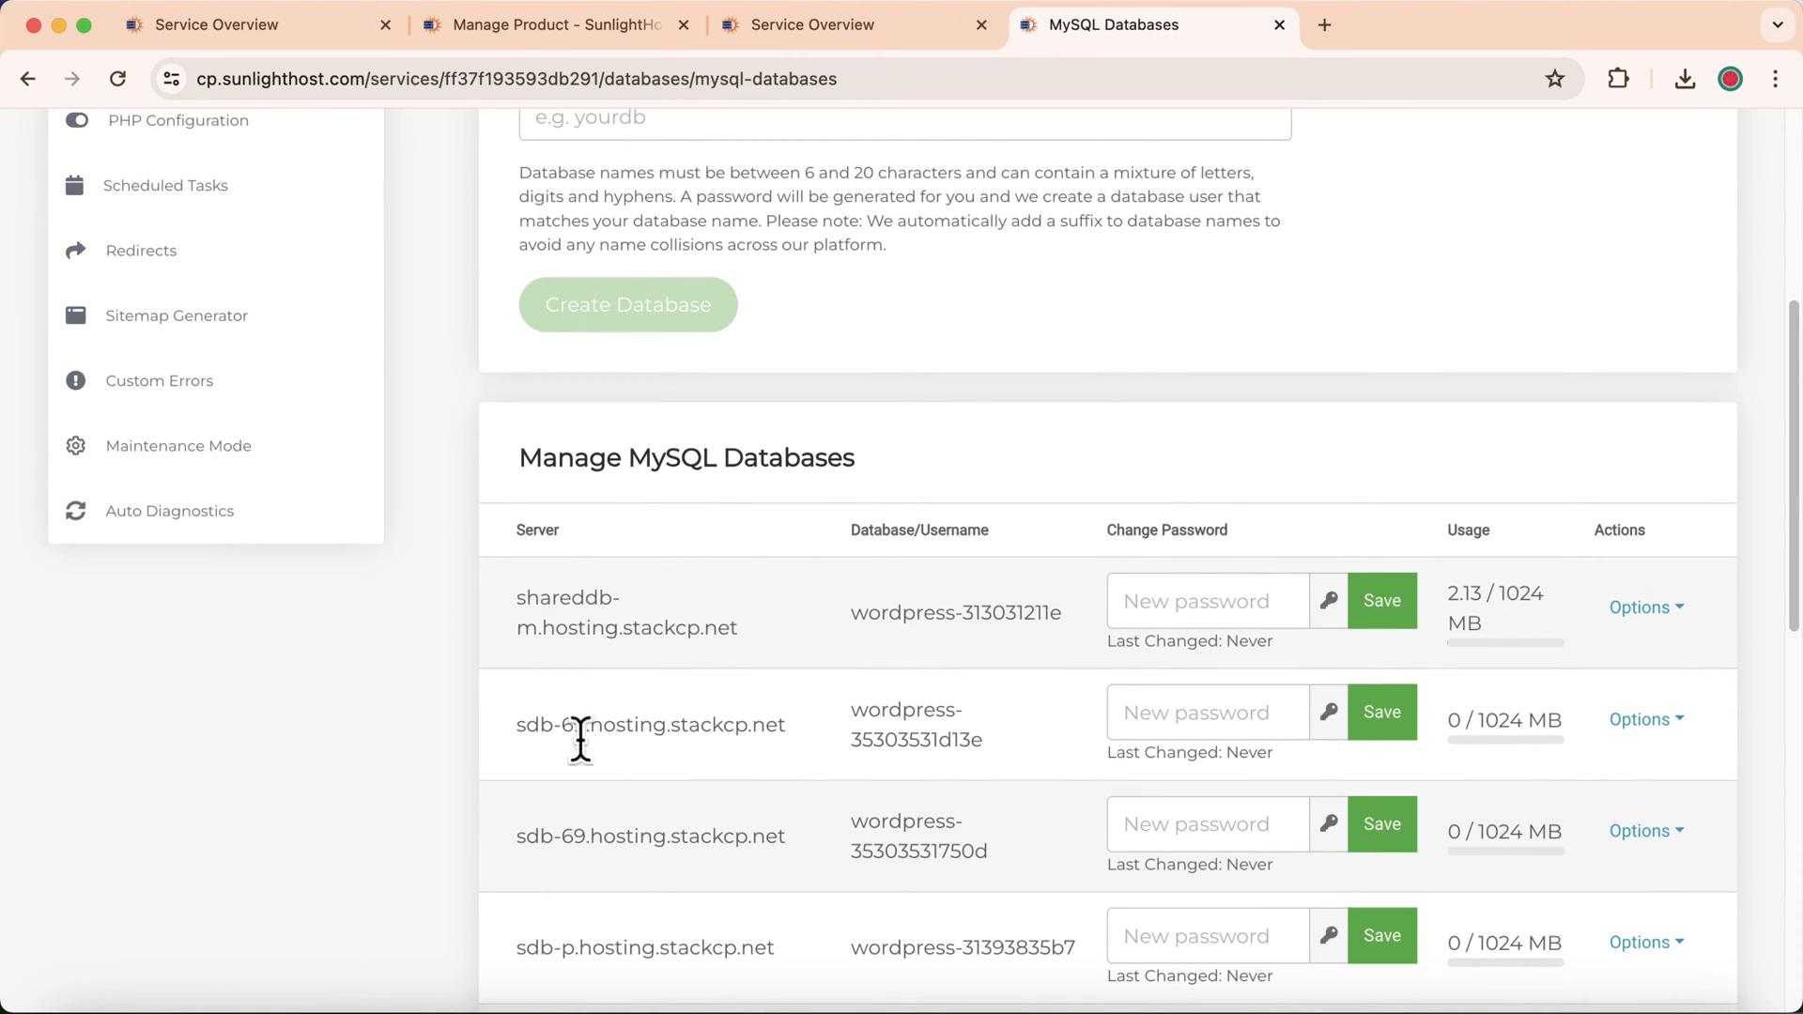
scroll(777, 625, "down", 2)
scroll(820, 601, "down", 3)
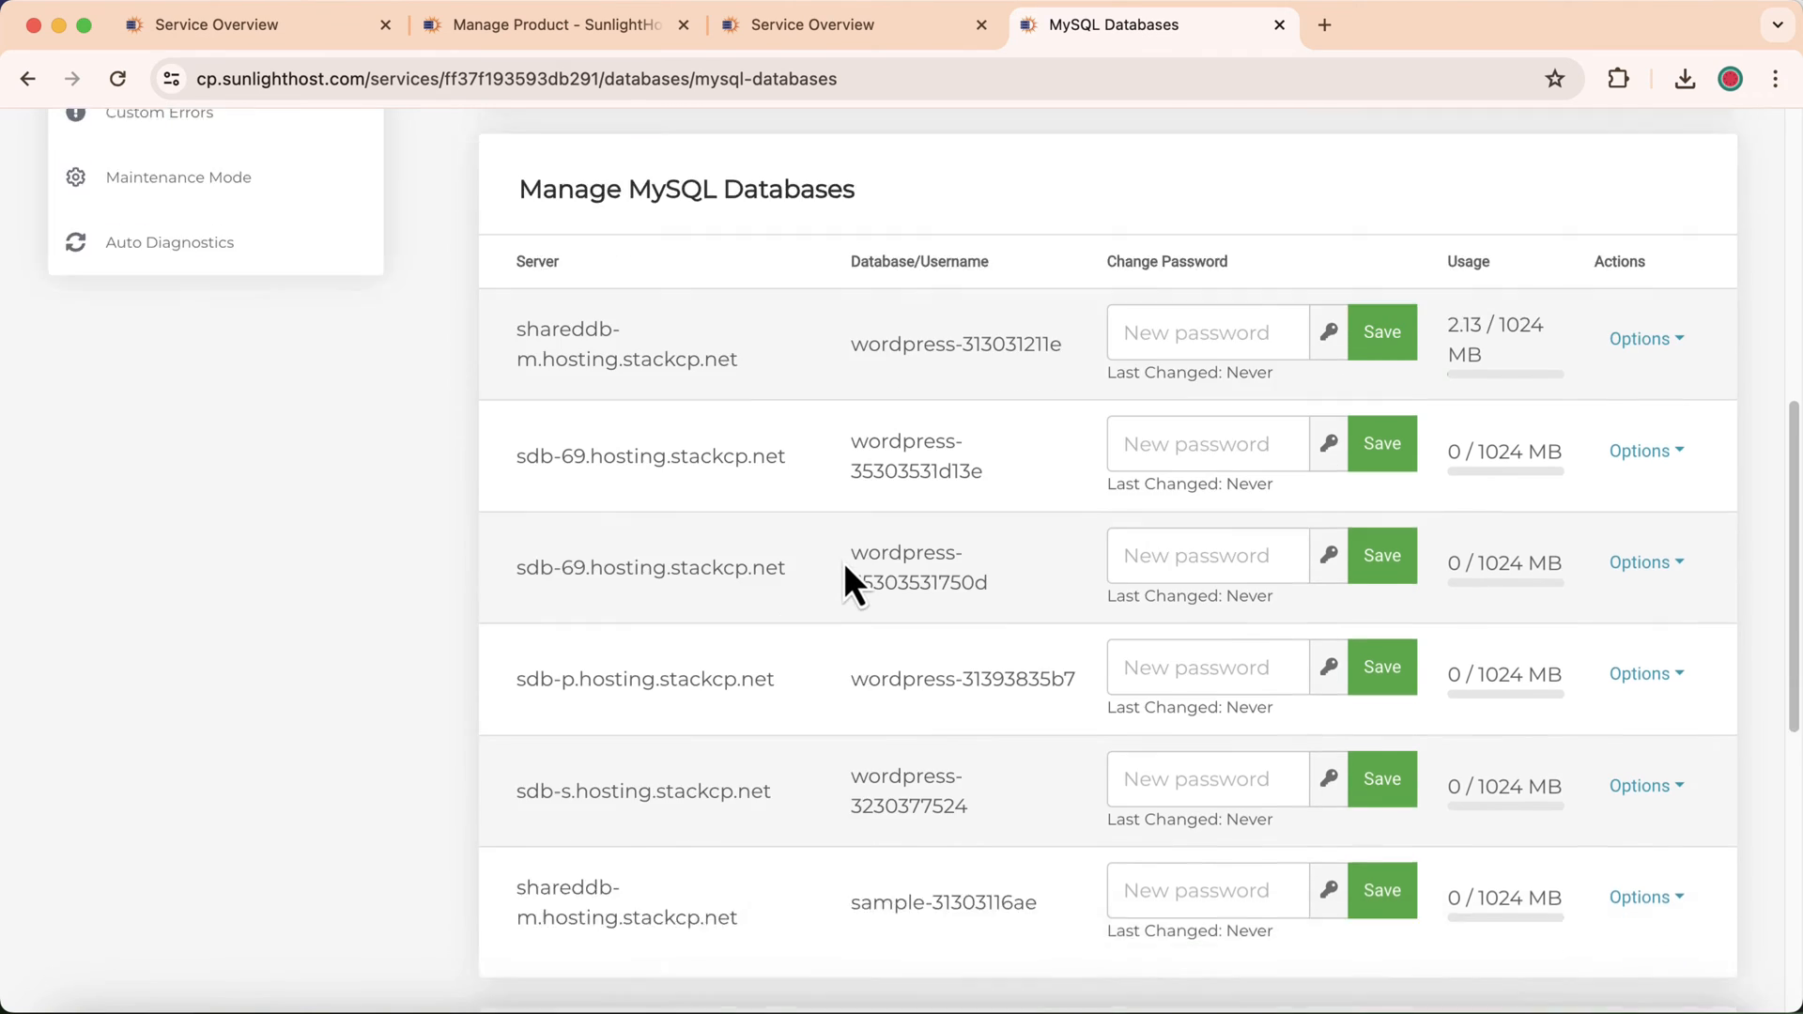
scroll(844, 567, "up", 5)
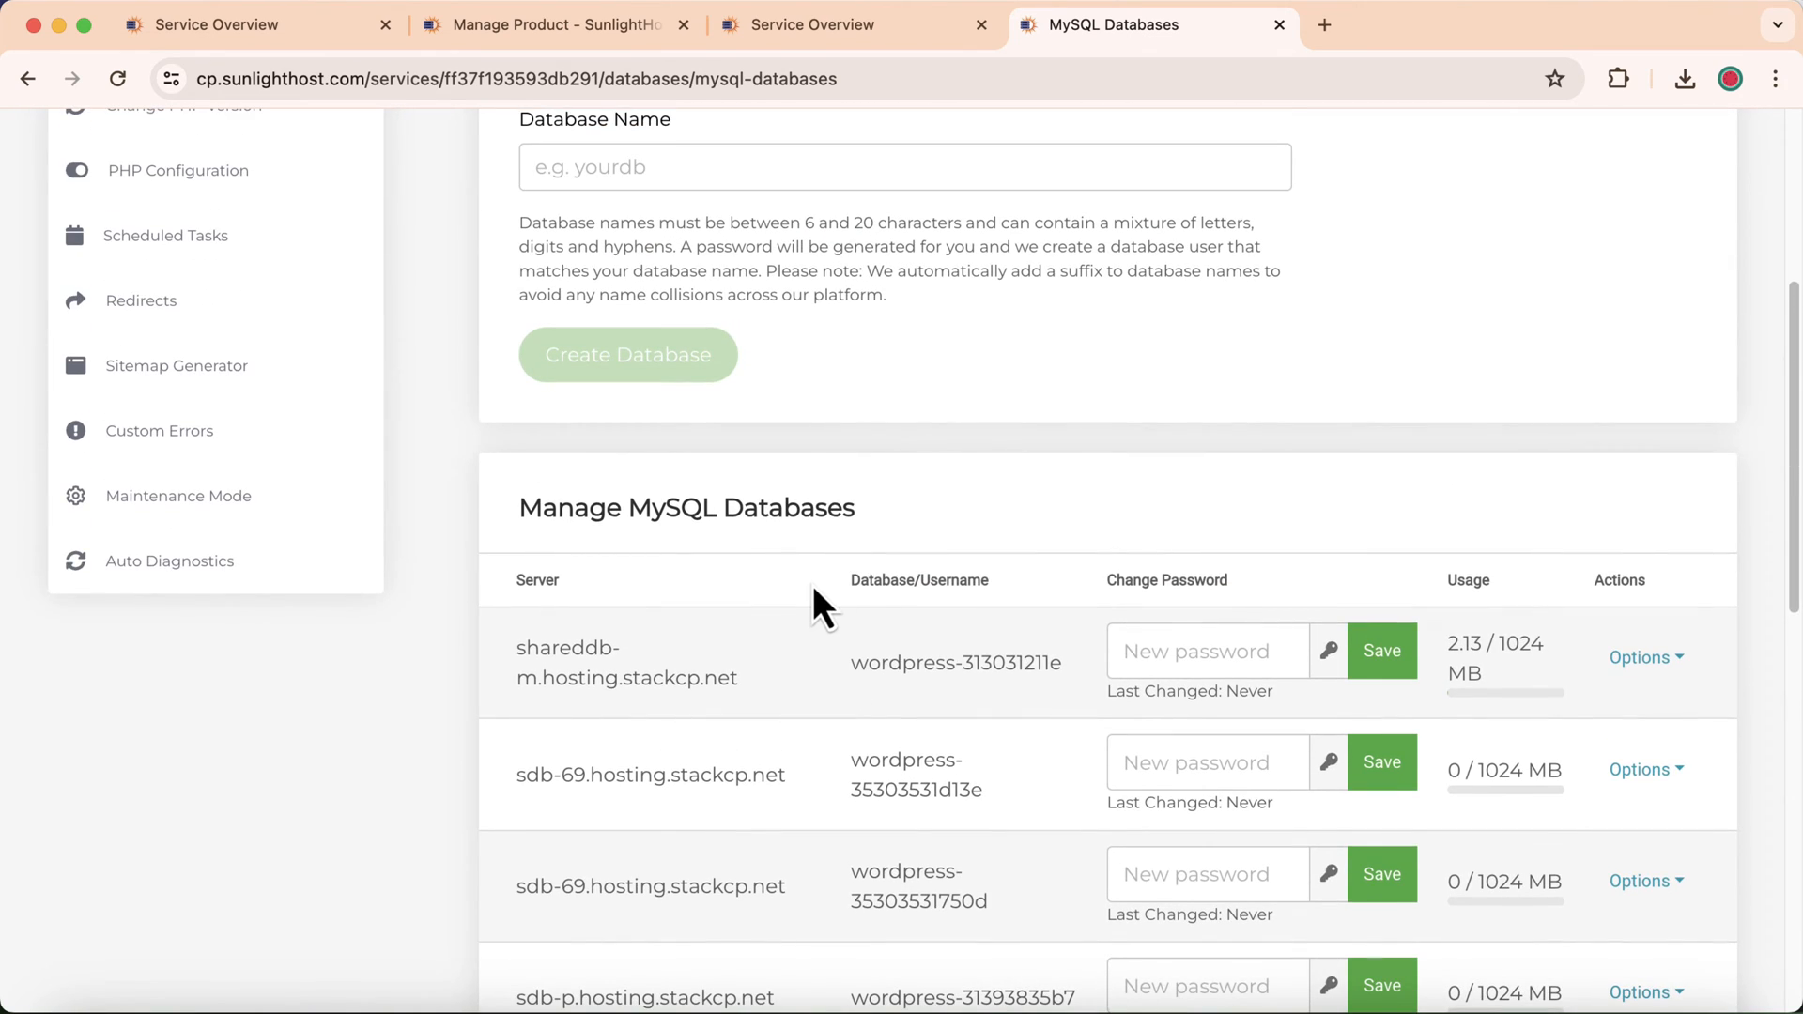
scroll(814, 589, "down", 2)
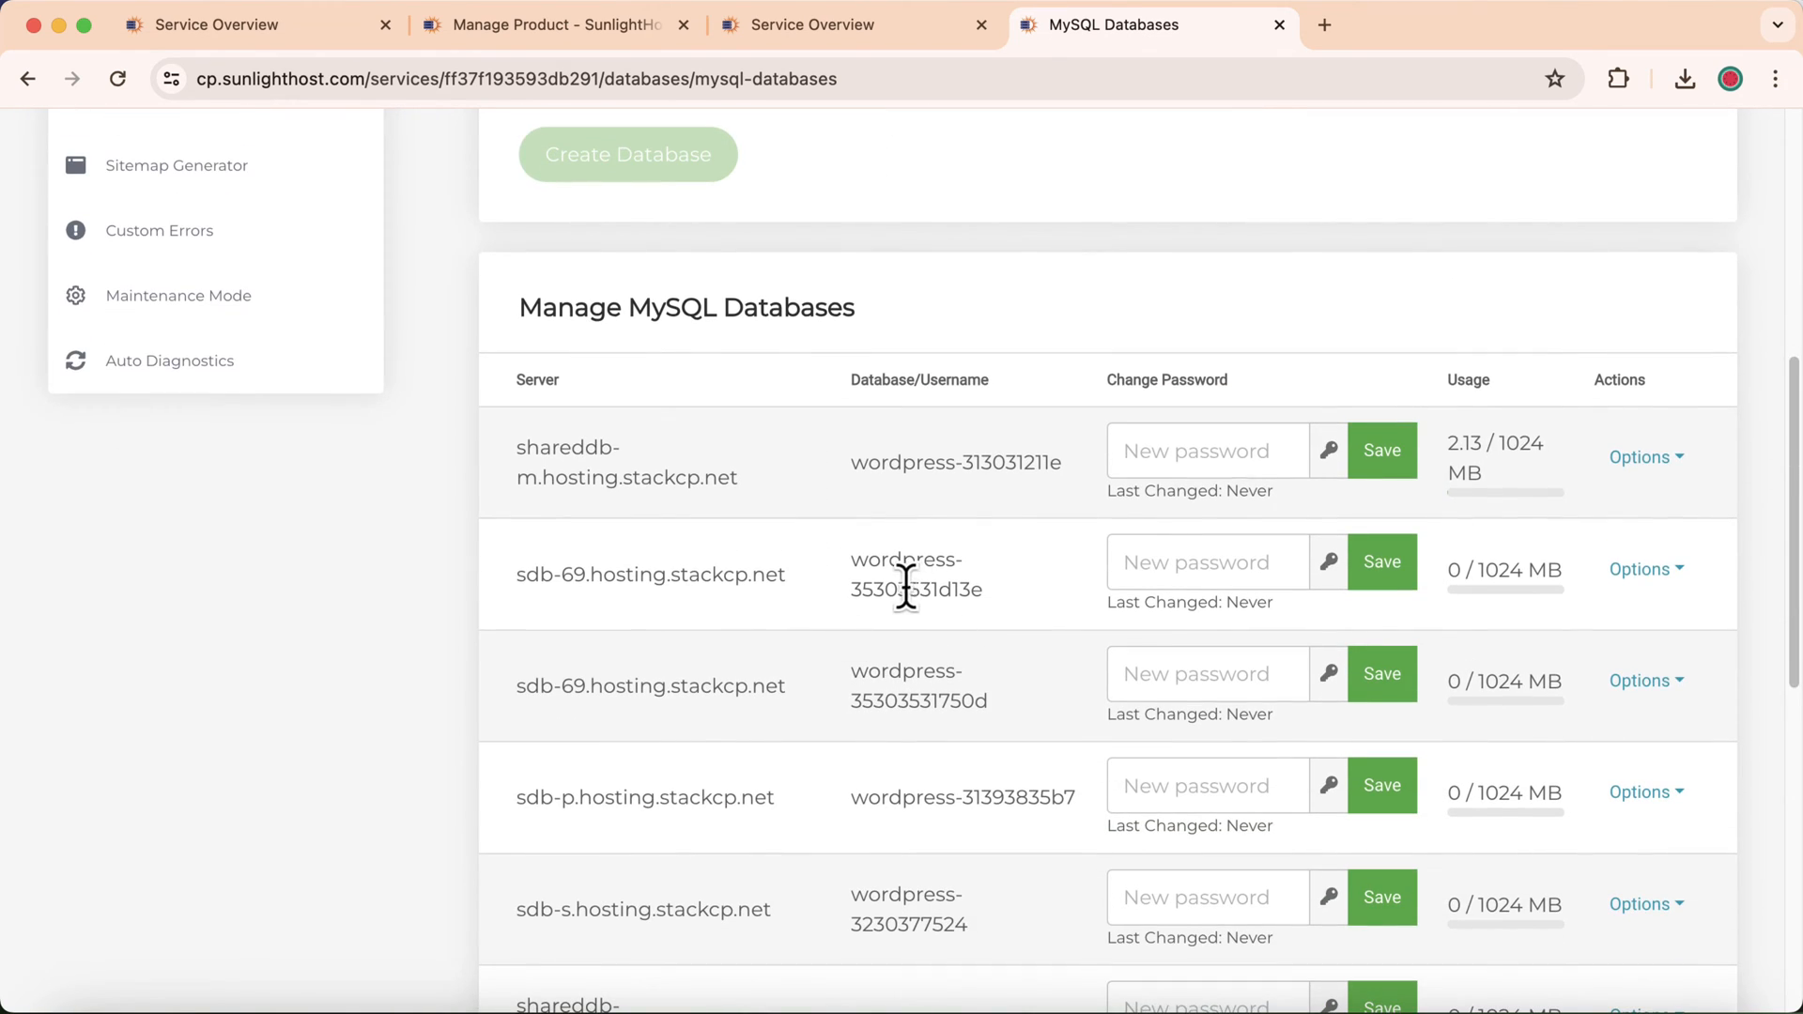
left_click_drag(515, 378, 604, 378)
left_click(607, 562)
left_click_drag(516, 573, 803, 575)
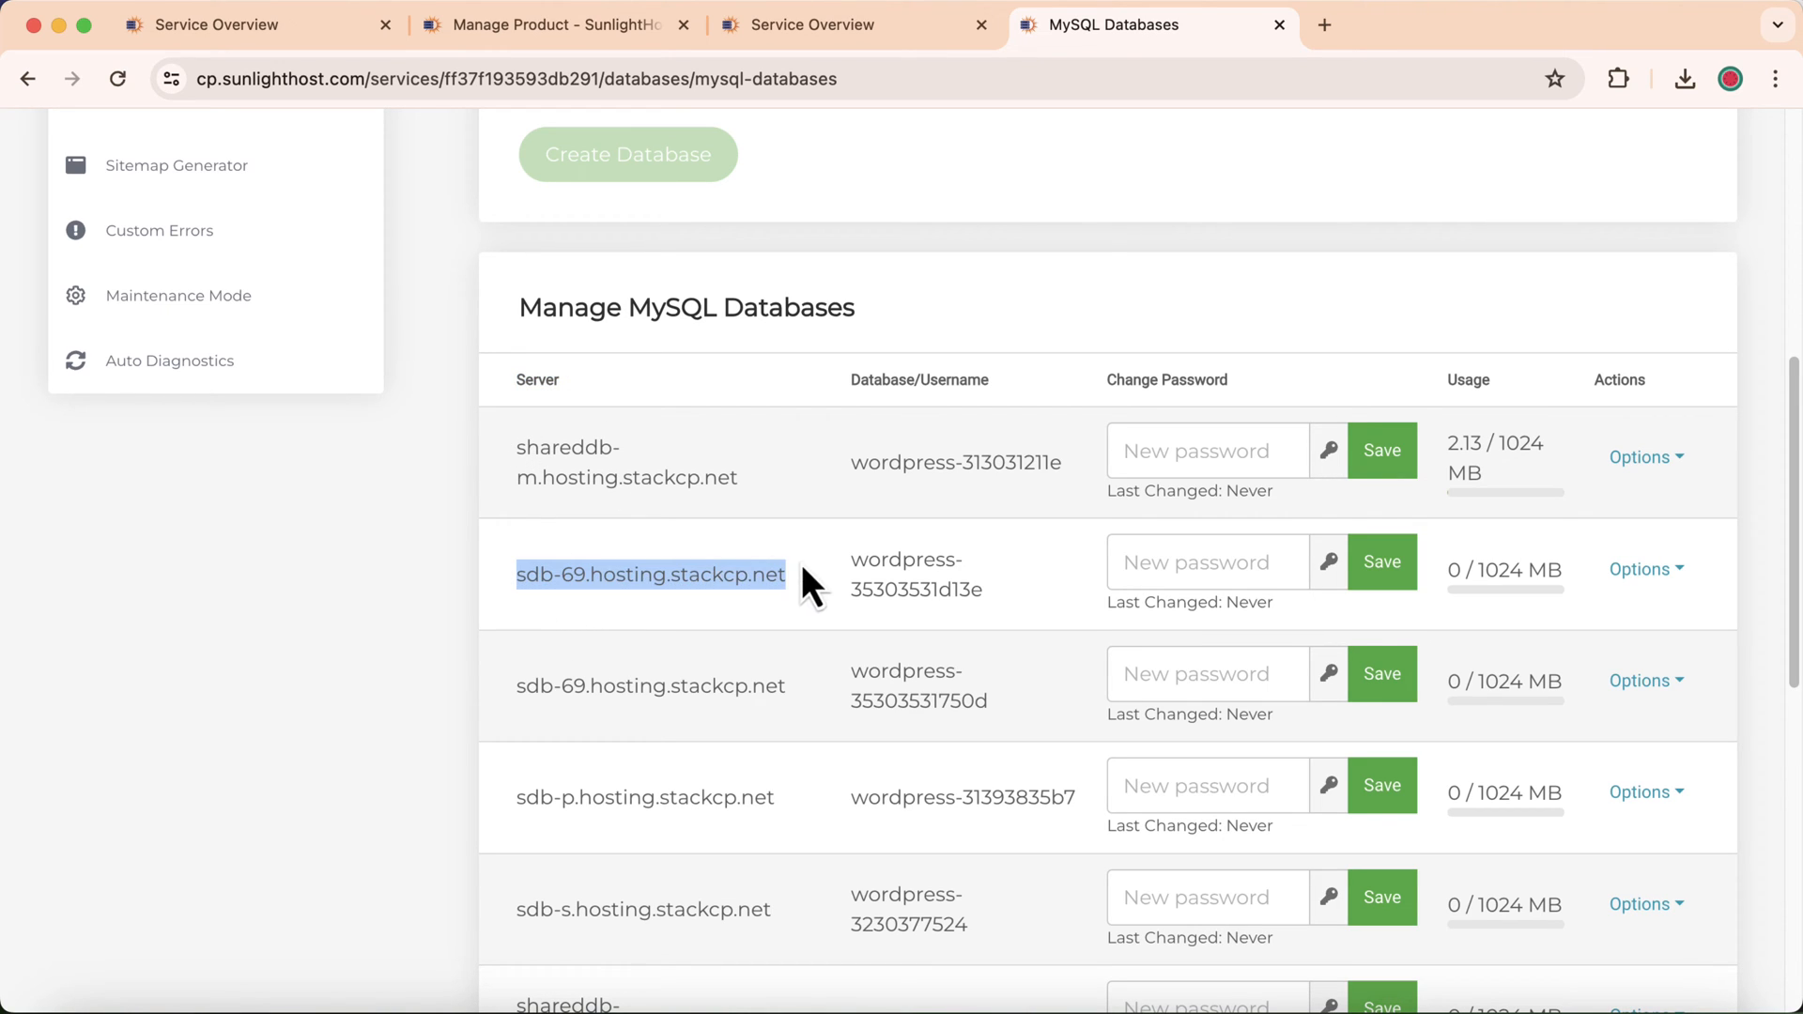
left_click_drag(518, 448, 752, 497)
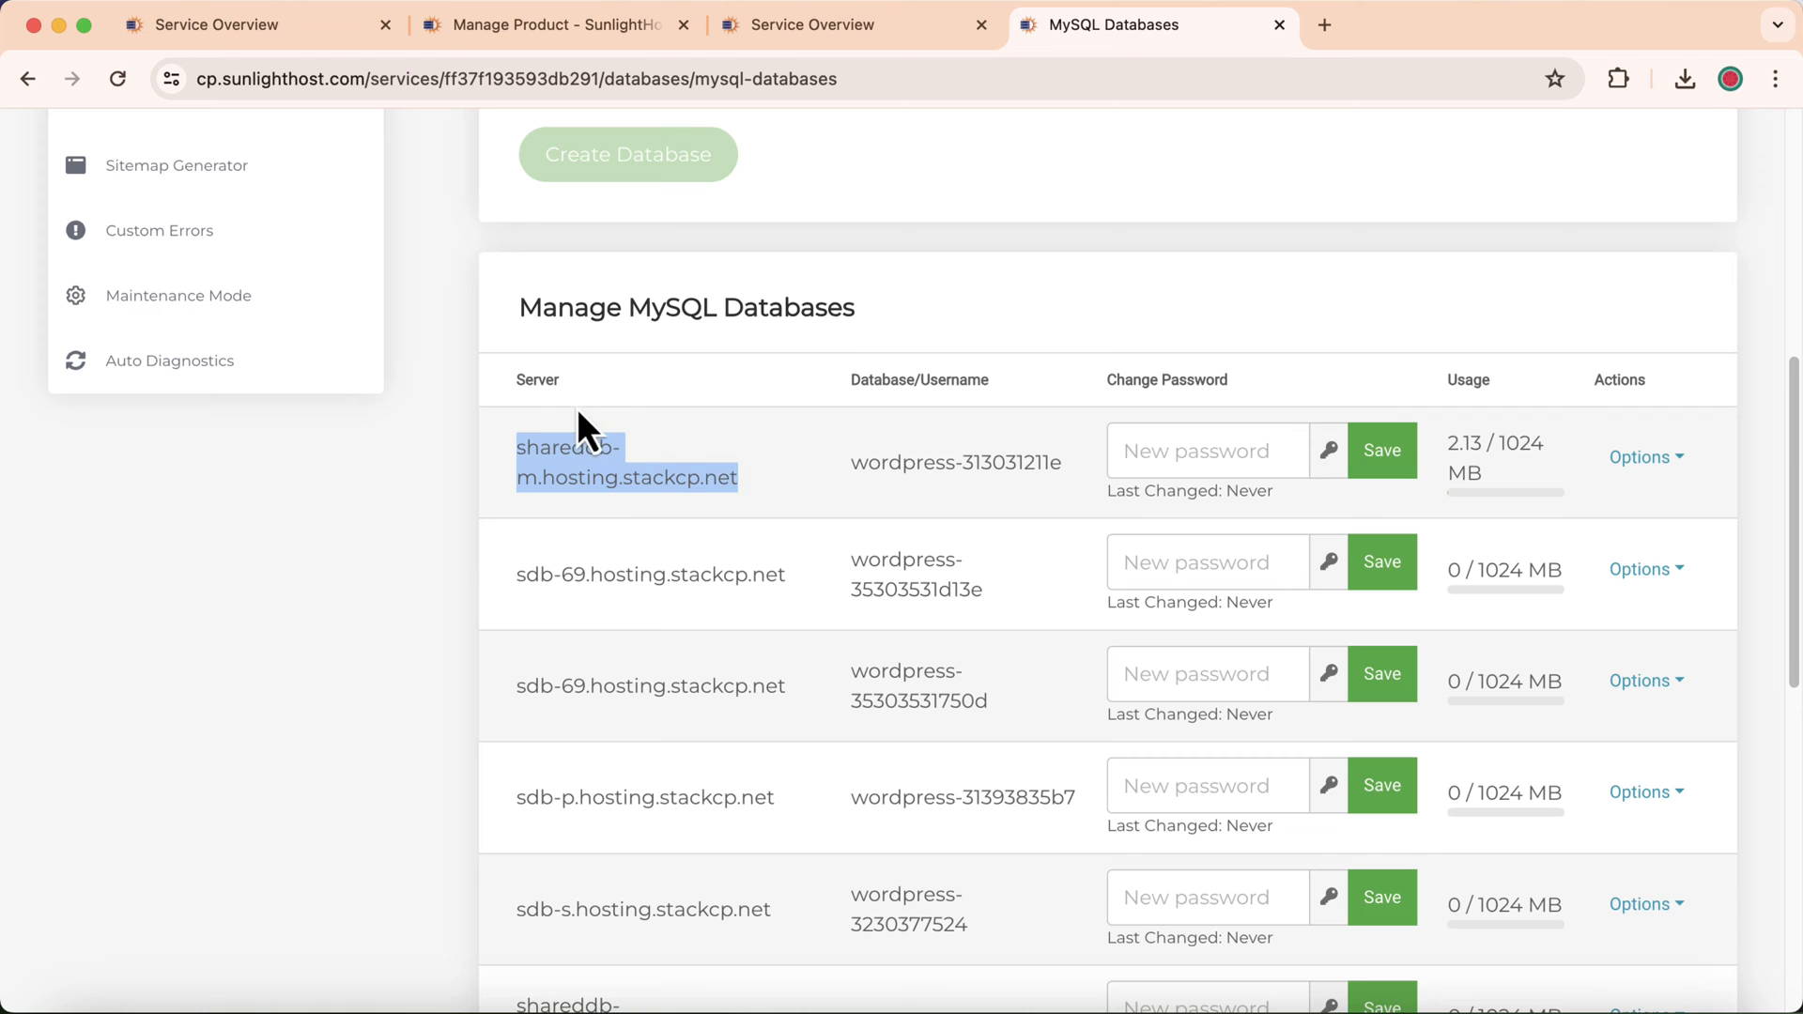
scroll(592, 563, "down", 3)
Check the database name and server hostname of the databases wordpress-31393835b7 and wordpress-313031211e
left_click(857, 543)
left_click_drag(857, 543, 1083, 549)
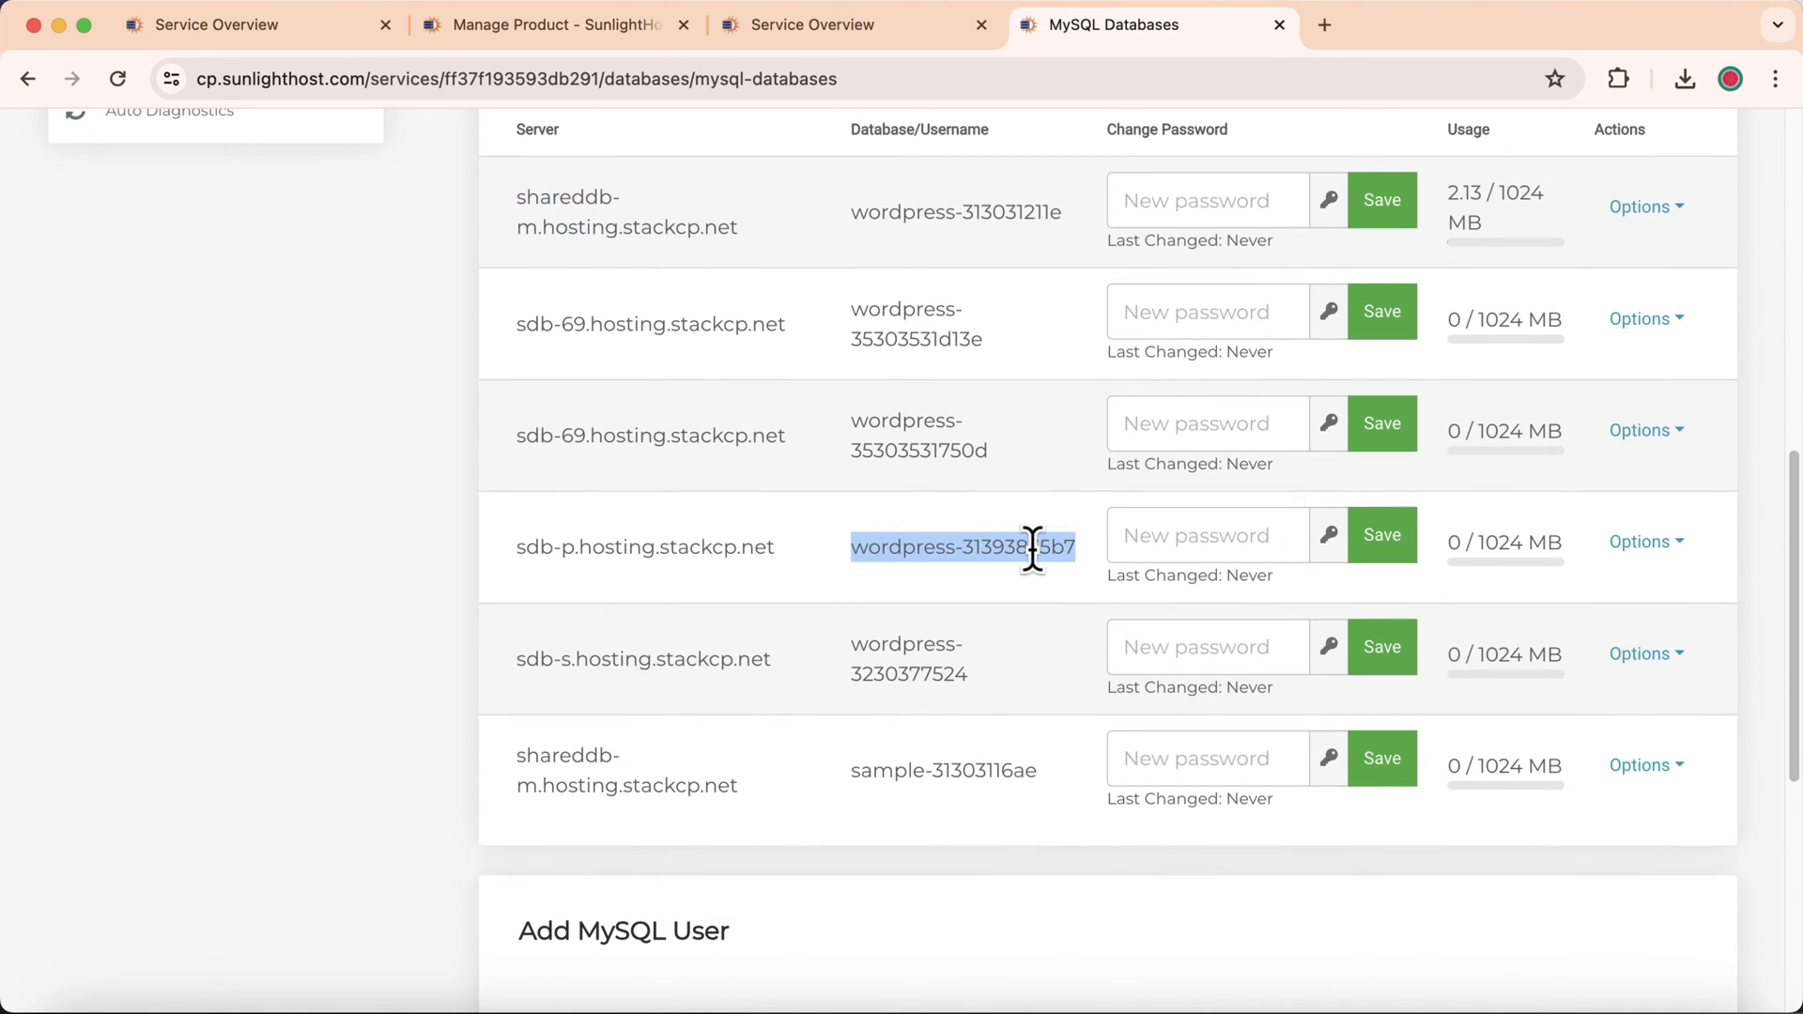
left_click_drag(517, 545, 777, 591)
scroll(783, 633, "up", 3)
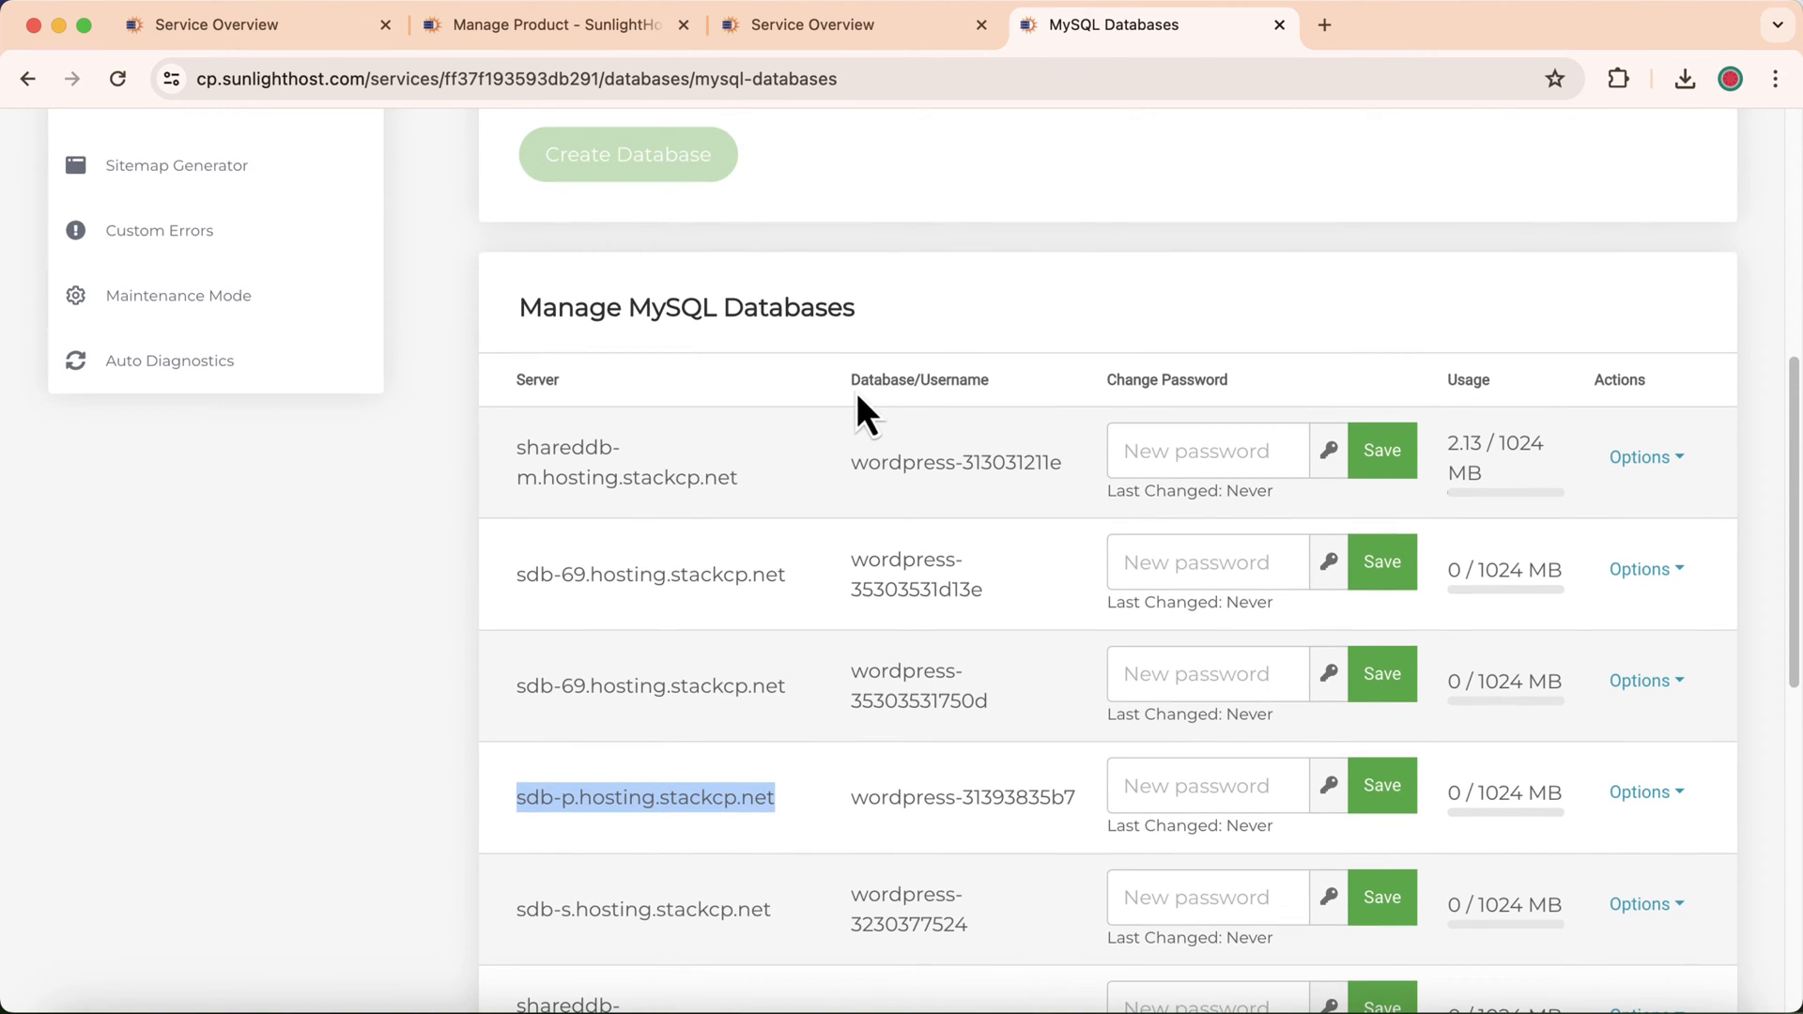
left_click_drag(852, 381, 920, 386)
left_click_drag(851, 462, 1069, 466)
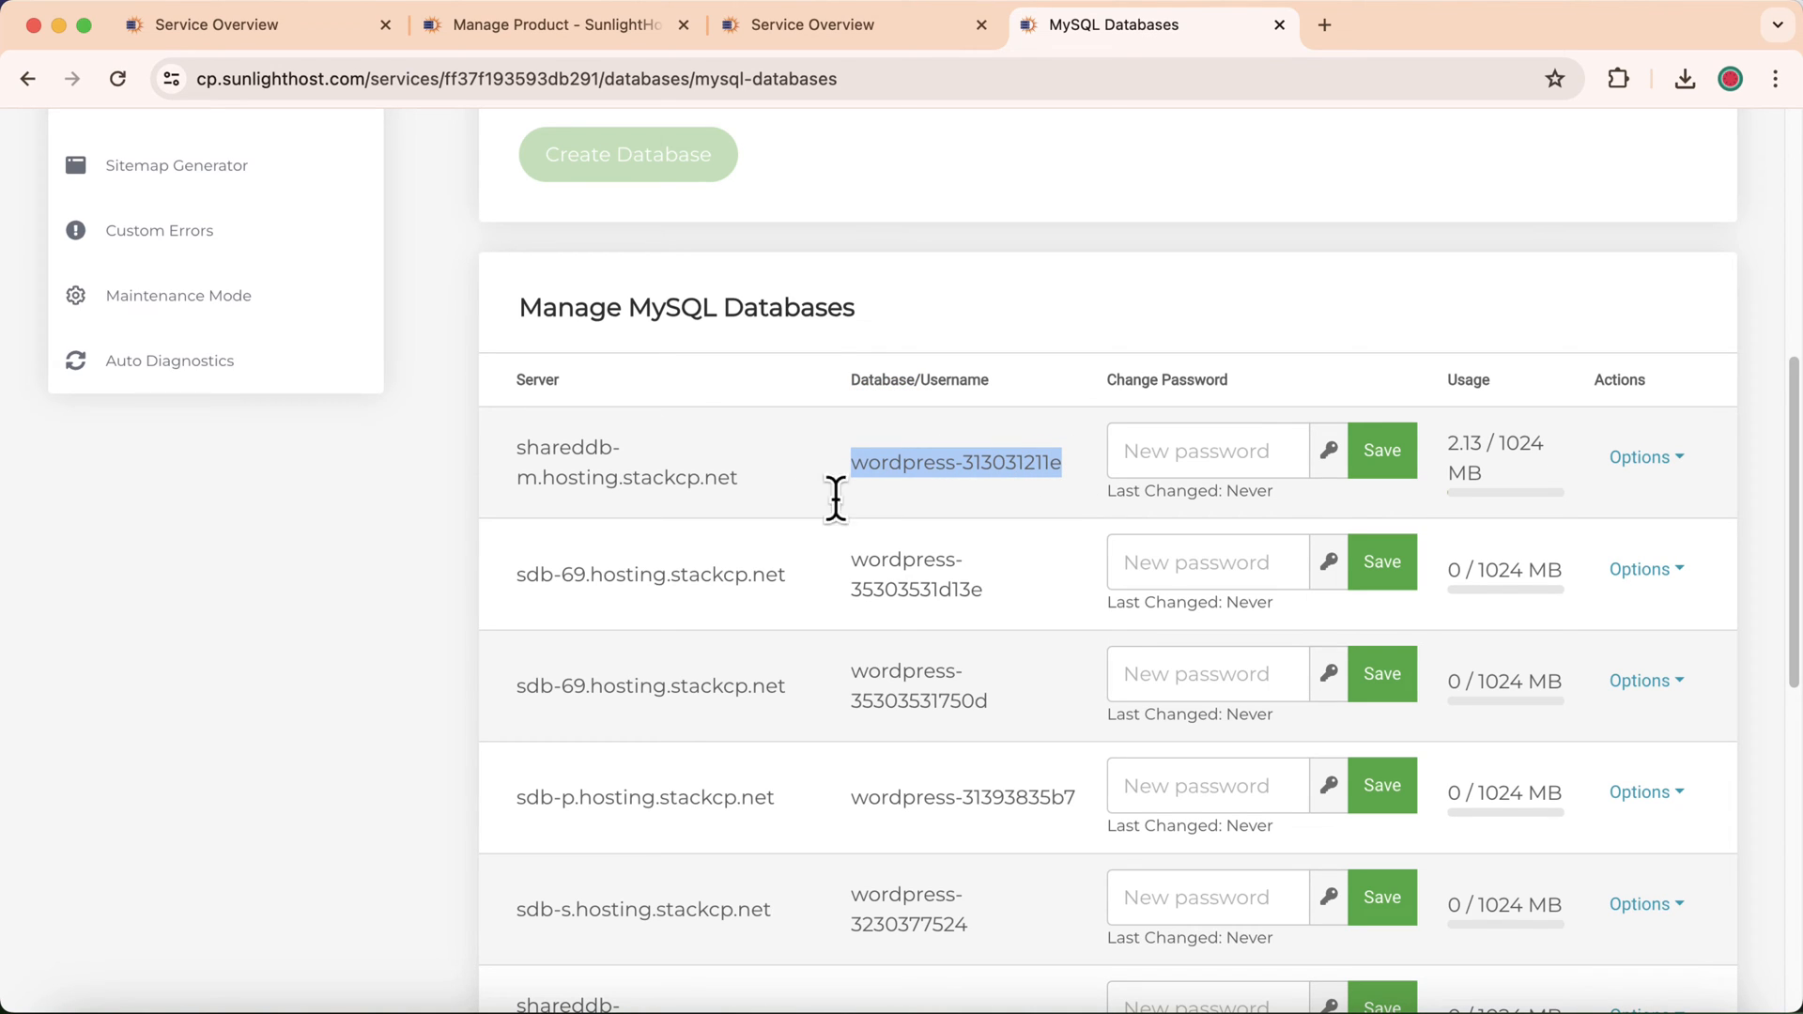
left_click_drag(516, 455, 748, 487)
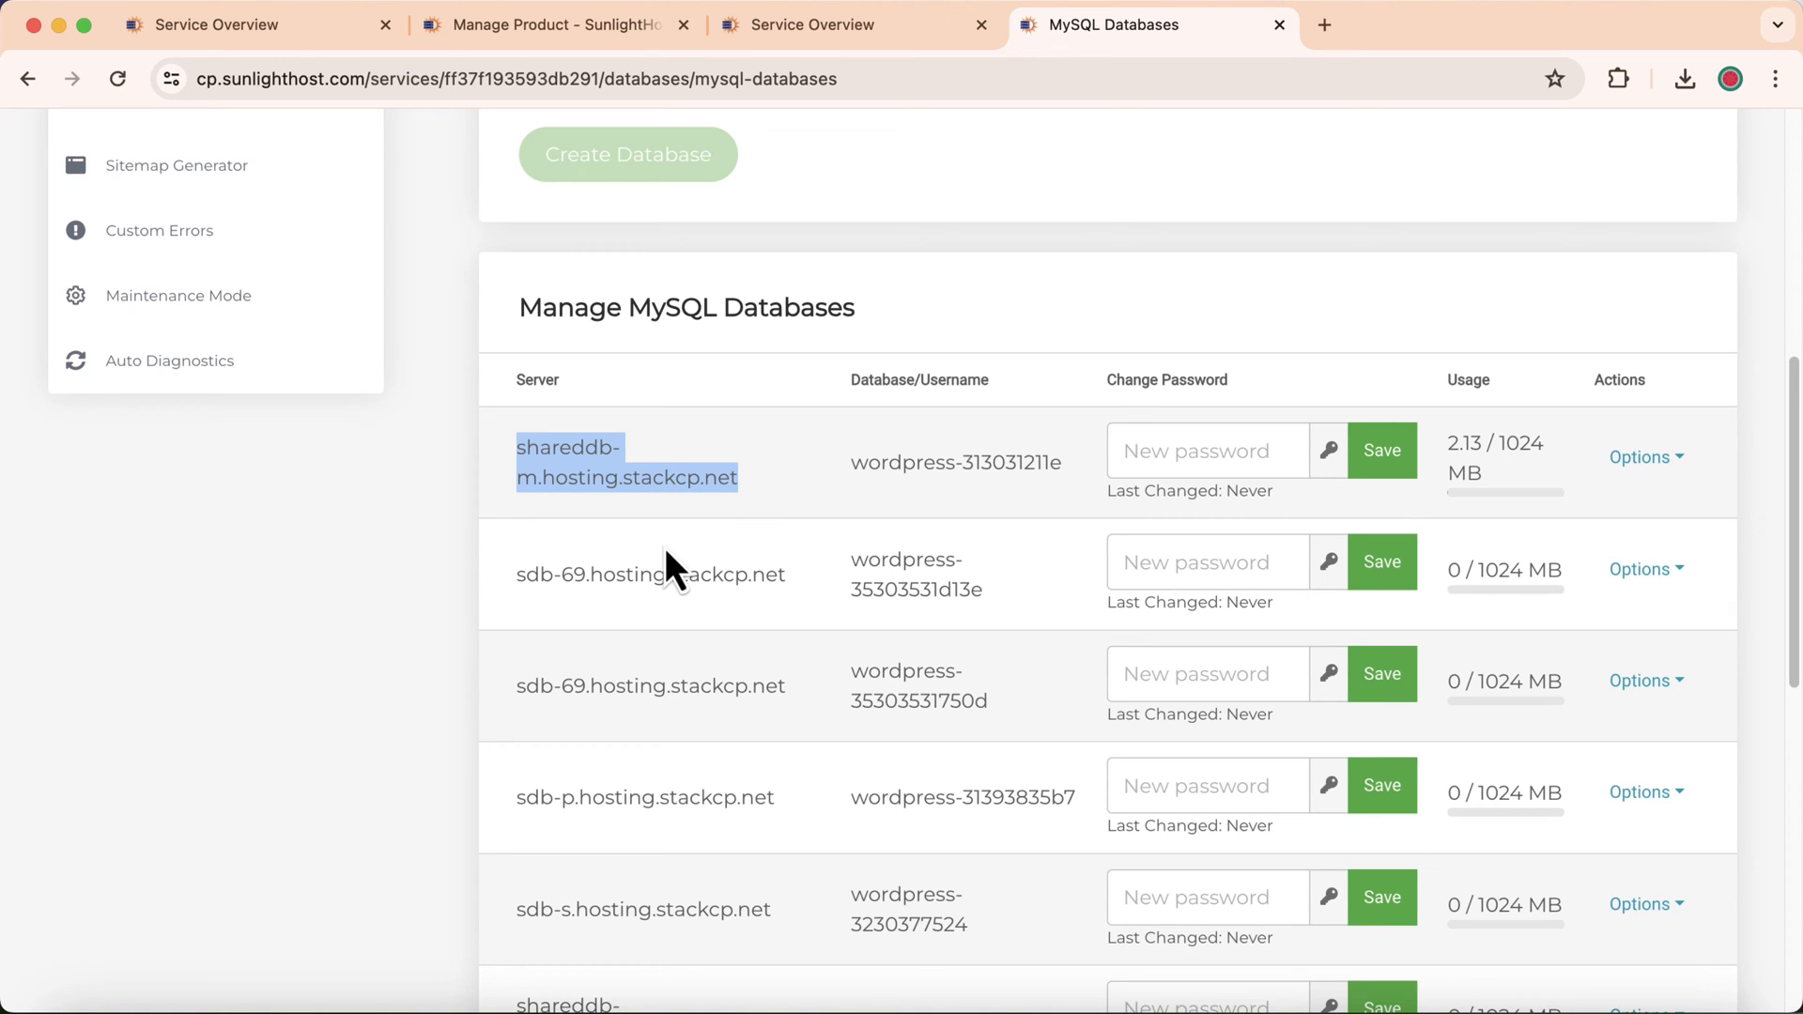
left_click(795, 504)
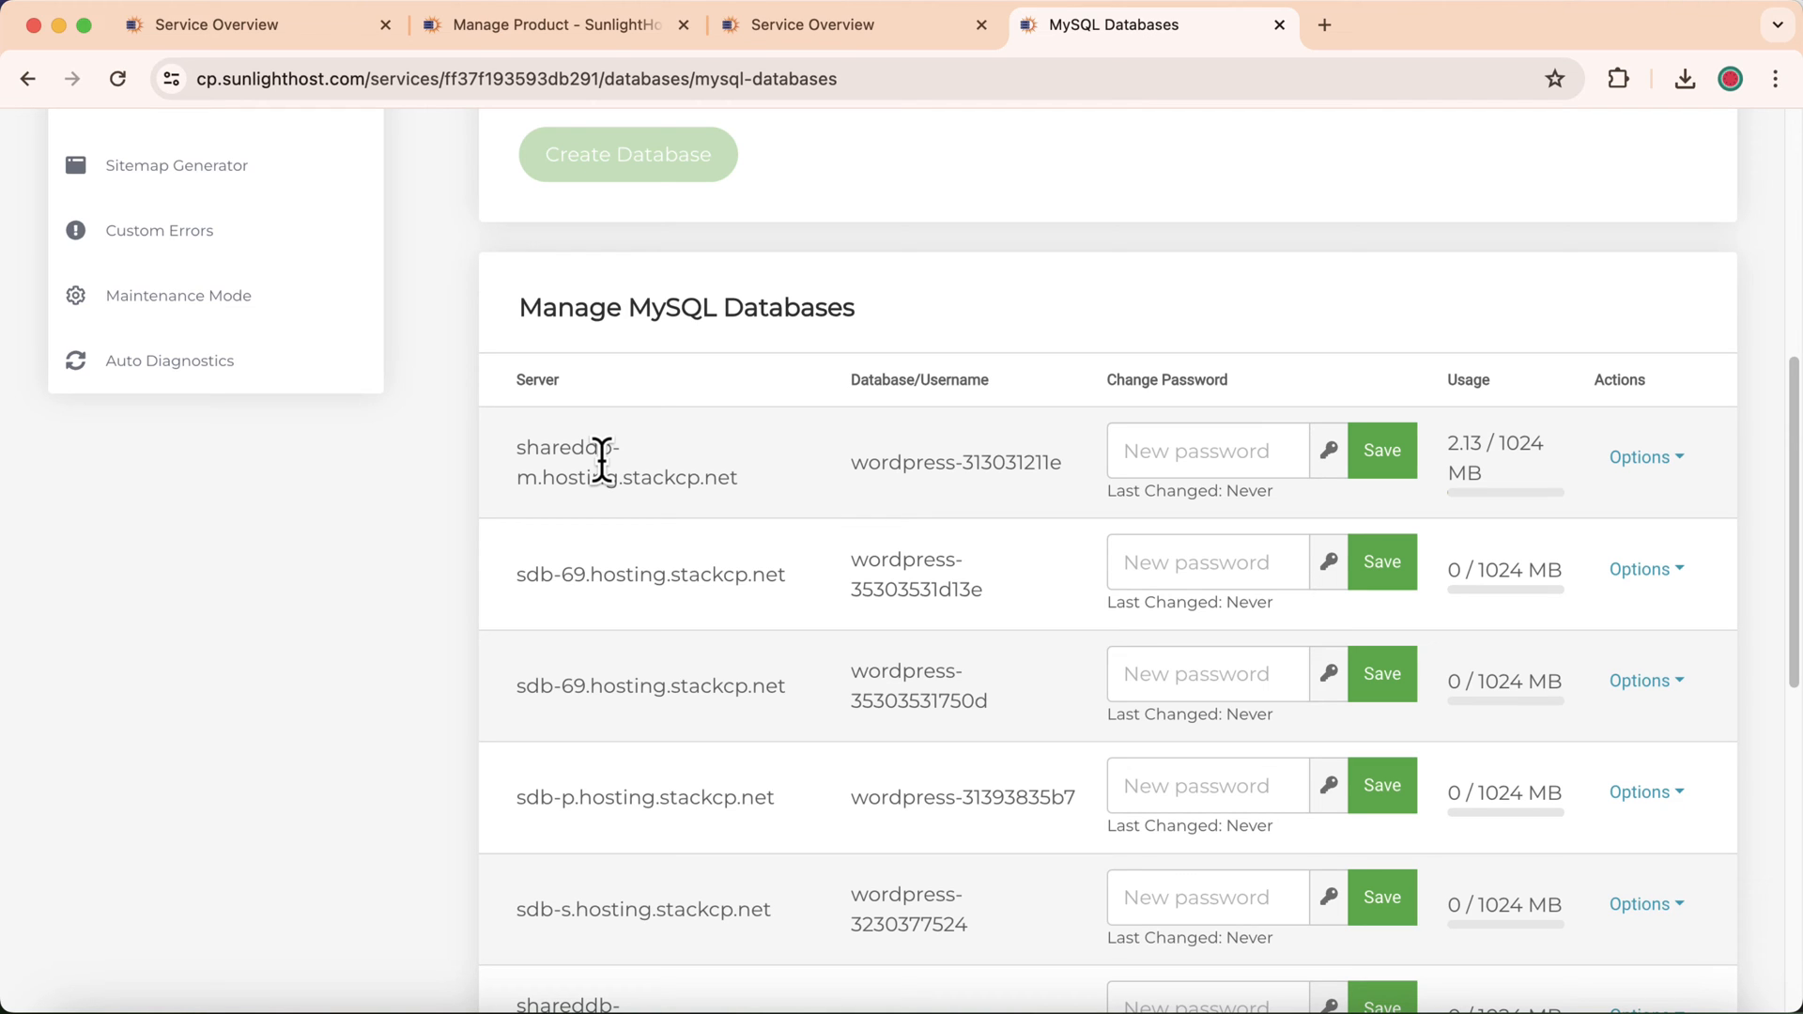
scroll(621, 565, "down", 3)
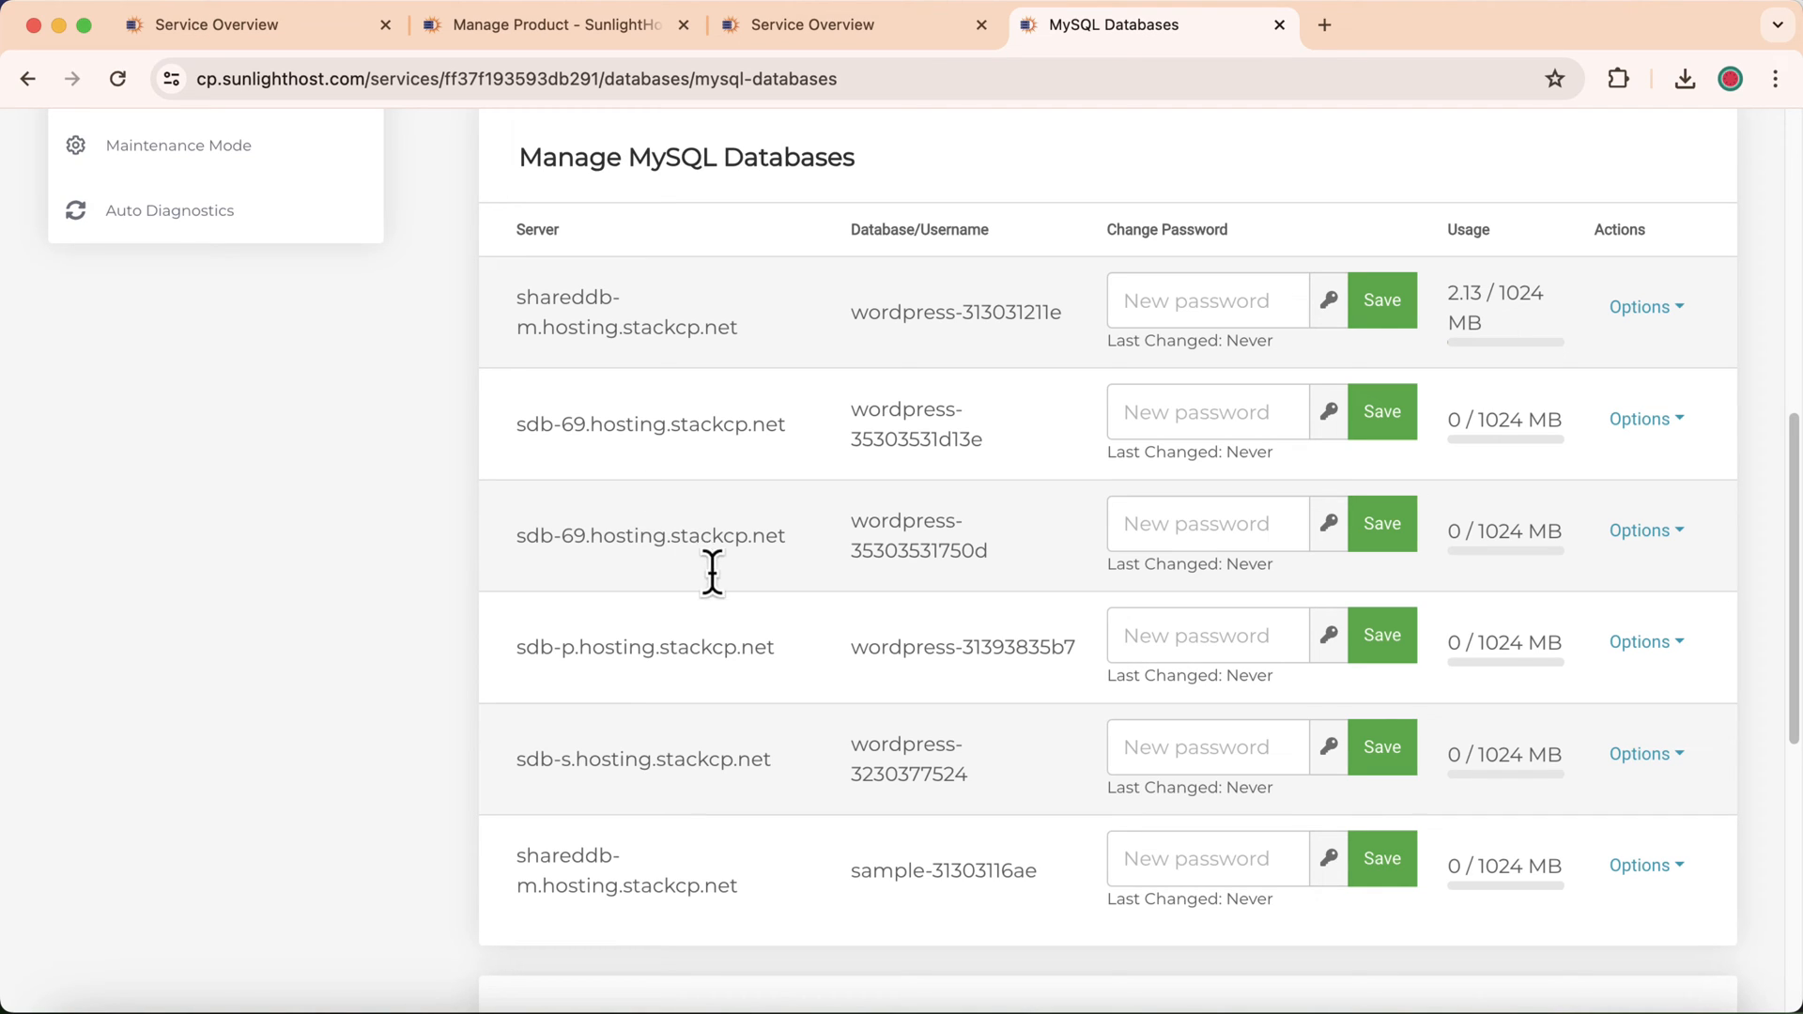
left_click(1192, 529)
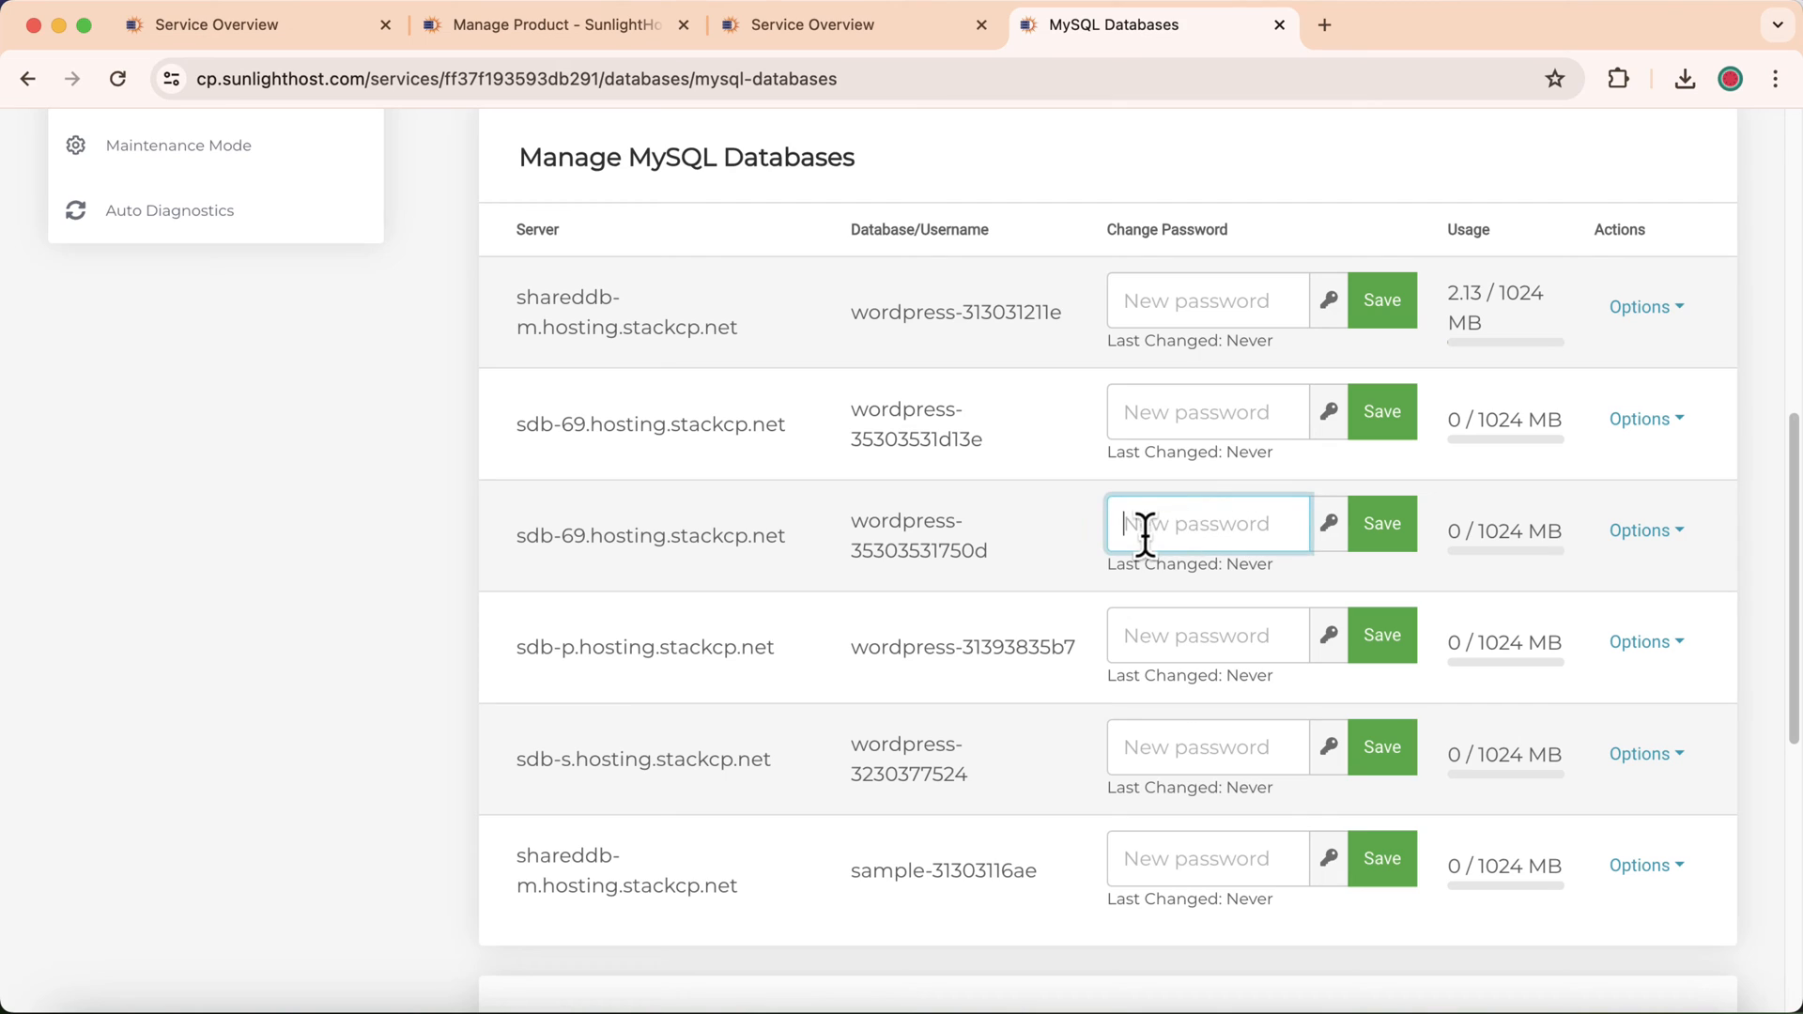
left_click(1332, 533)
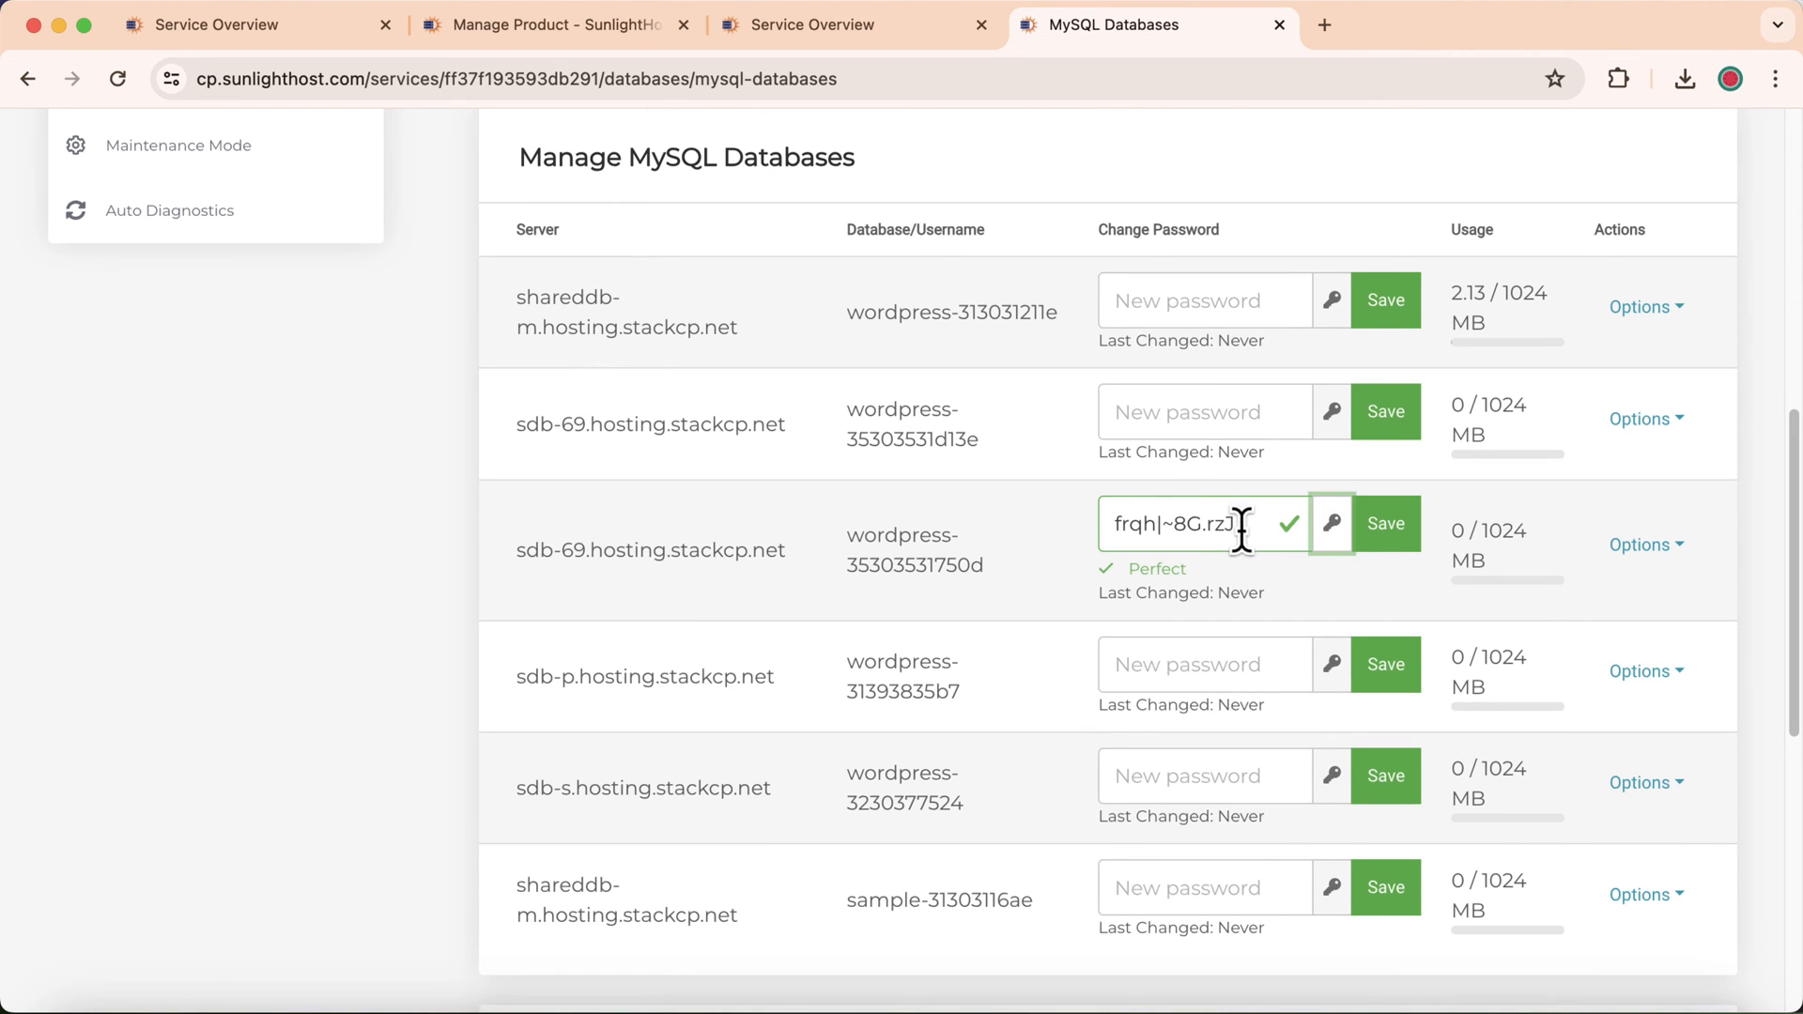
left_click_drag(1240, 526, 1095, 527)
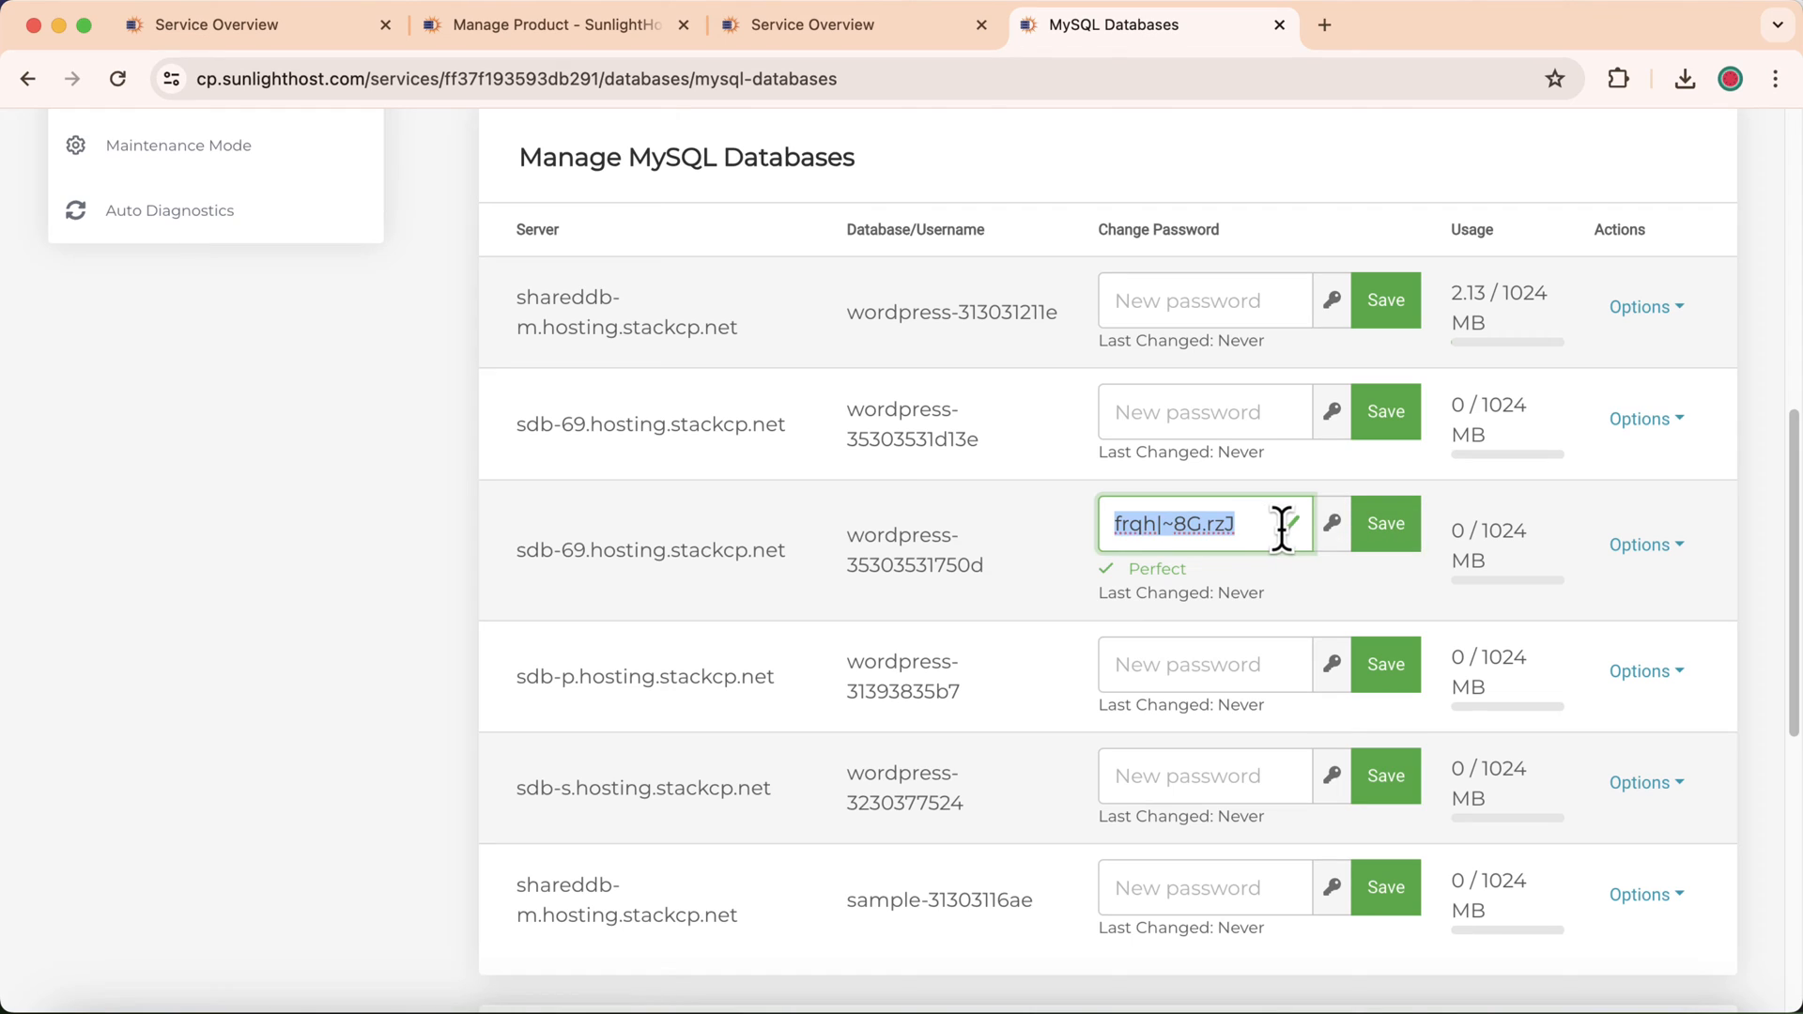
left_click(1408, 537)
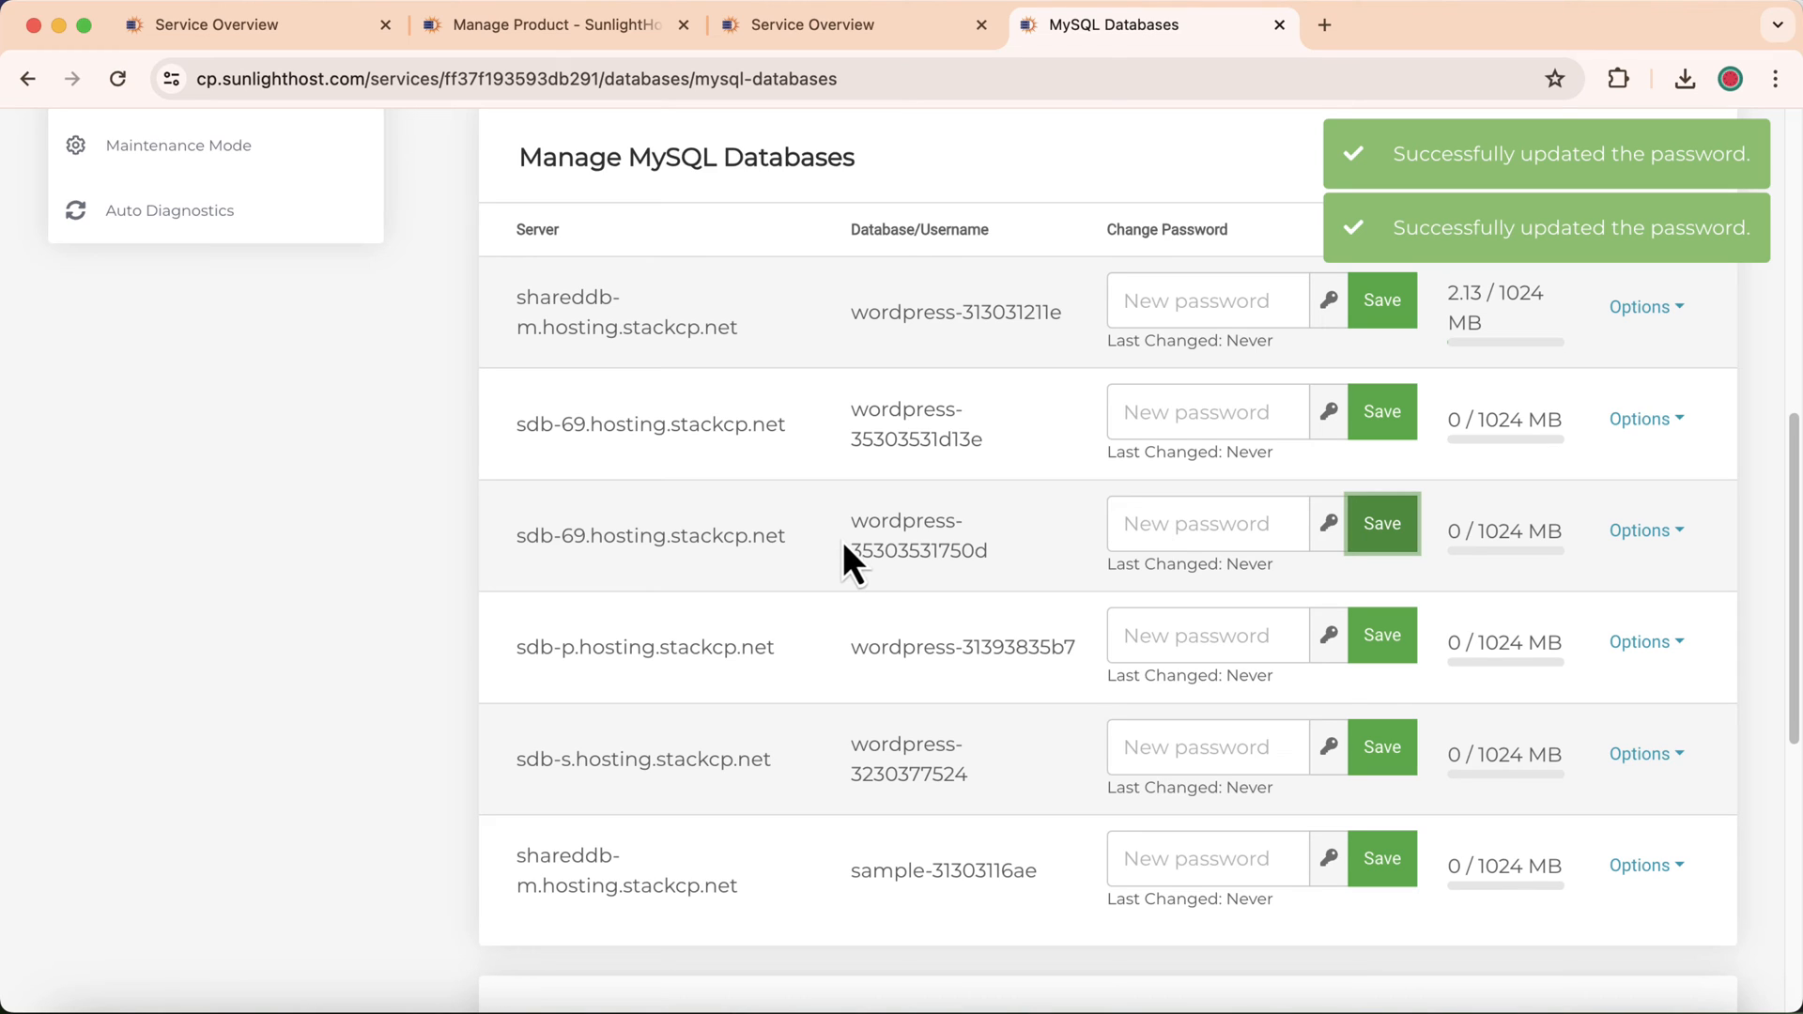
left_click_drag(849, 526, 986, 544)
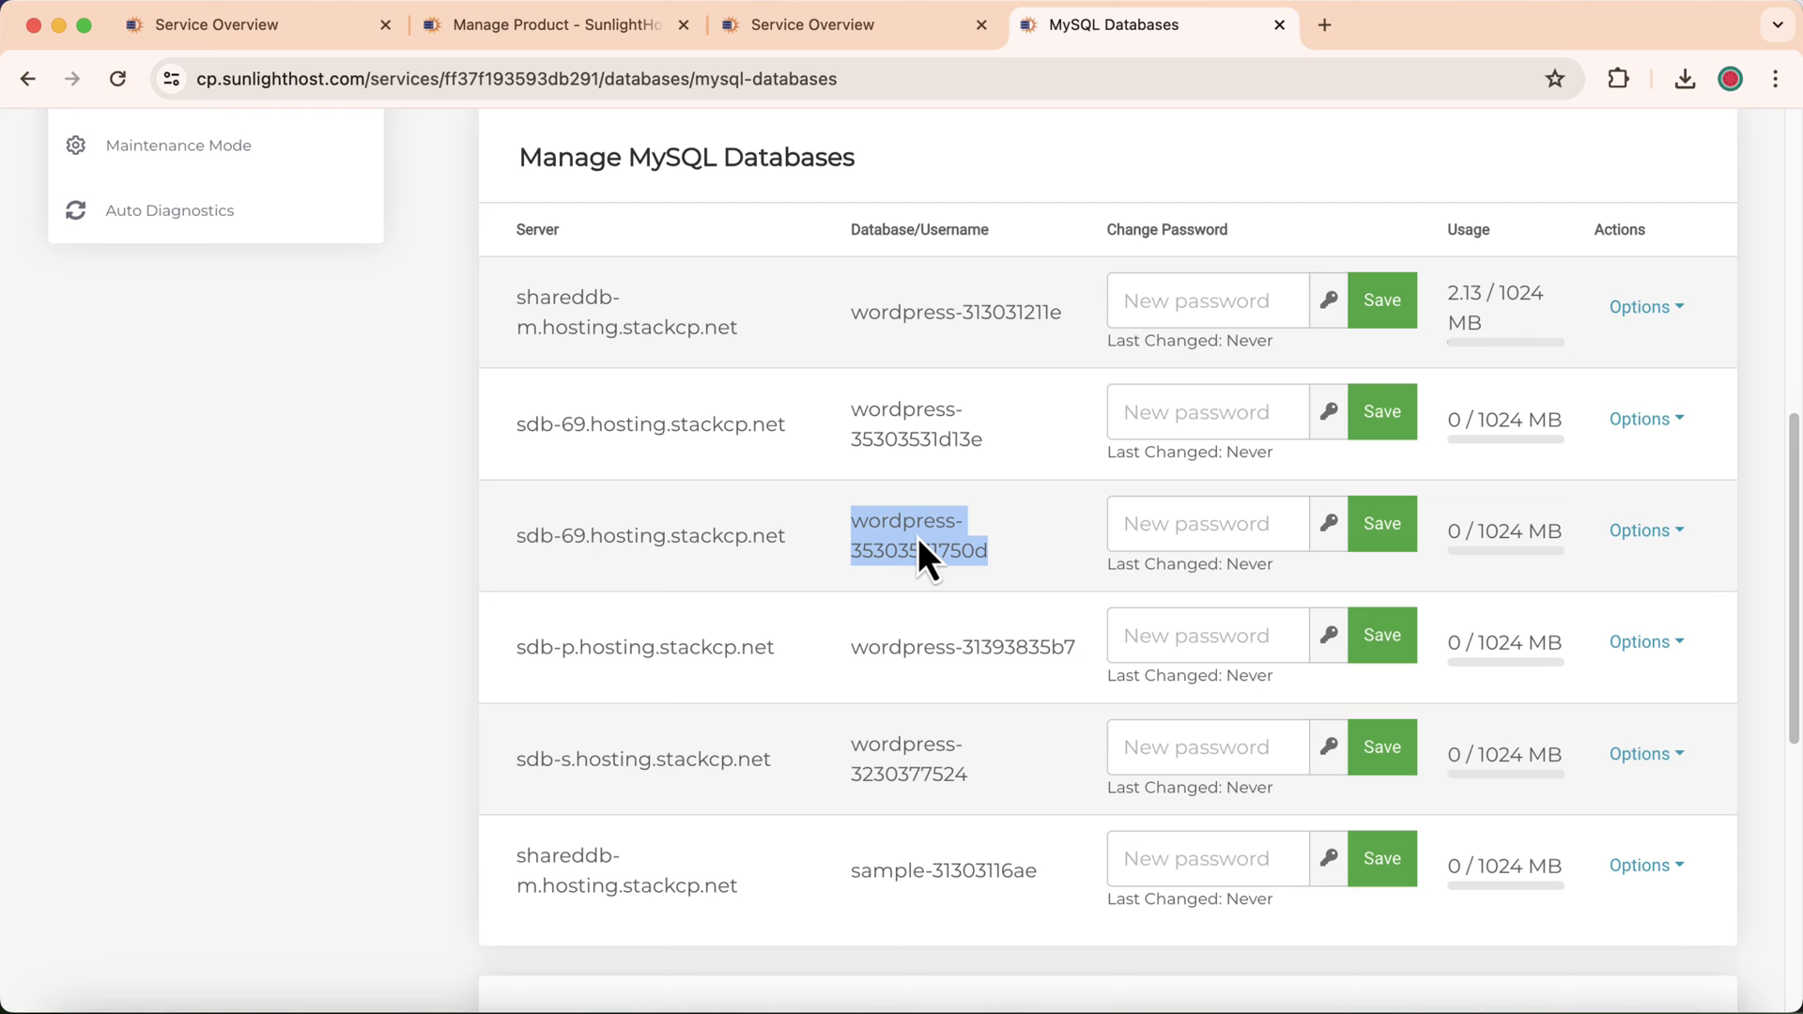
Open Manage Domains from the service overview in the other tab and check the document root of exploresunlighthost.com
left_click(794, 49)
scroll(336, 467, "down", 8)
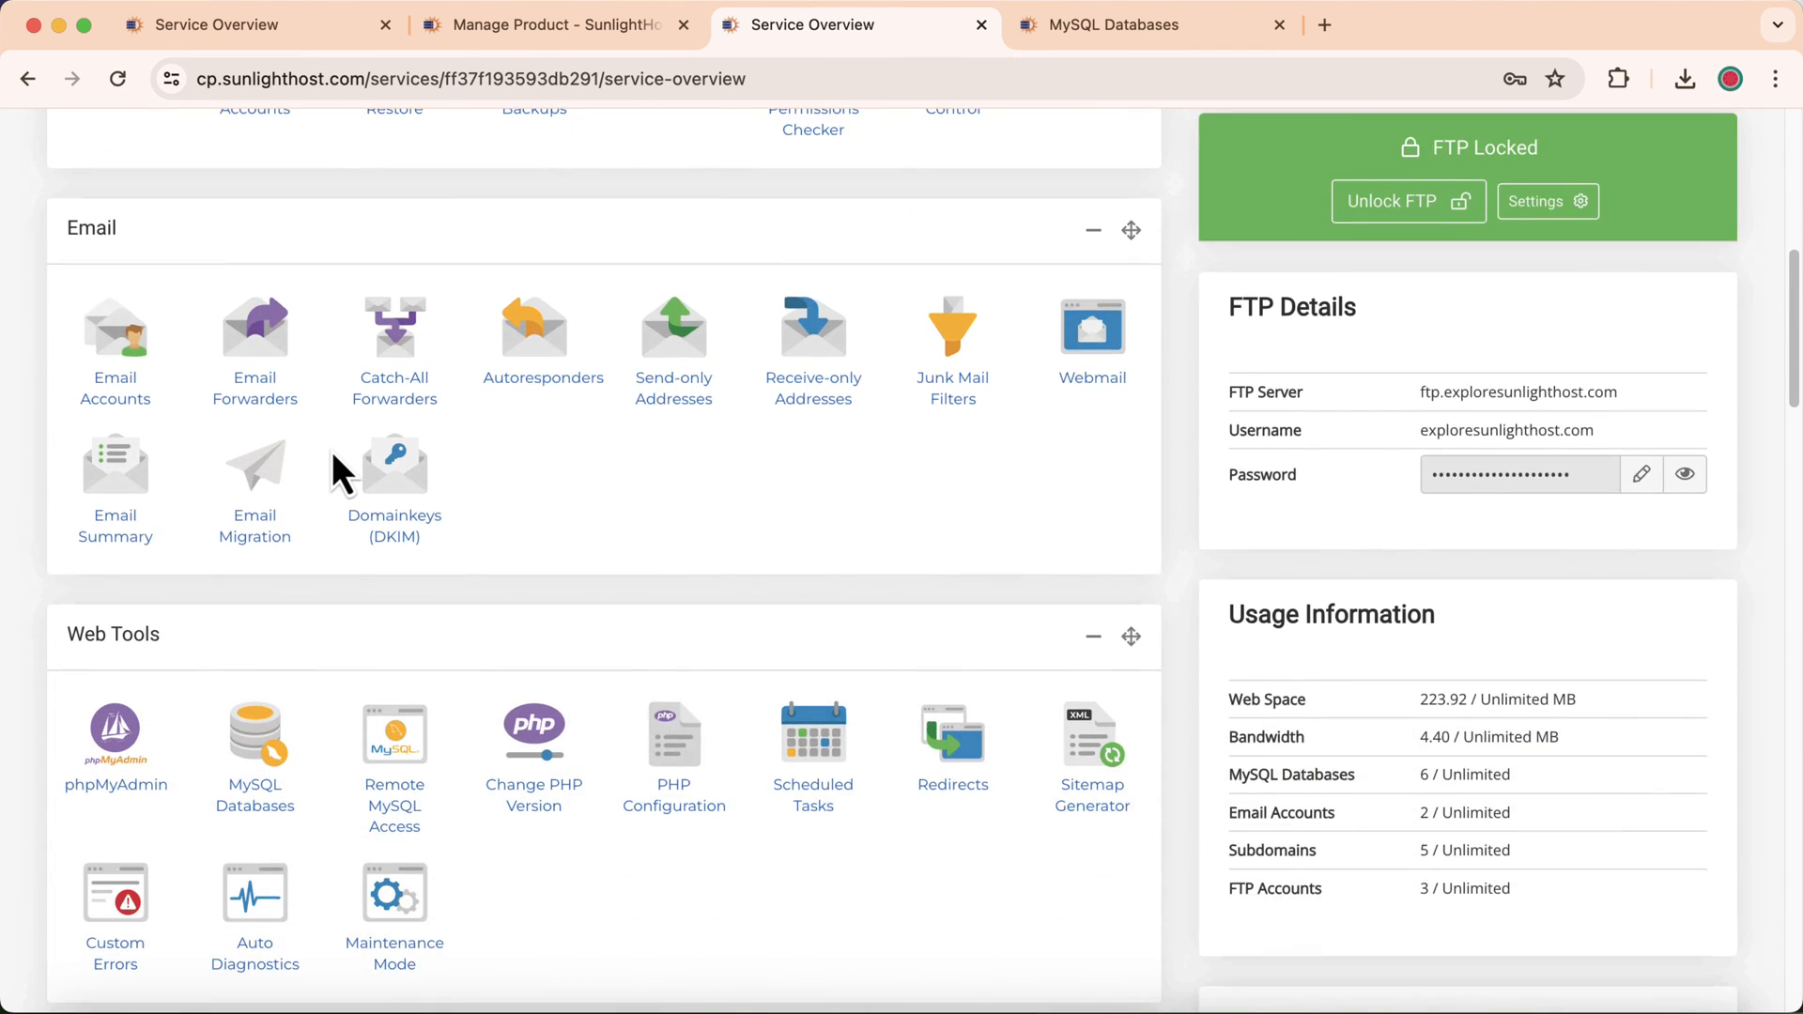
scroll(330, 451, "down", 6)
left_click(112, 566)
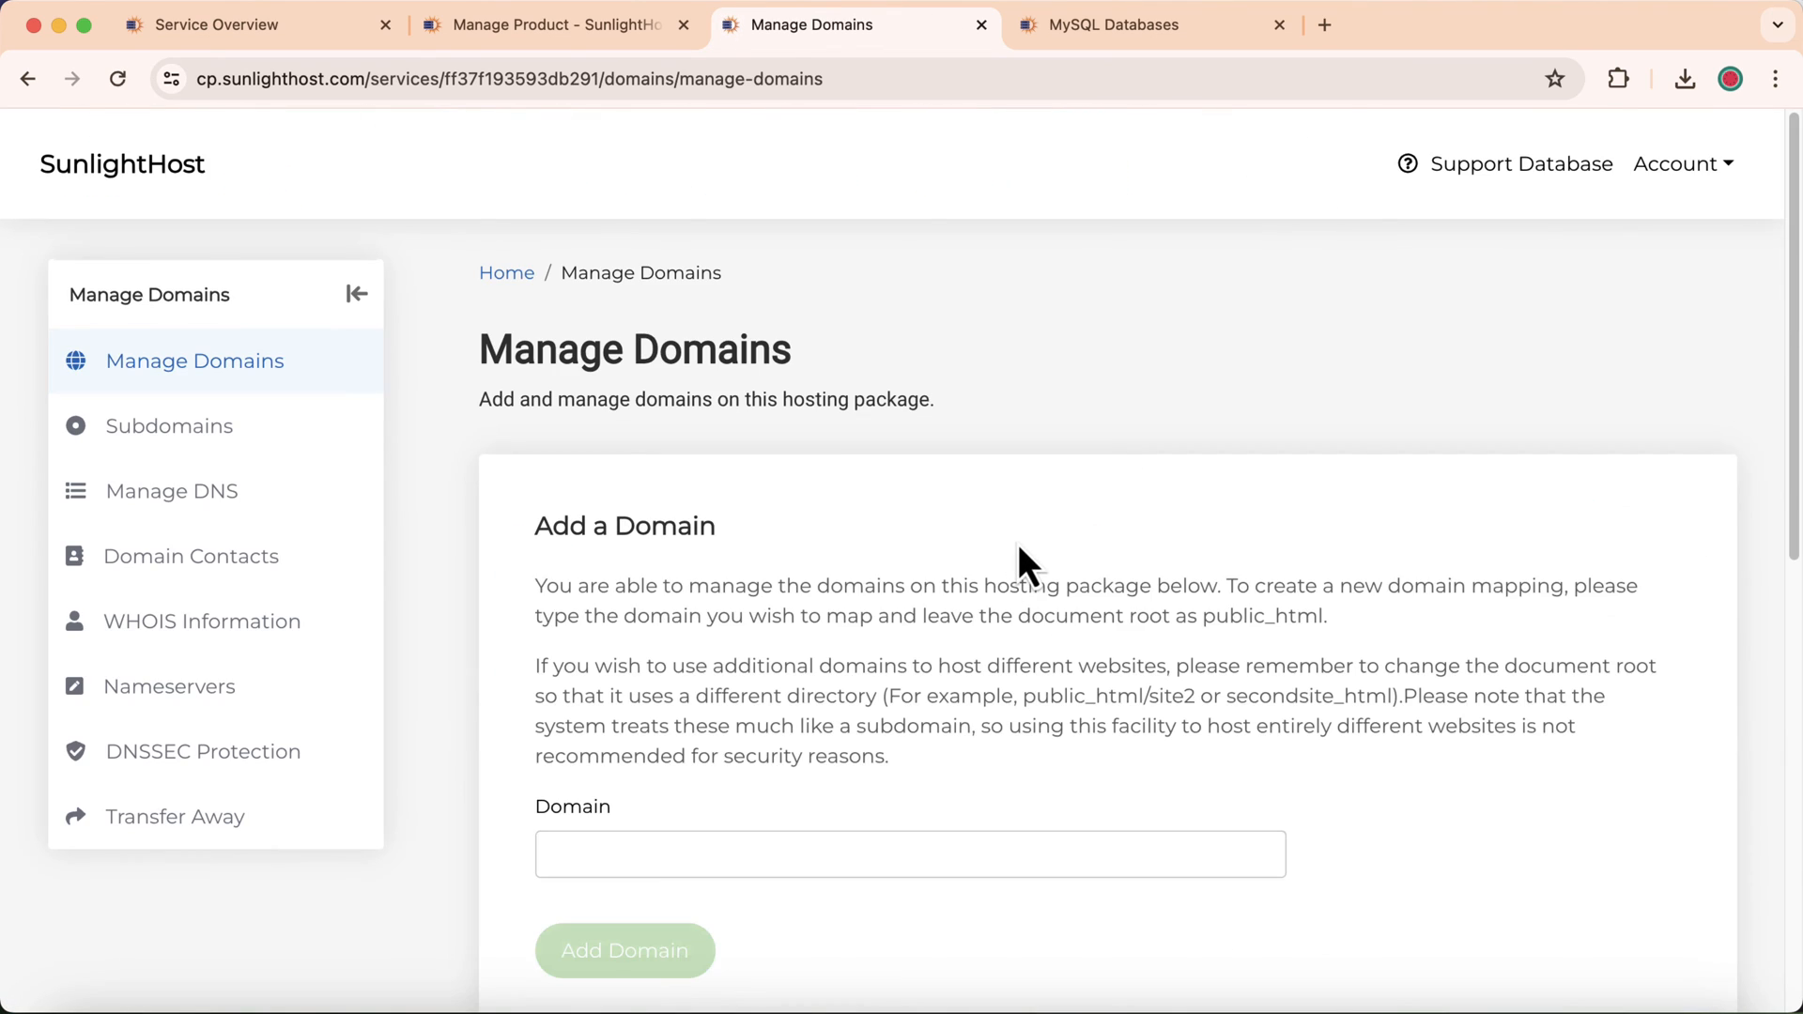
scroll(1018, 543, "down", 9)
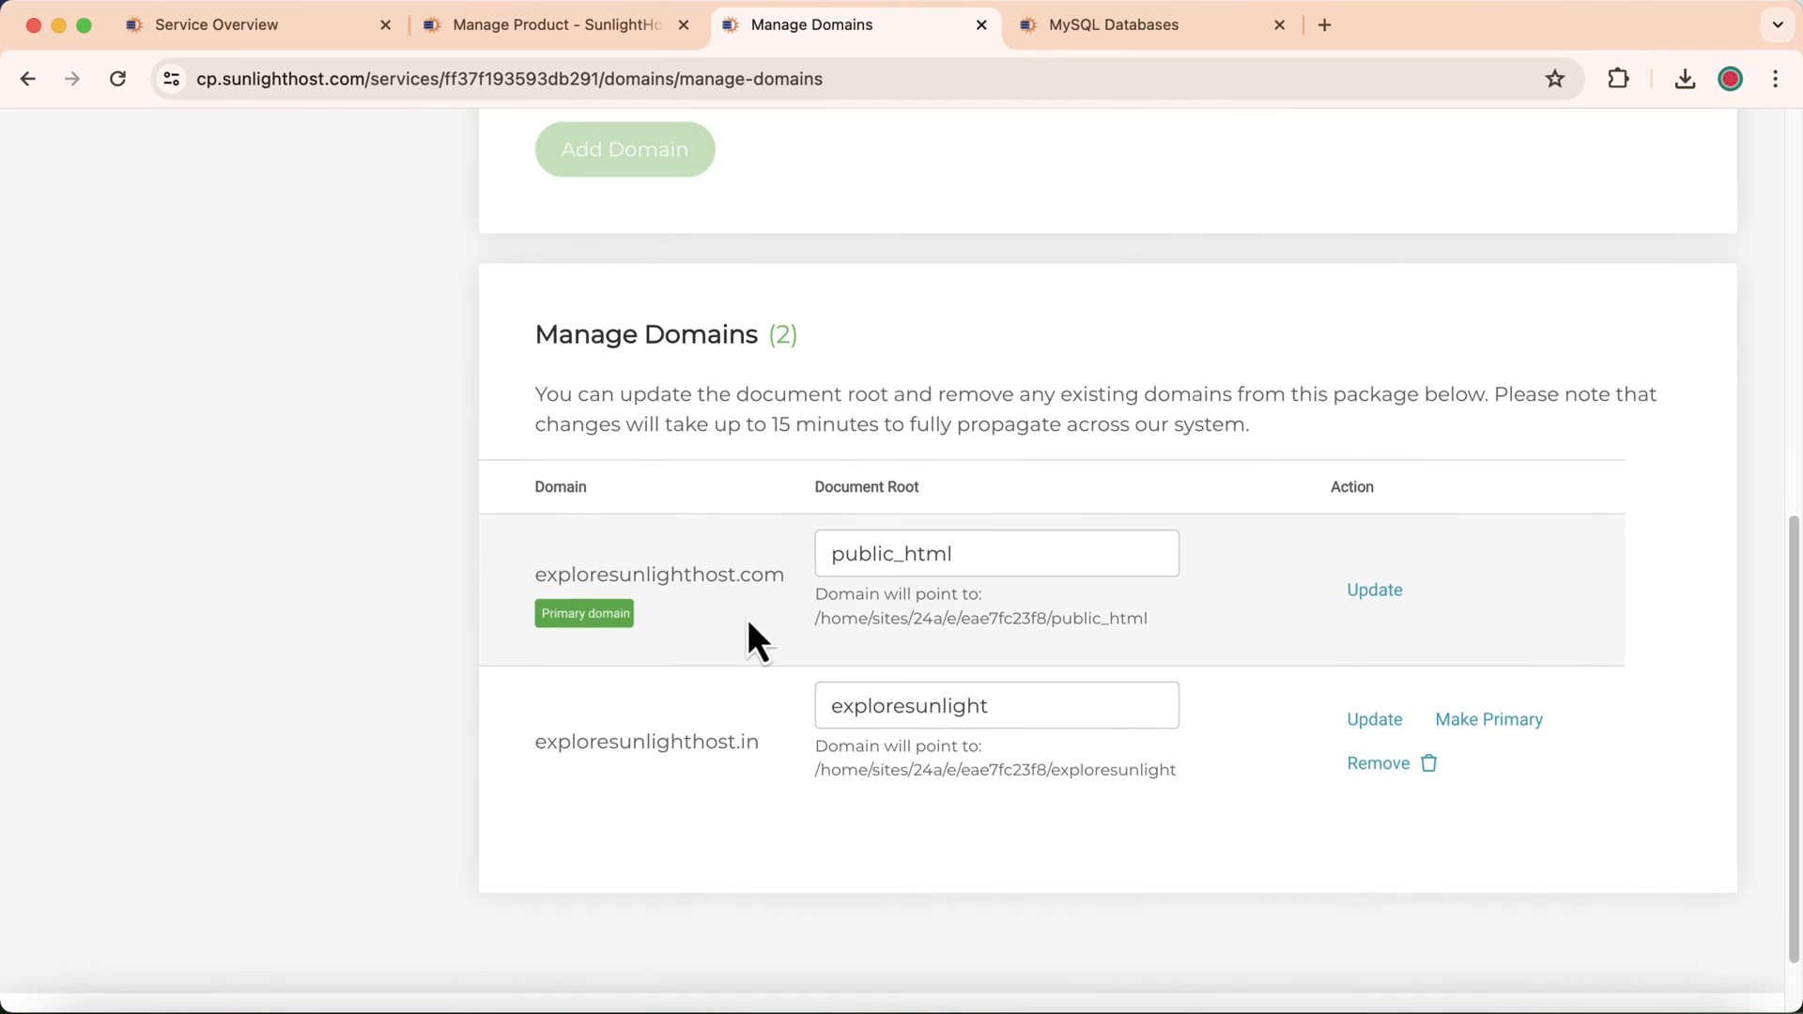
left_click_drag(532, 583, 928, 554)
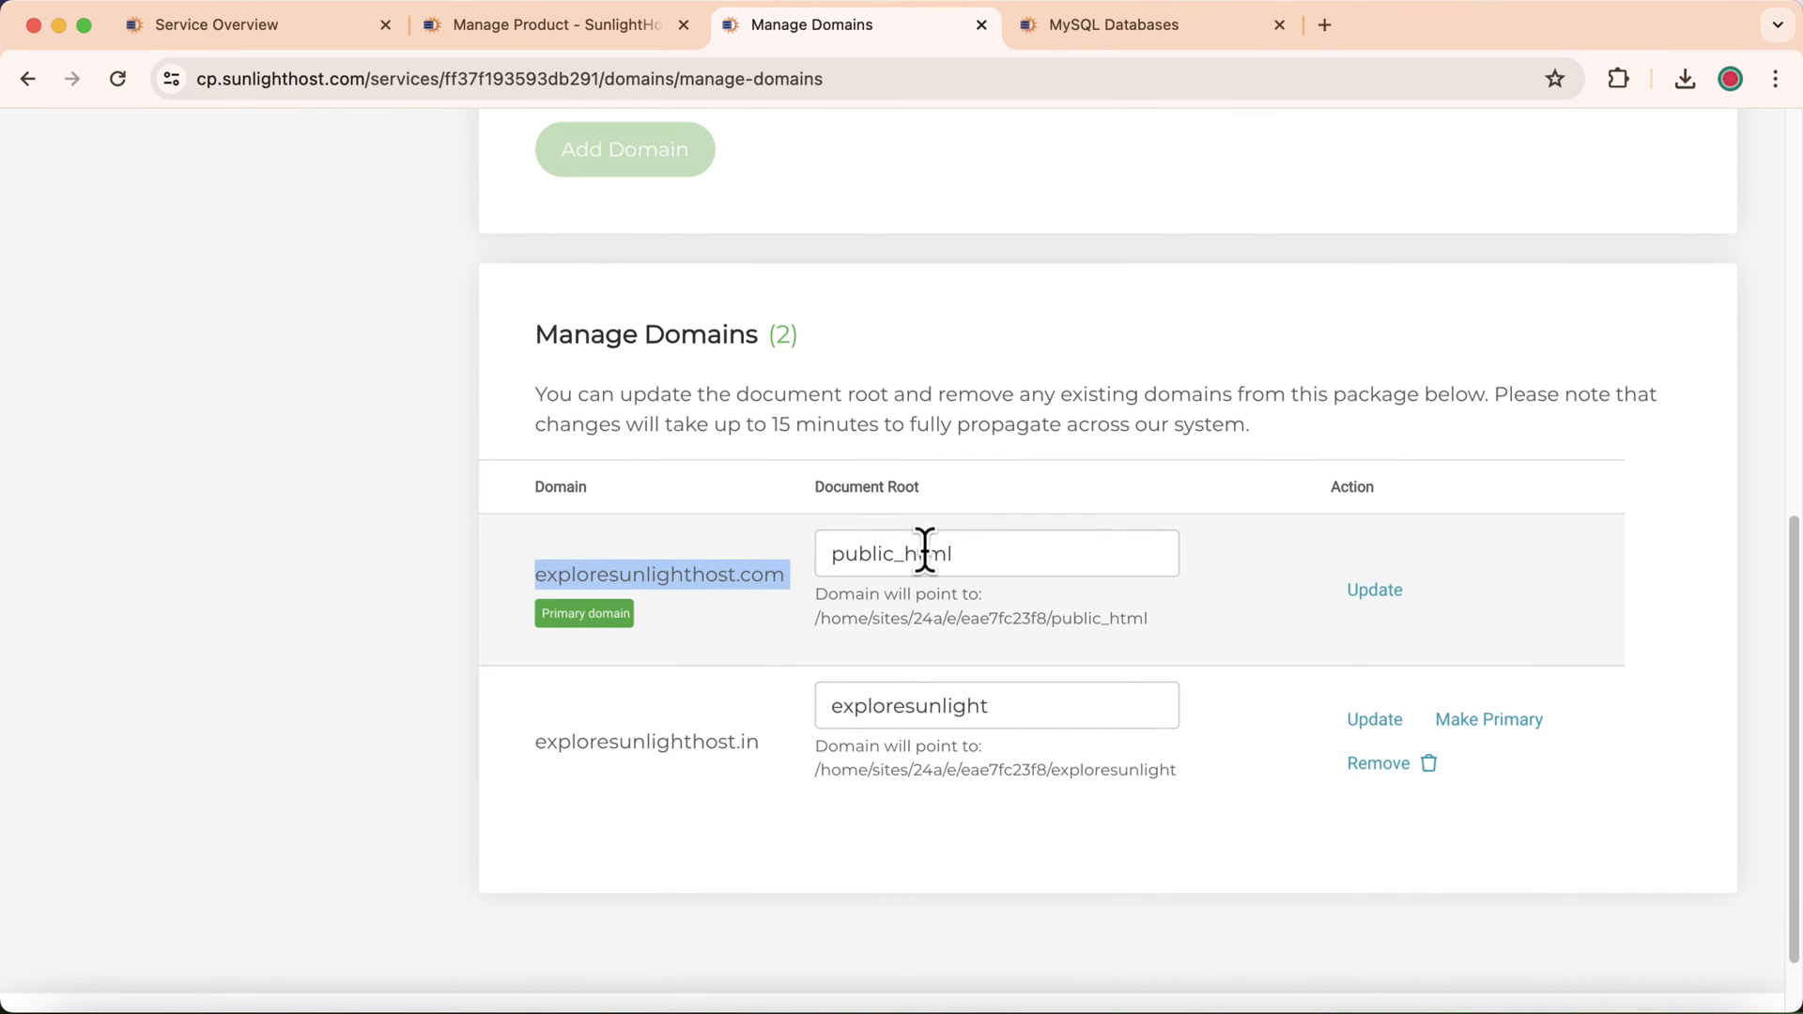
scroll(920, 561, "up", 3)
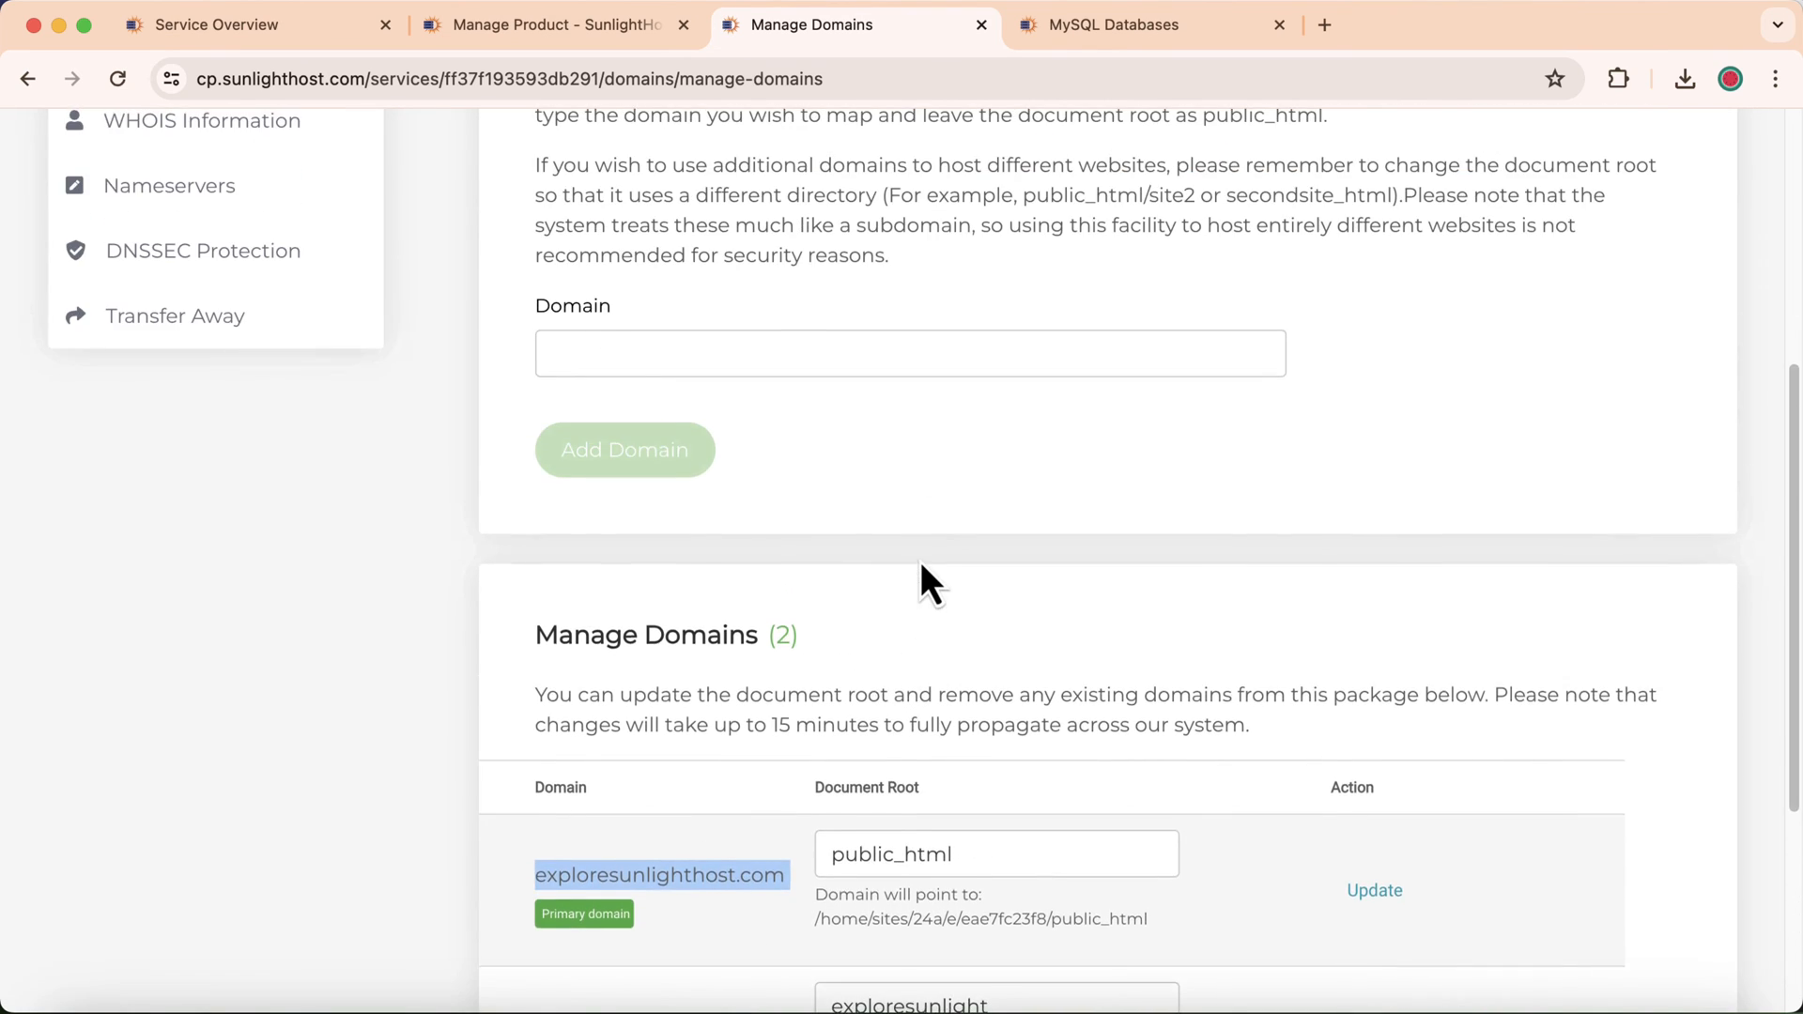
Return to the service overview of exploresunlighthost.com and open its File Manager
scroll(920, 562, "up", 5)
left_click(500, 273)
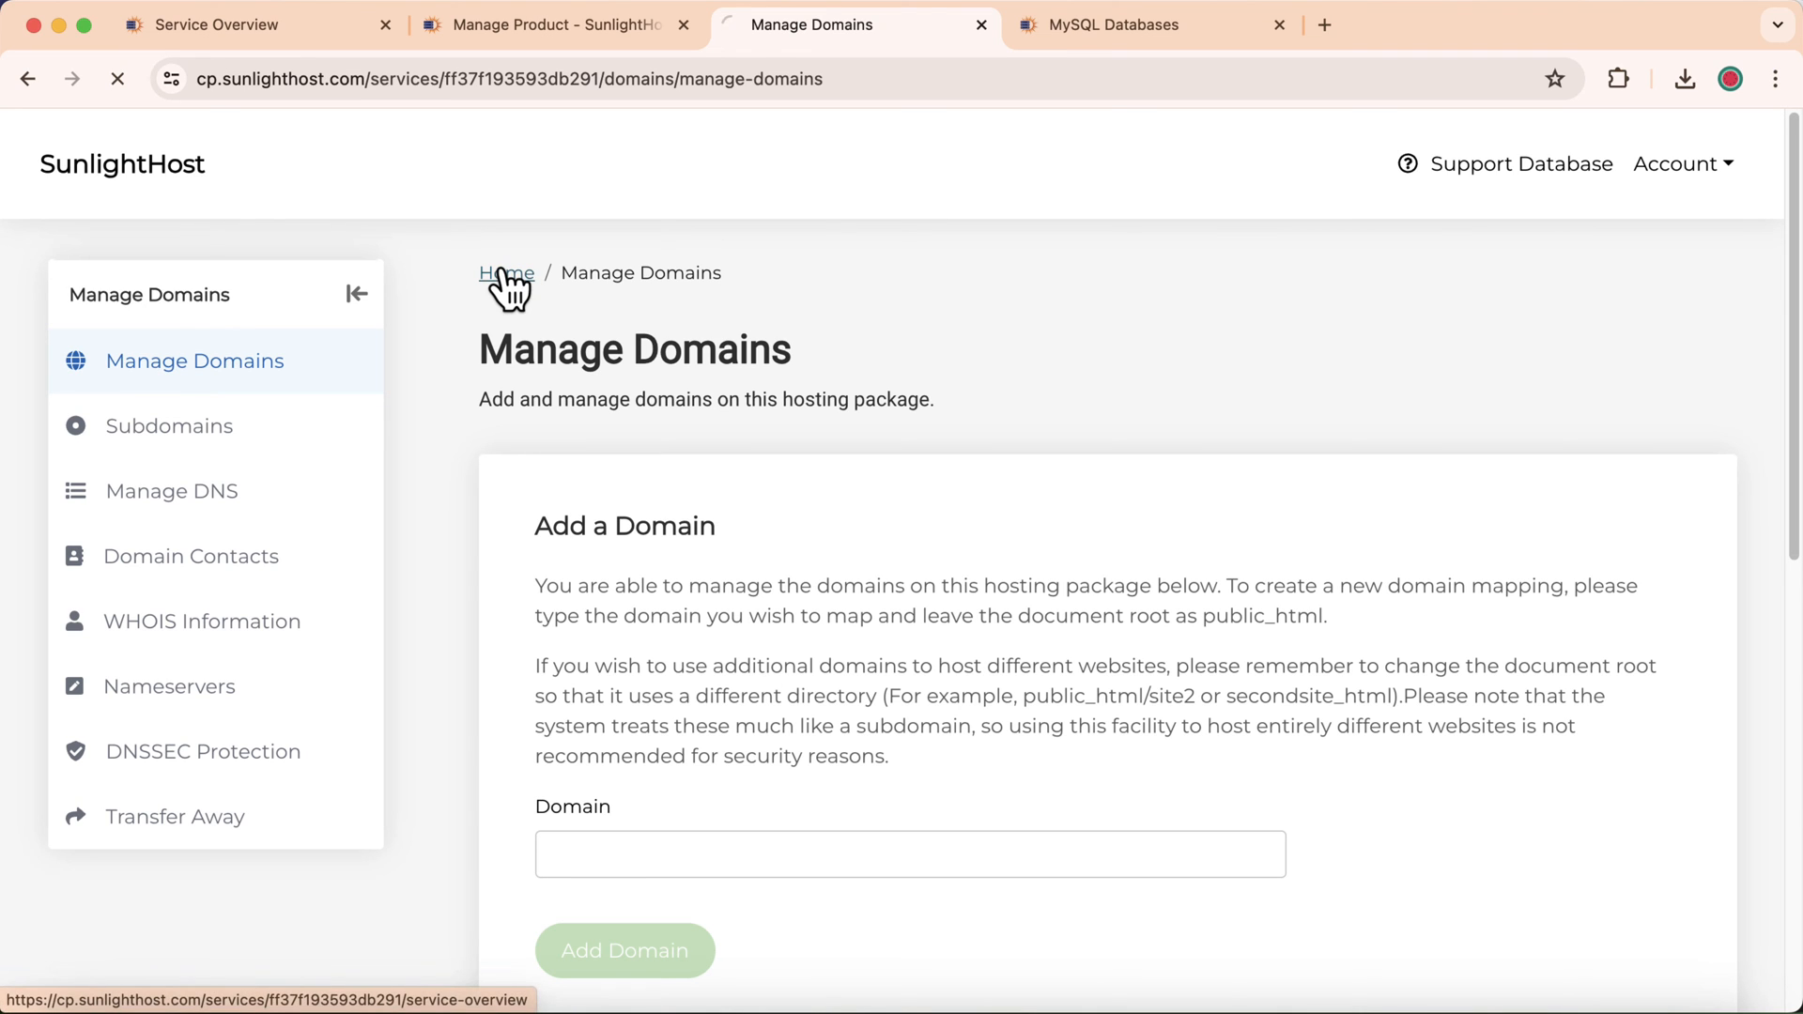
scroll(127, 512, "down", 3)
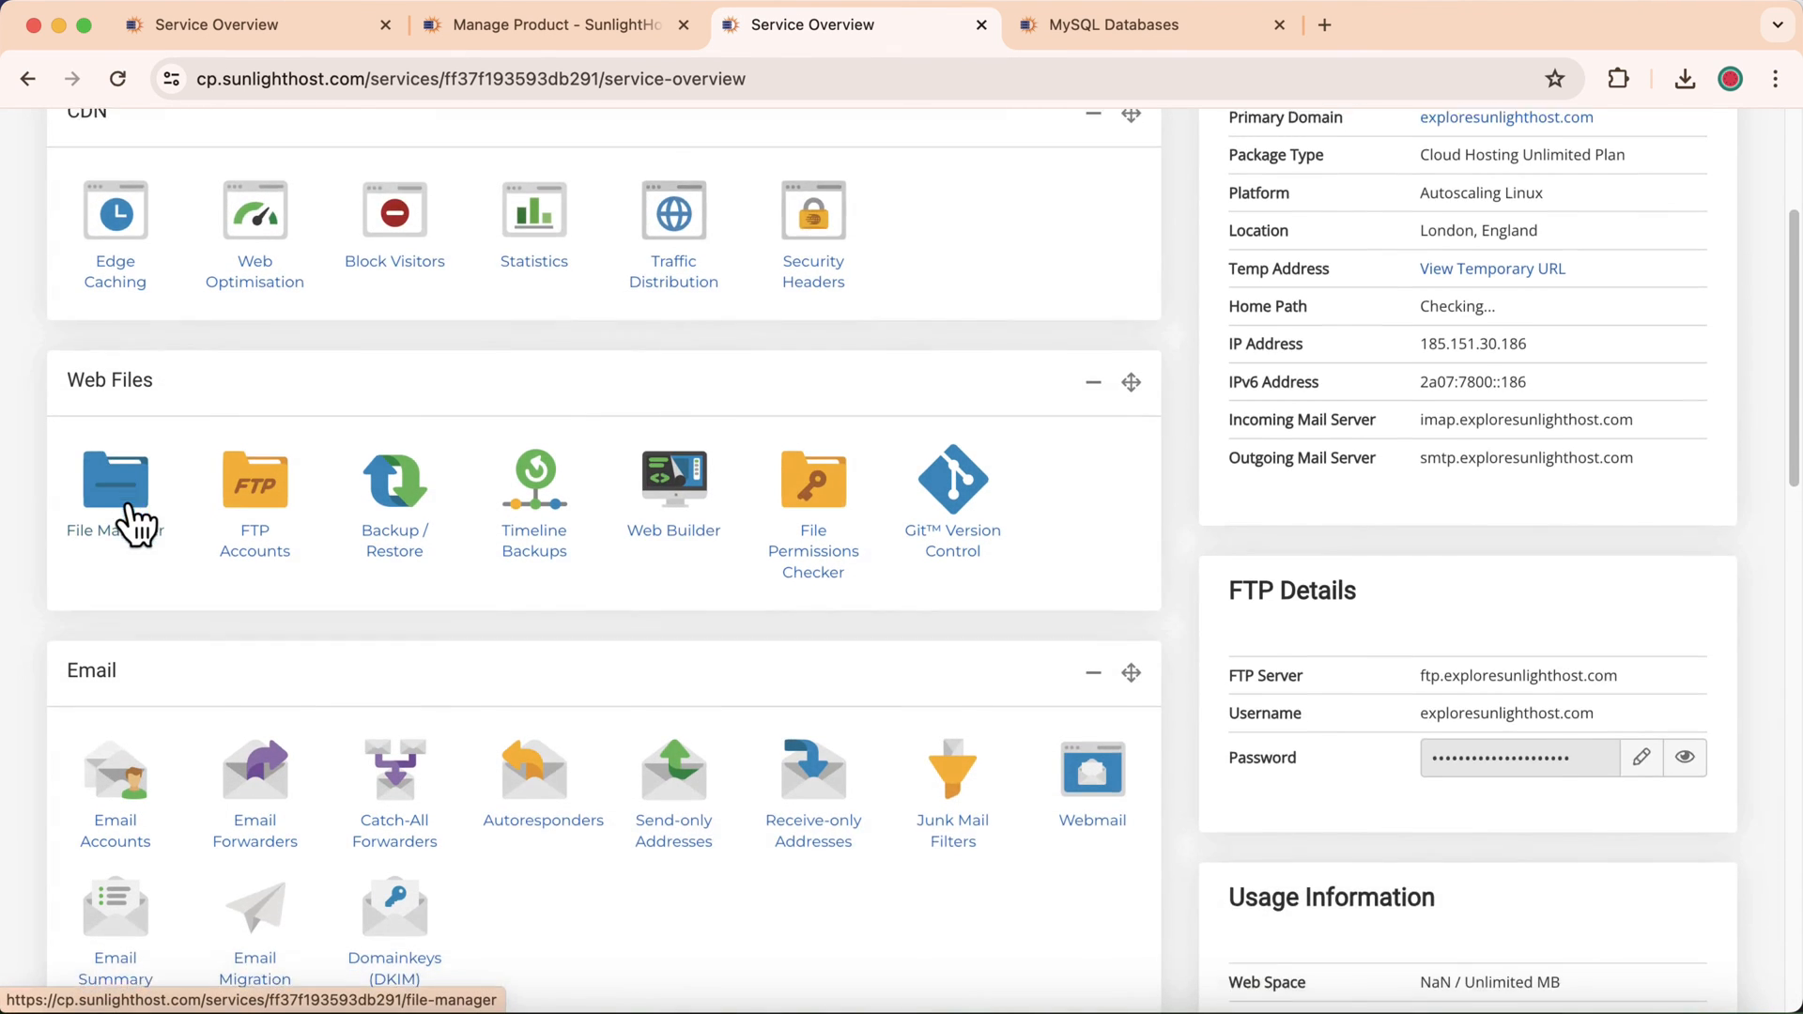
scroll(136, 524, "down", 2)
left_click(120, 366)
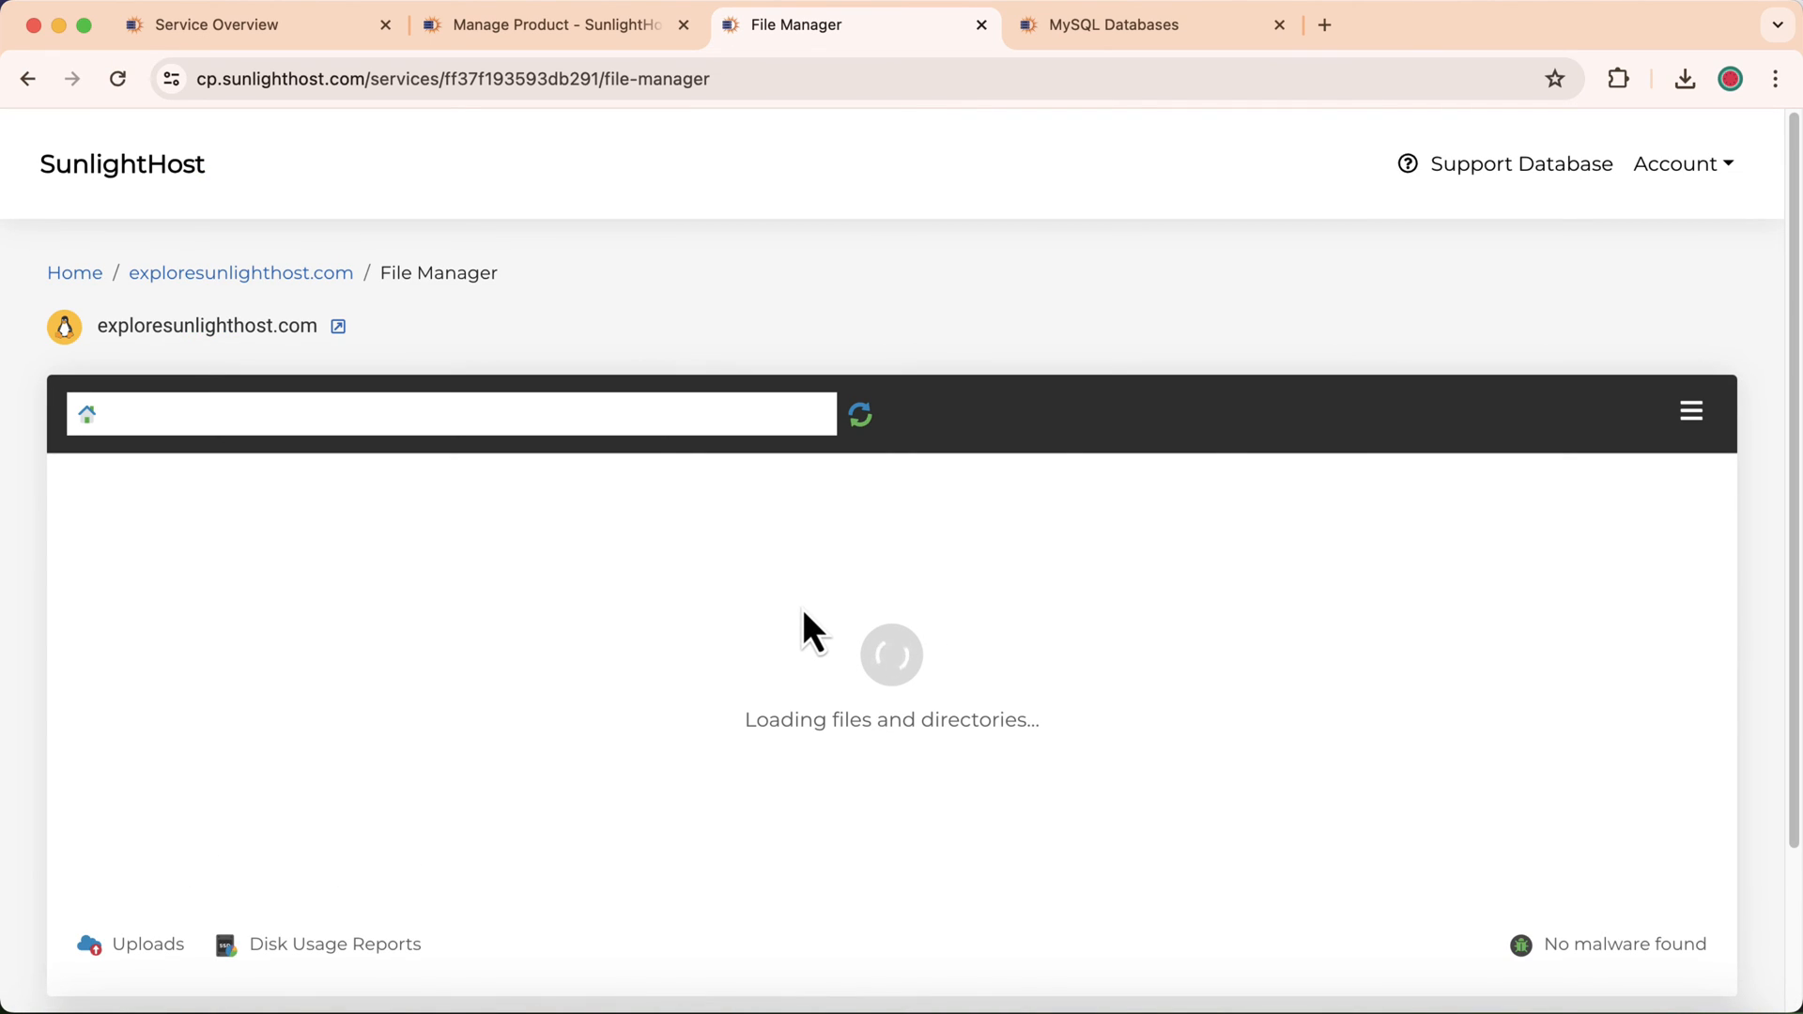
Open wp-config.php from the public_html folder and bring its MySQL settings into view
double_click(318, 601)
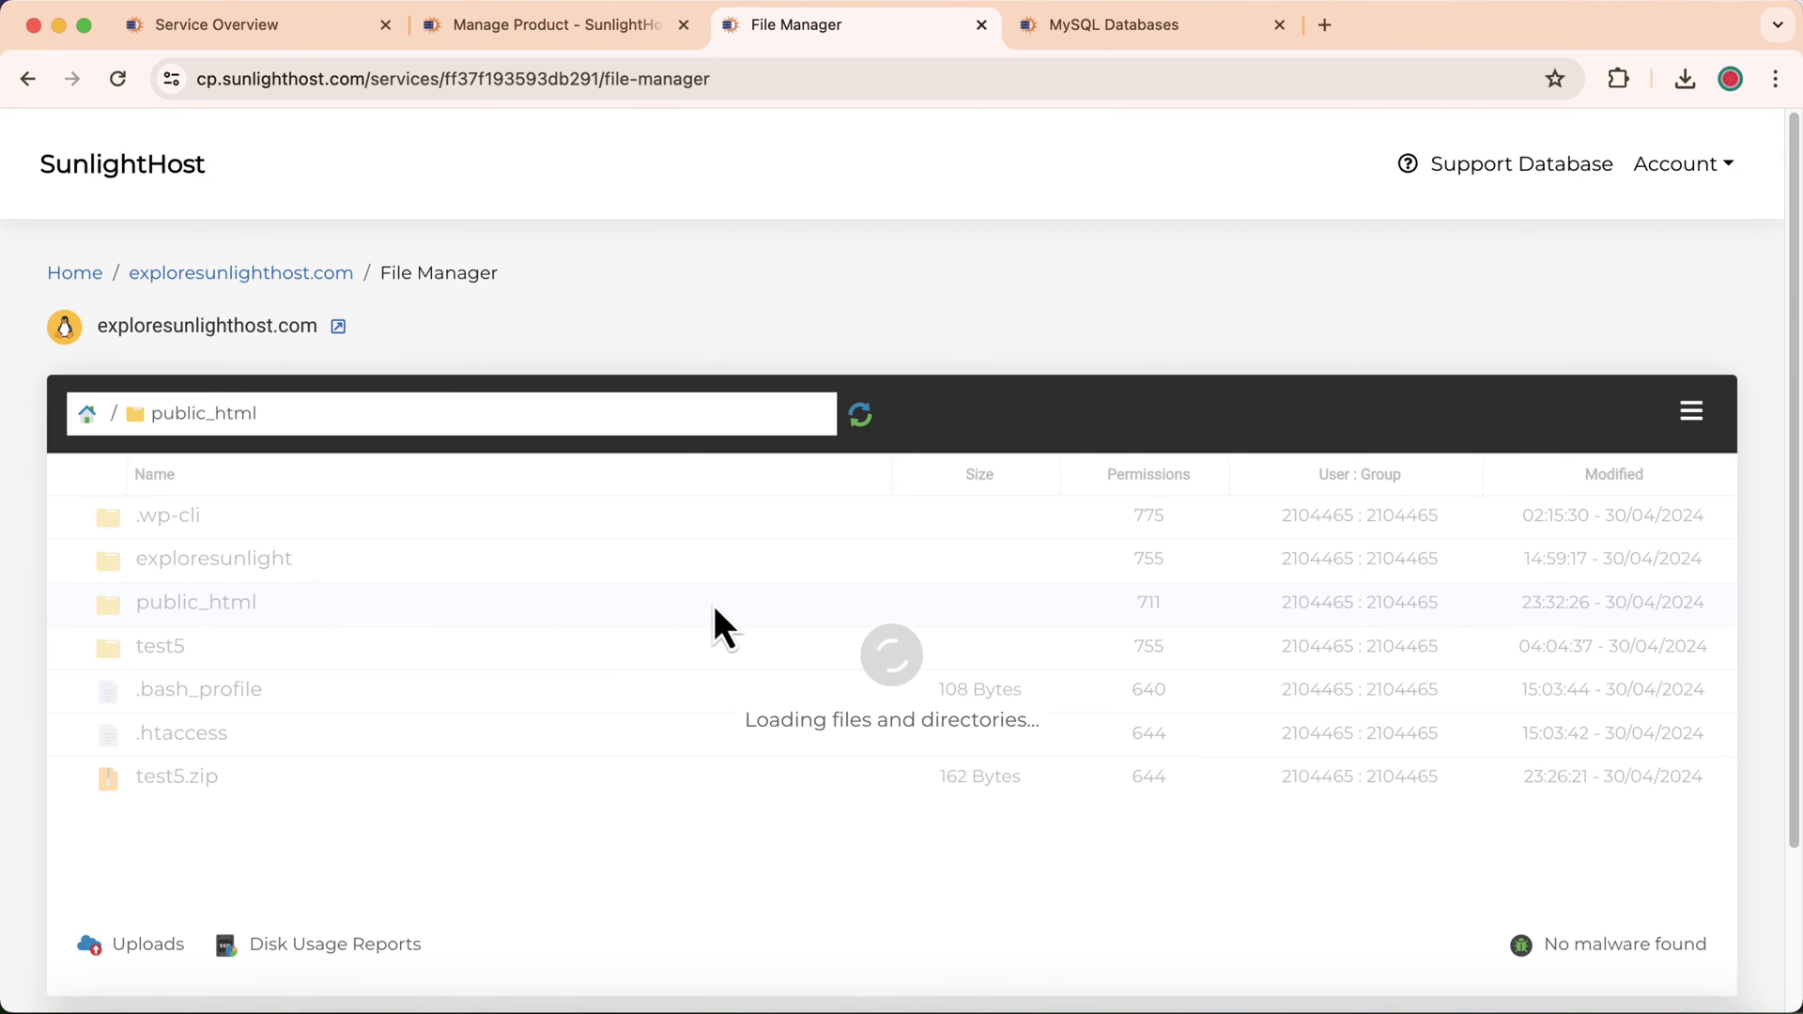
scroll(714, 609, "down", 5)
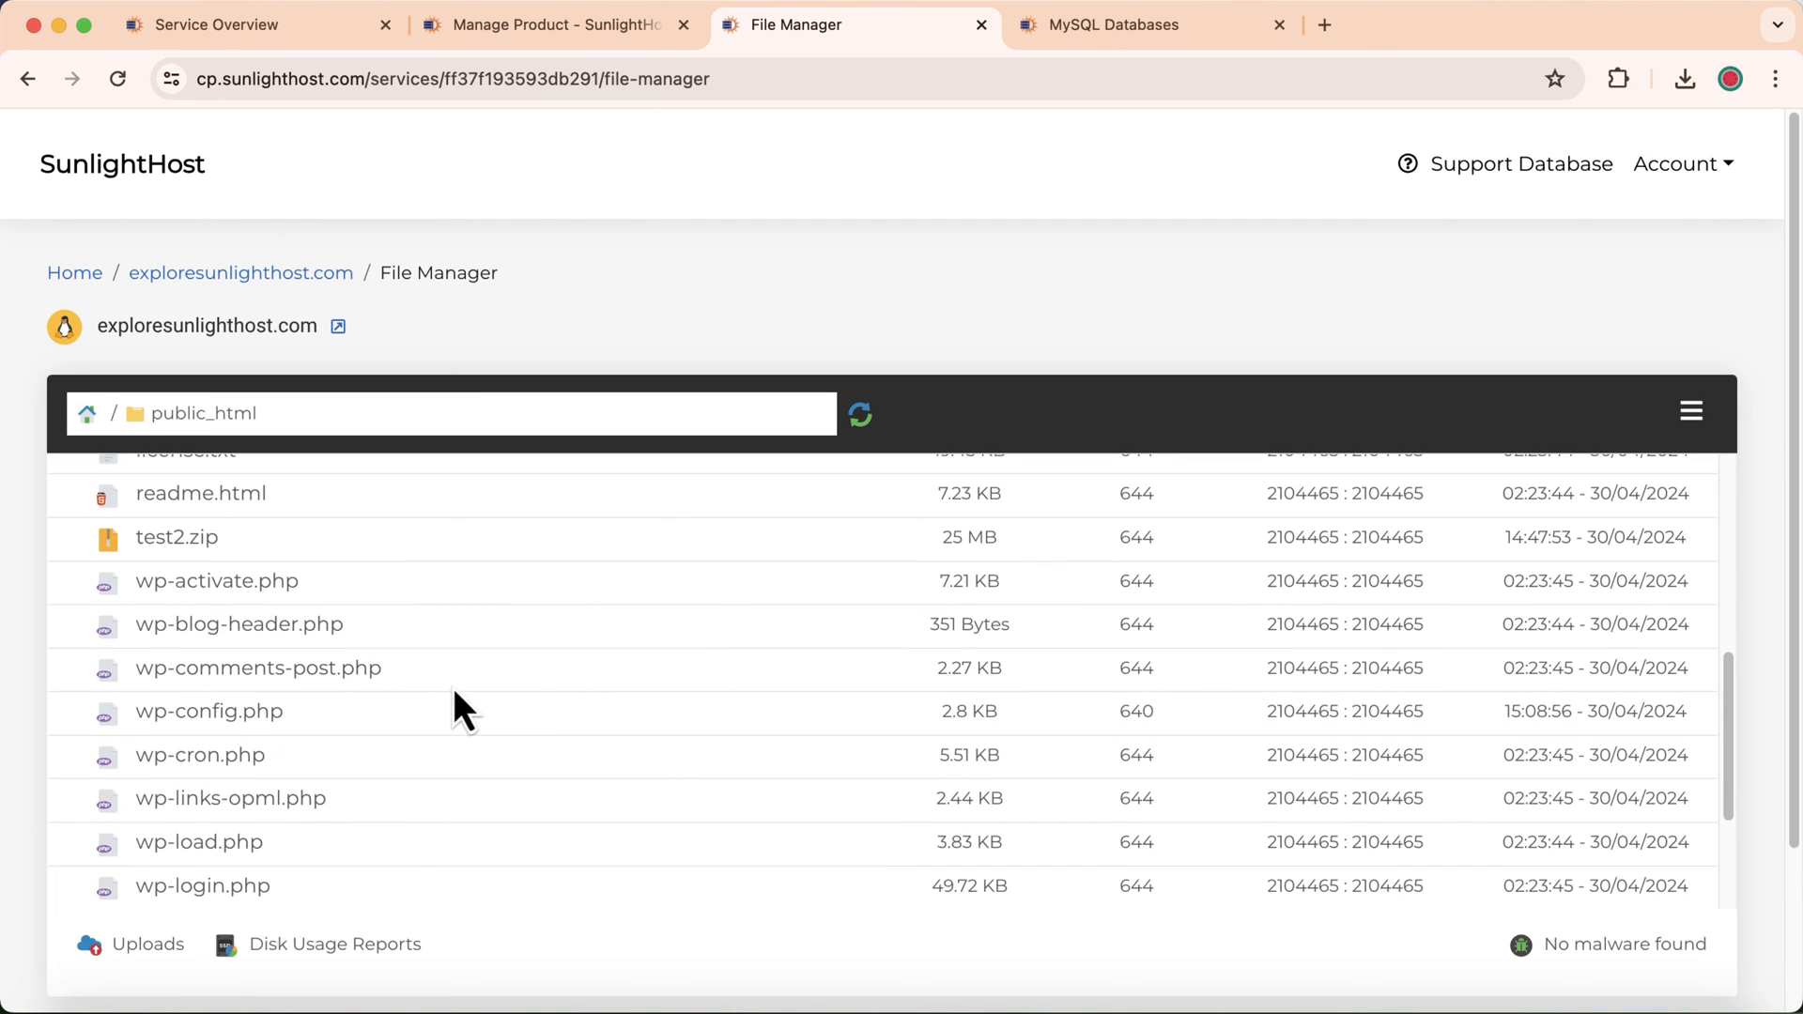
double_click(298, 716)
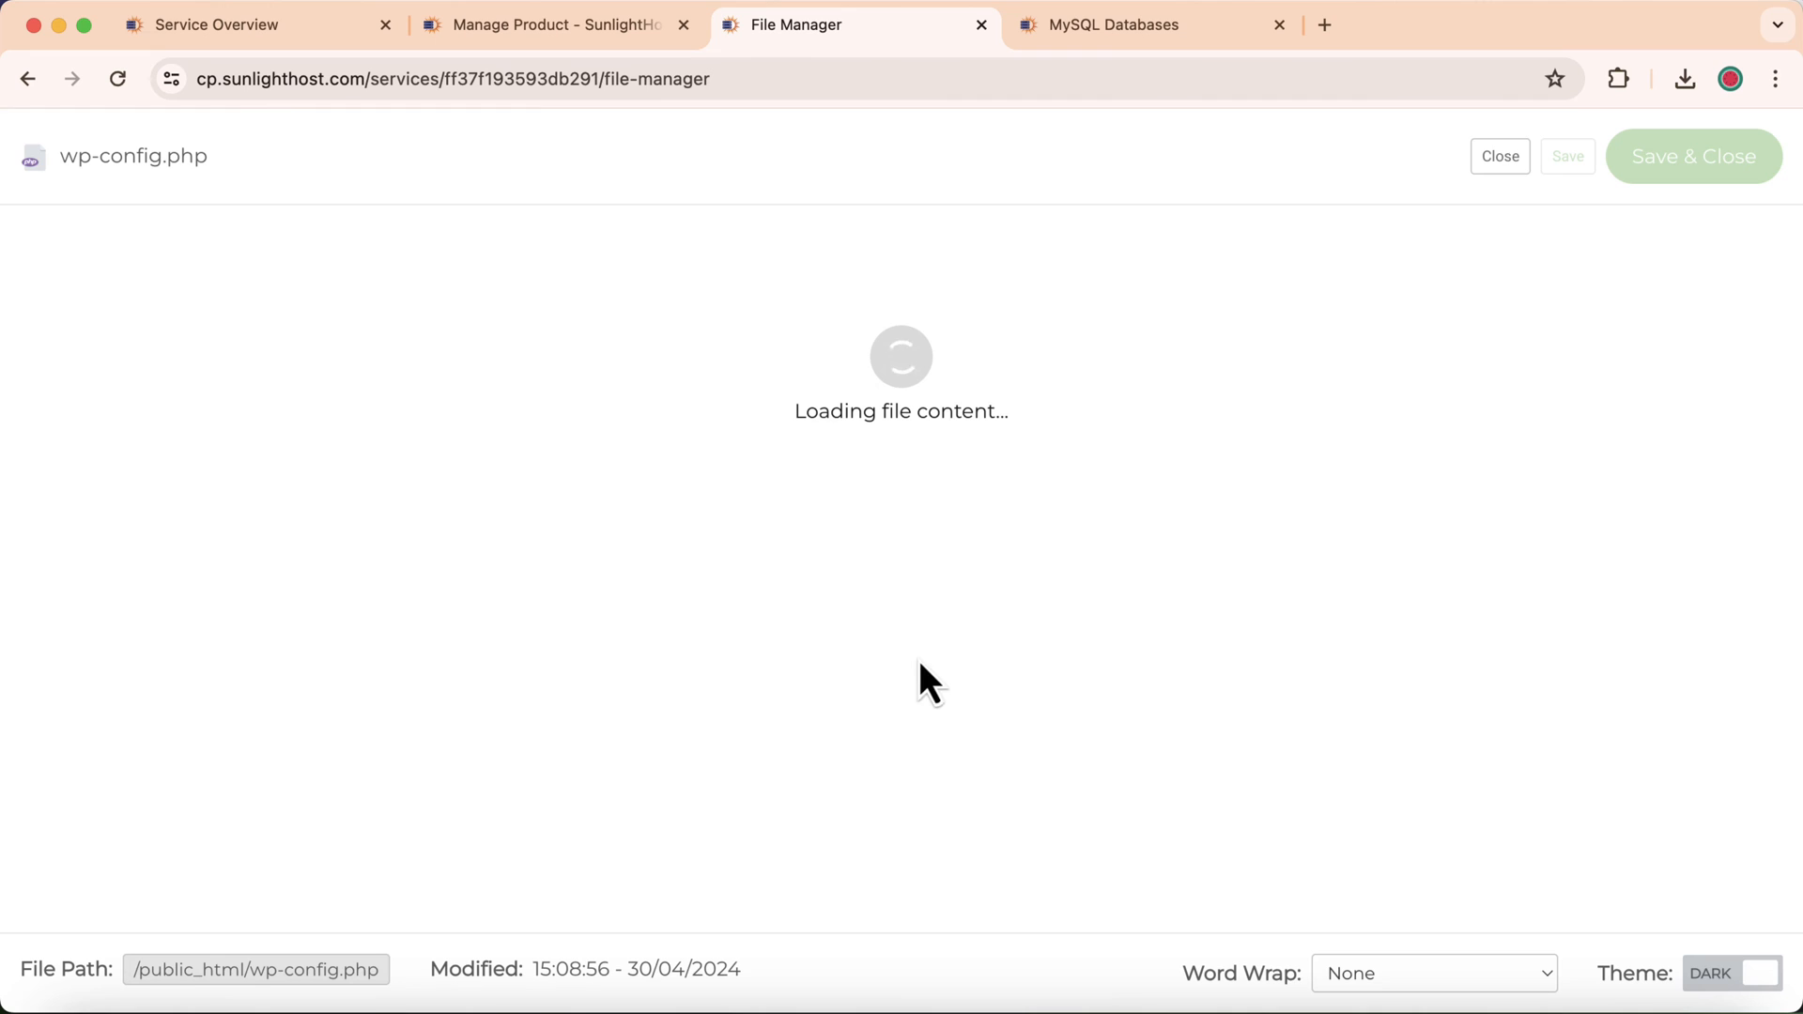
scroll(656, 567, "down", 5)
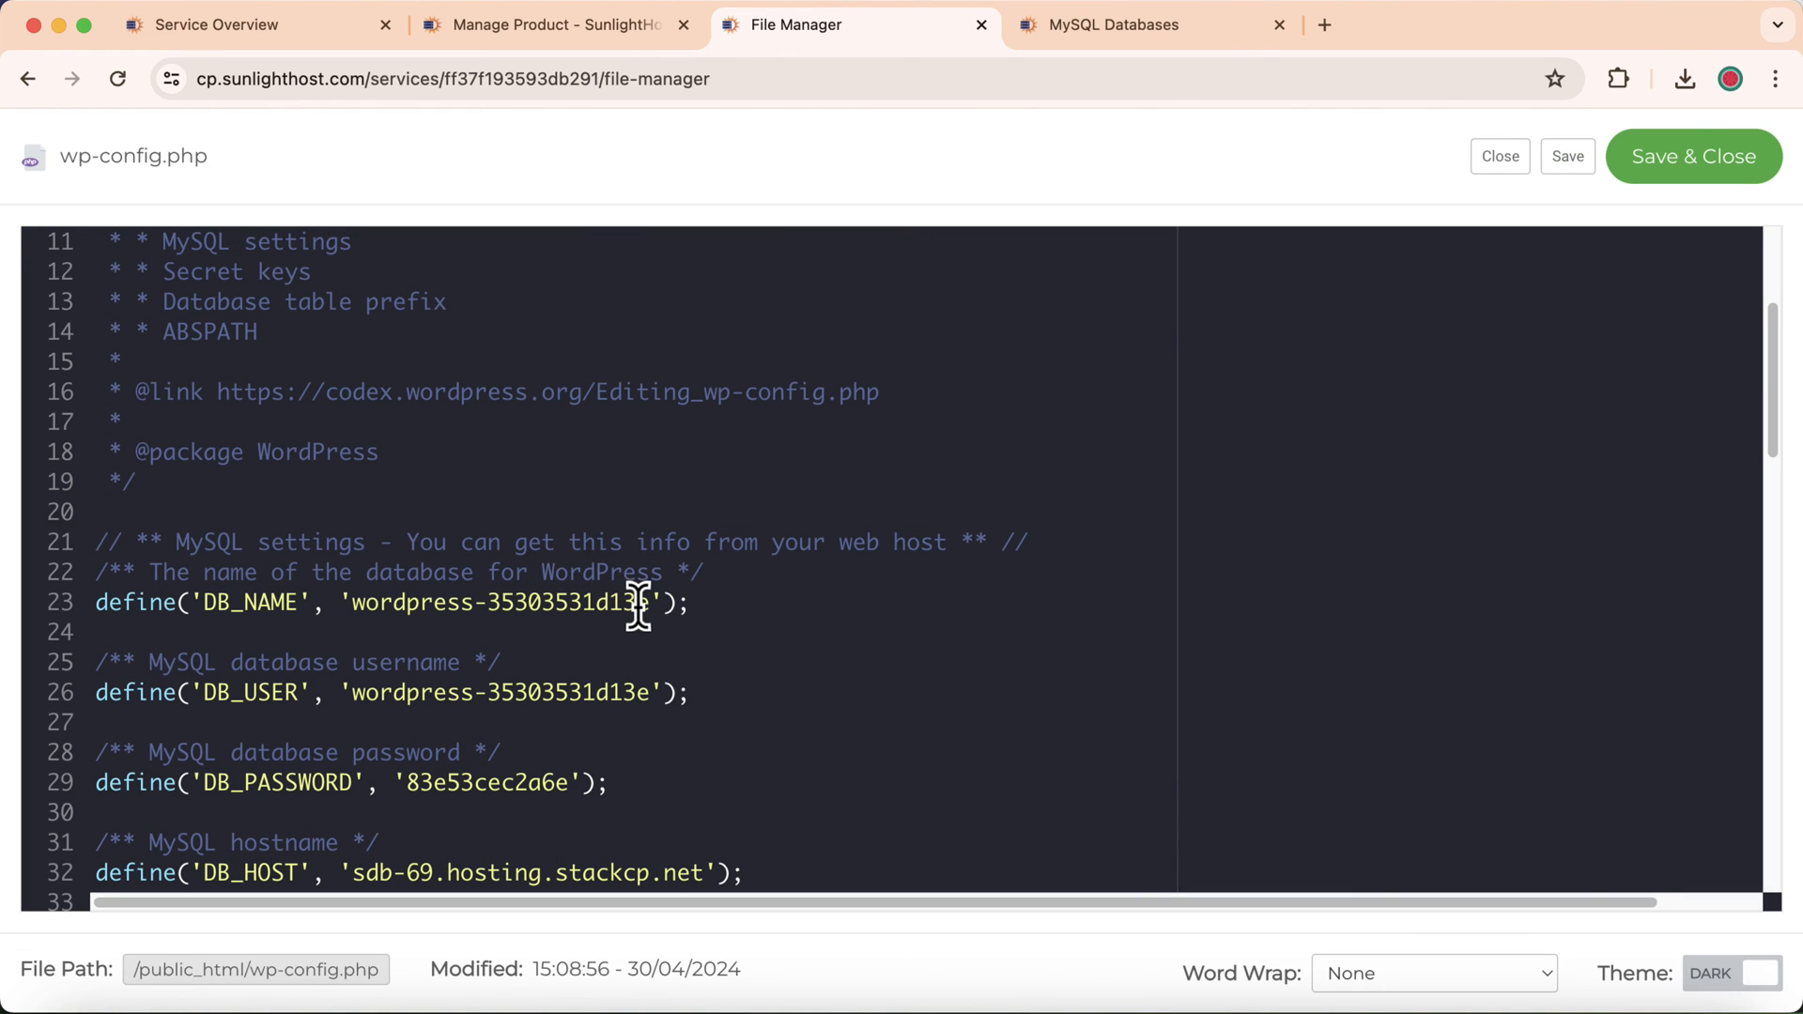
Locate the database wordpress-35303531d13e in the MySQL database list and select the DB_PASSWORD value in wp-config.php
left_click(1142, 37)
left_click(888, 485)
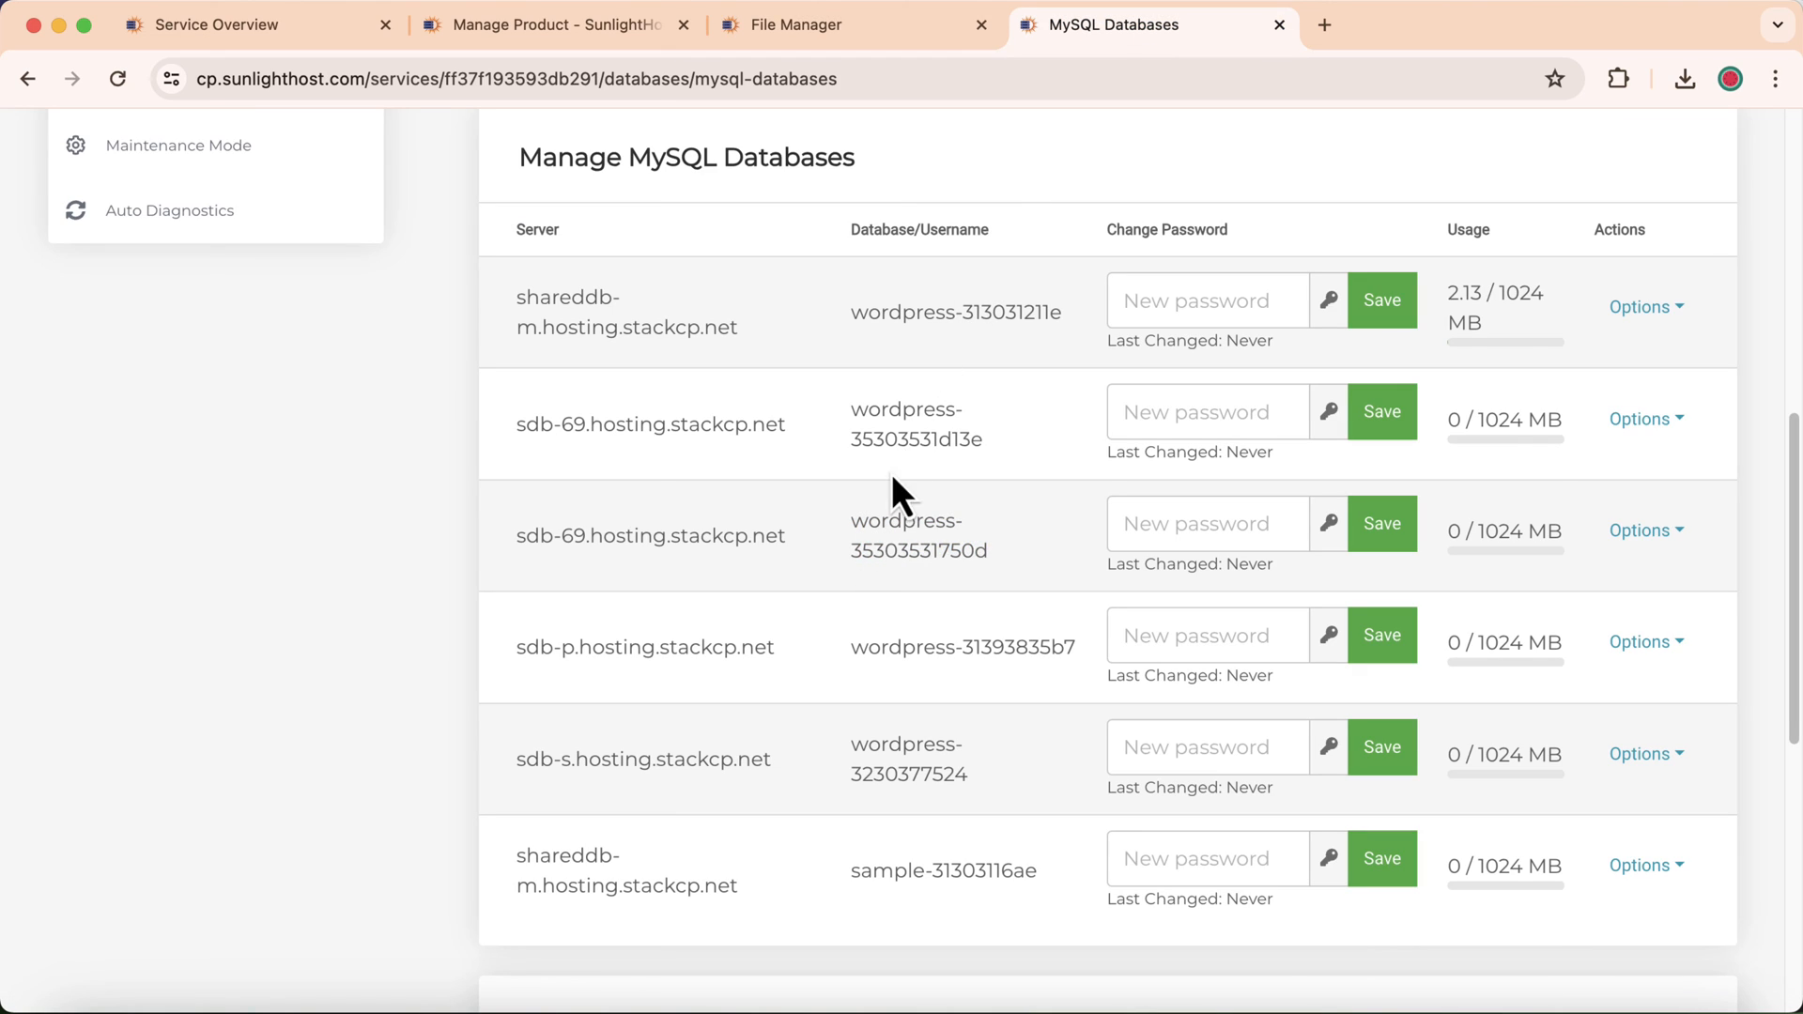
left_click_drag(848, 405, 1003, 464)
left_click(1003, 467)
left_click(829, 37)
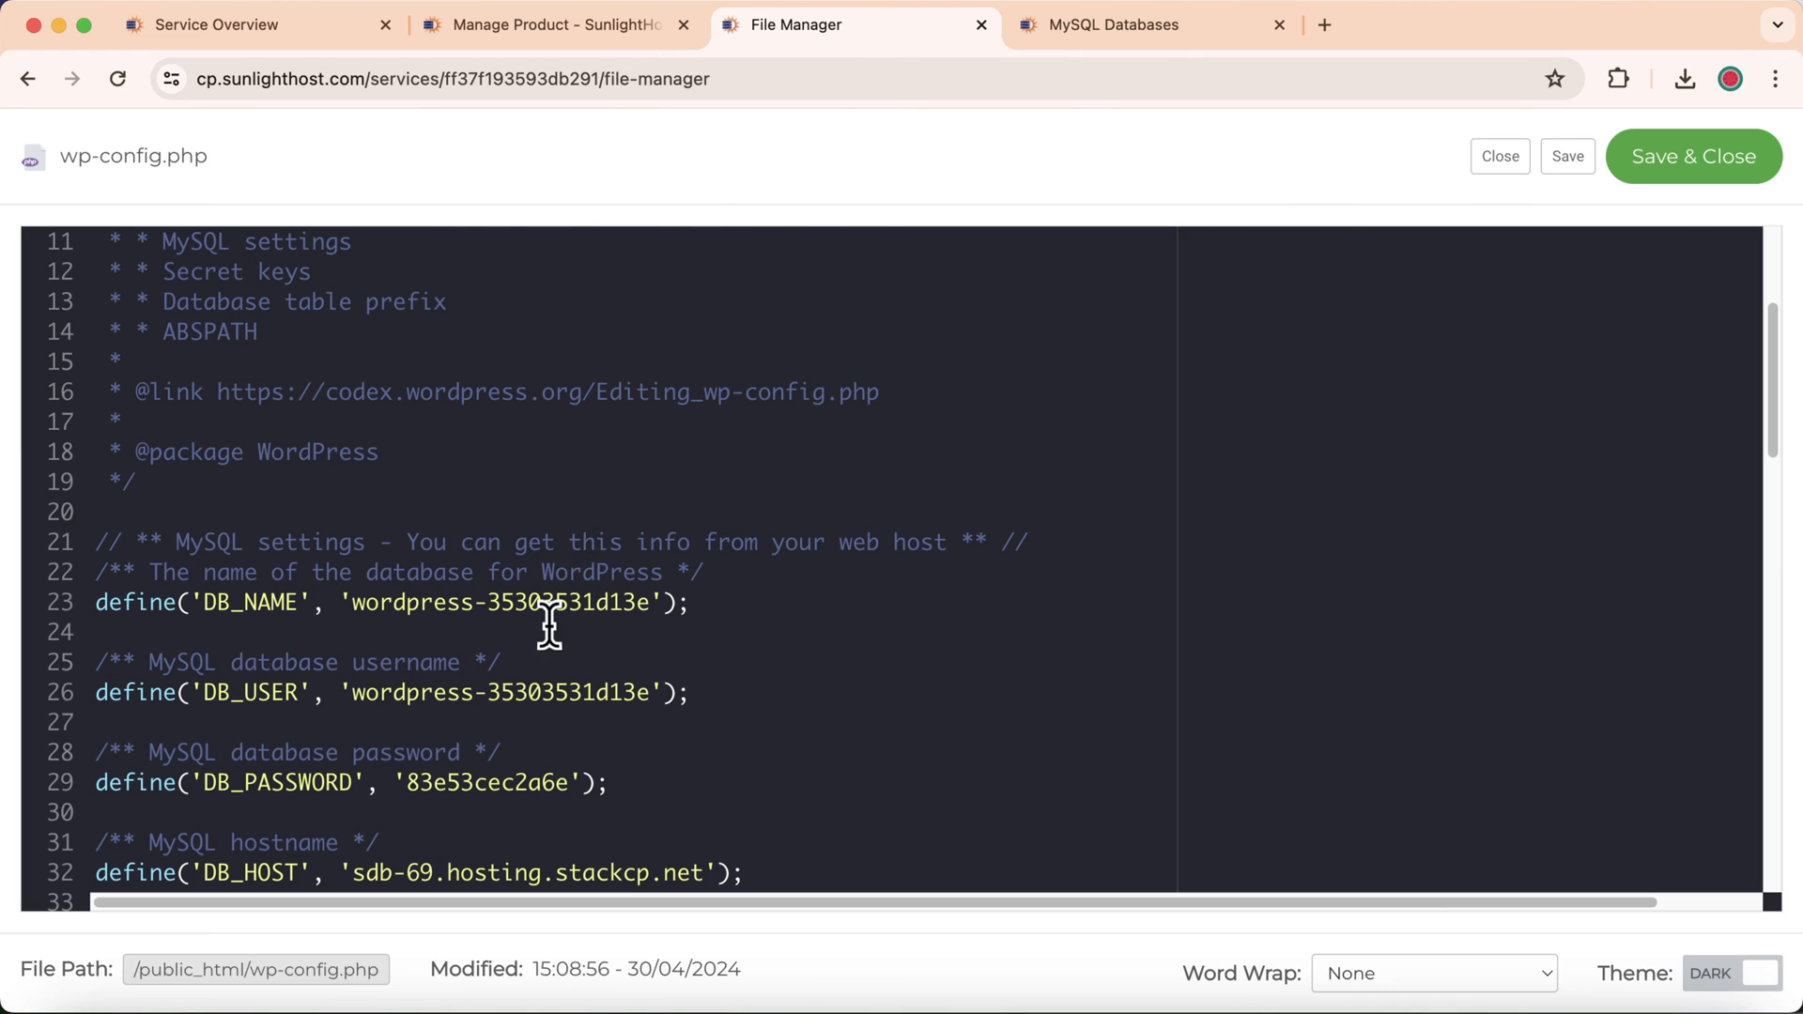
left_click_drag(407, 692, 568, 692)
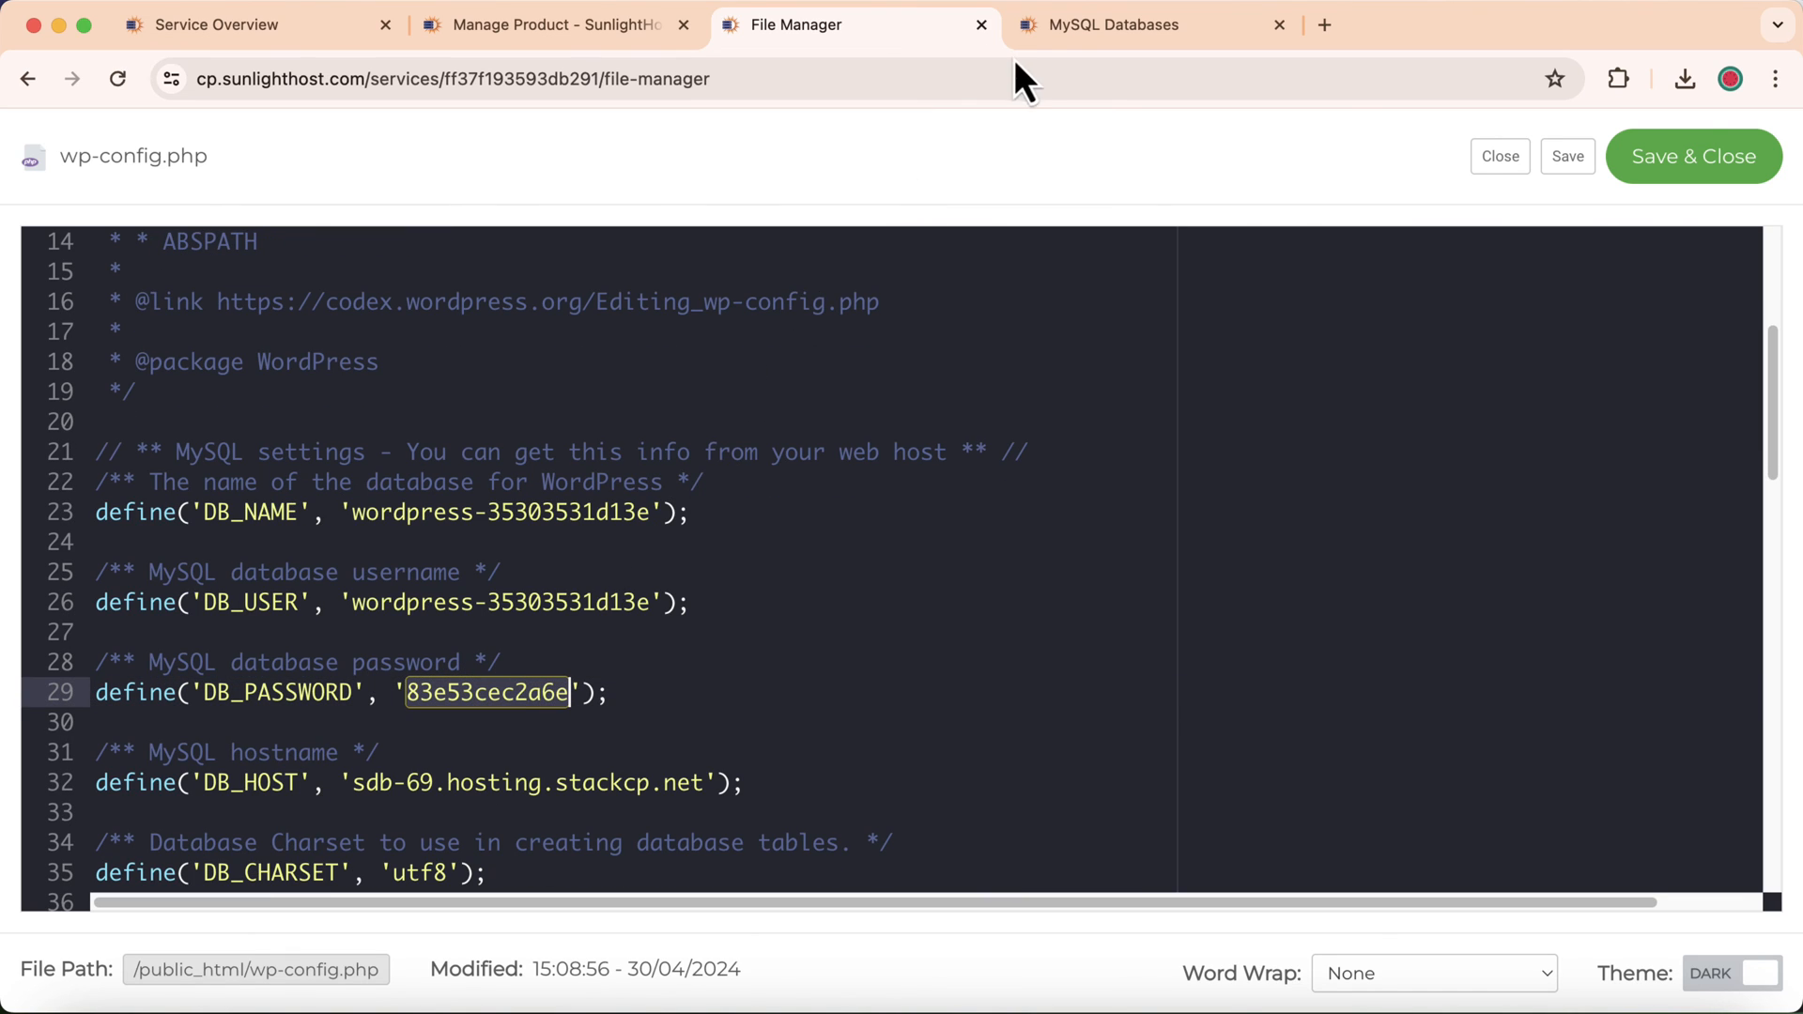
Generate a new password for the database wordpress-35303531d13e, copy it and save the password change
left_click(1066, 34)
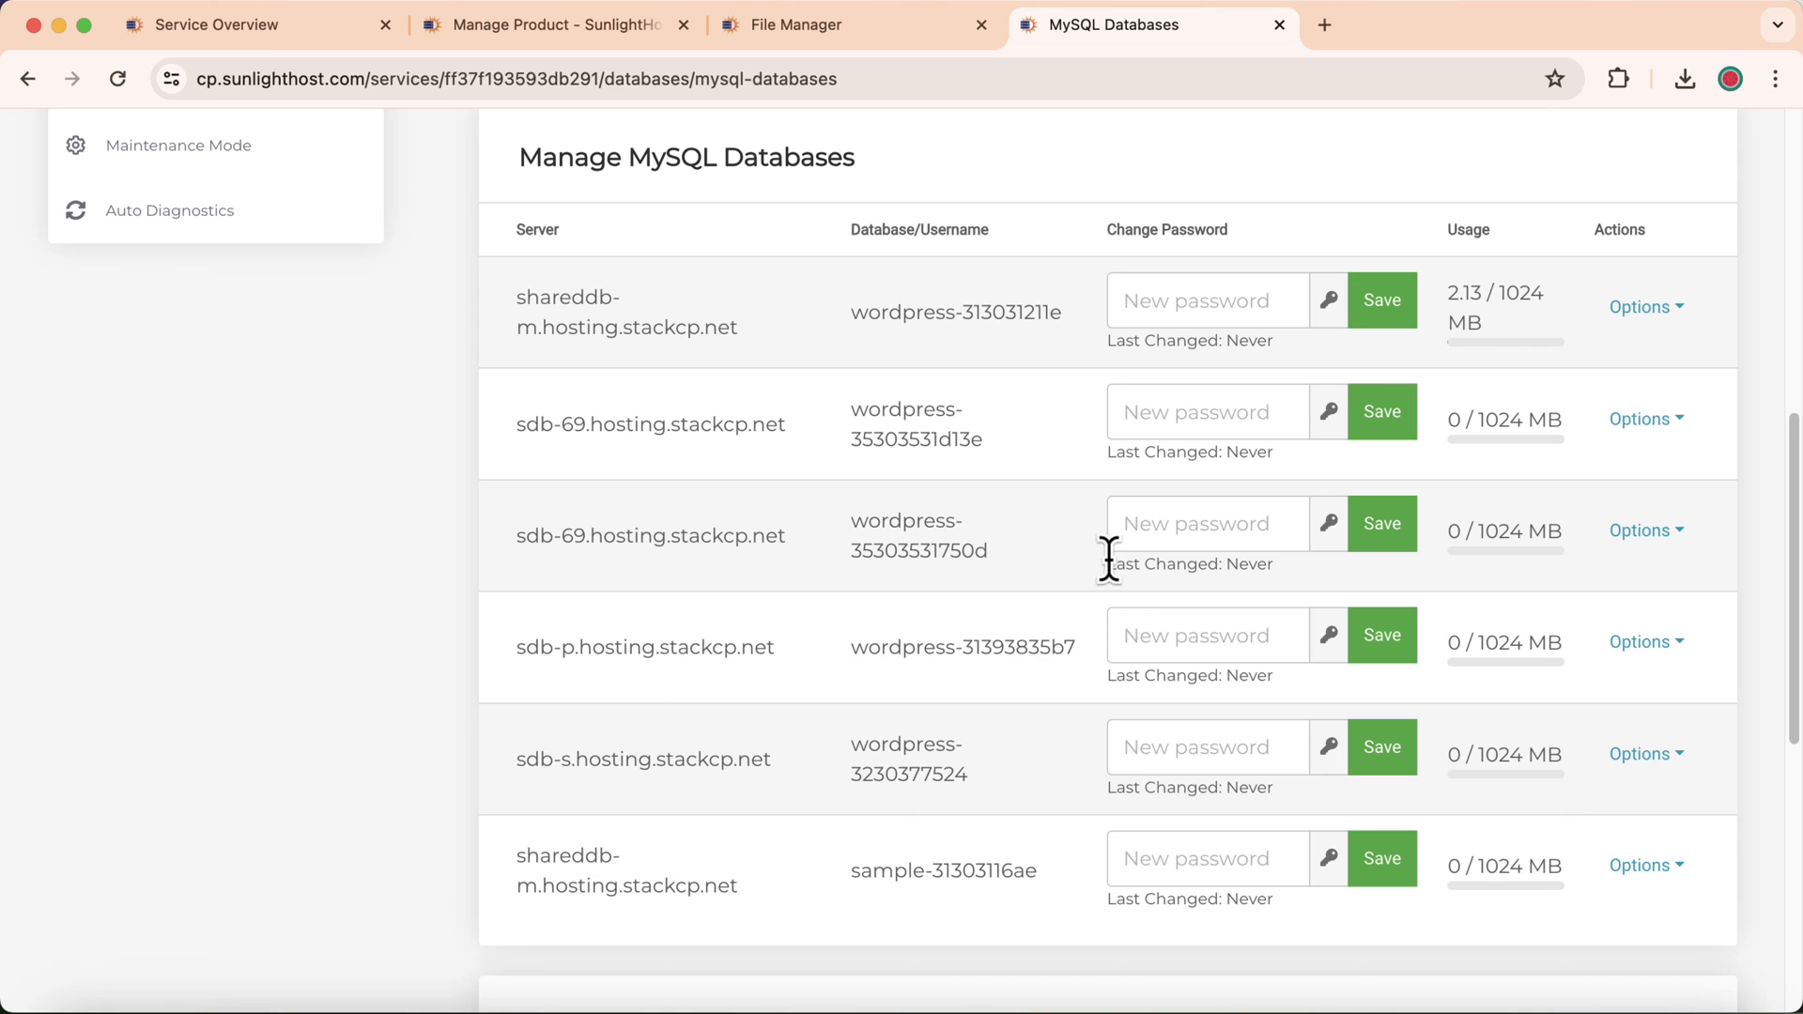
left_click(1155, 430)
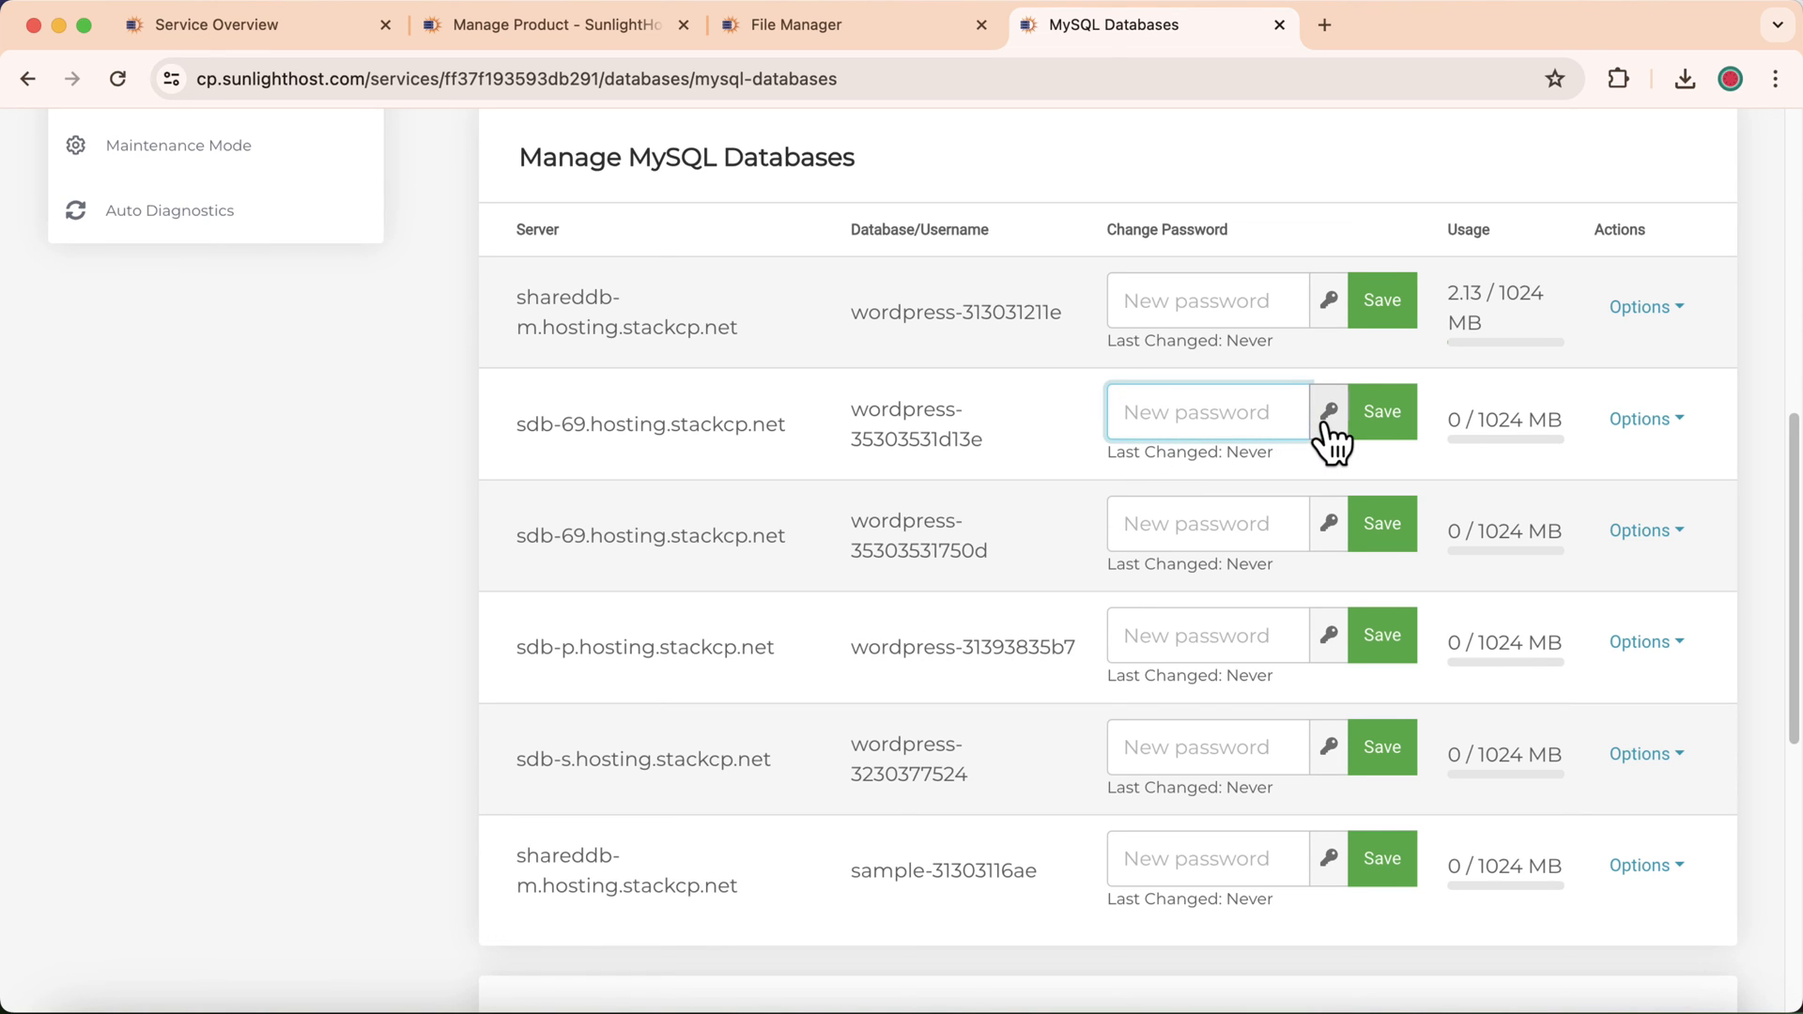
left_click(1328, 415)
left_click_drag(1114, 411, 1287, 409)
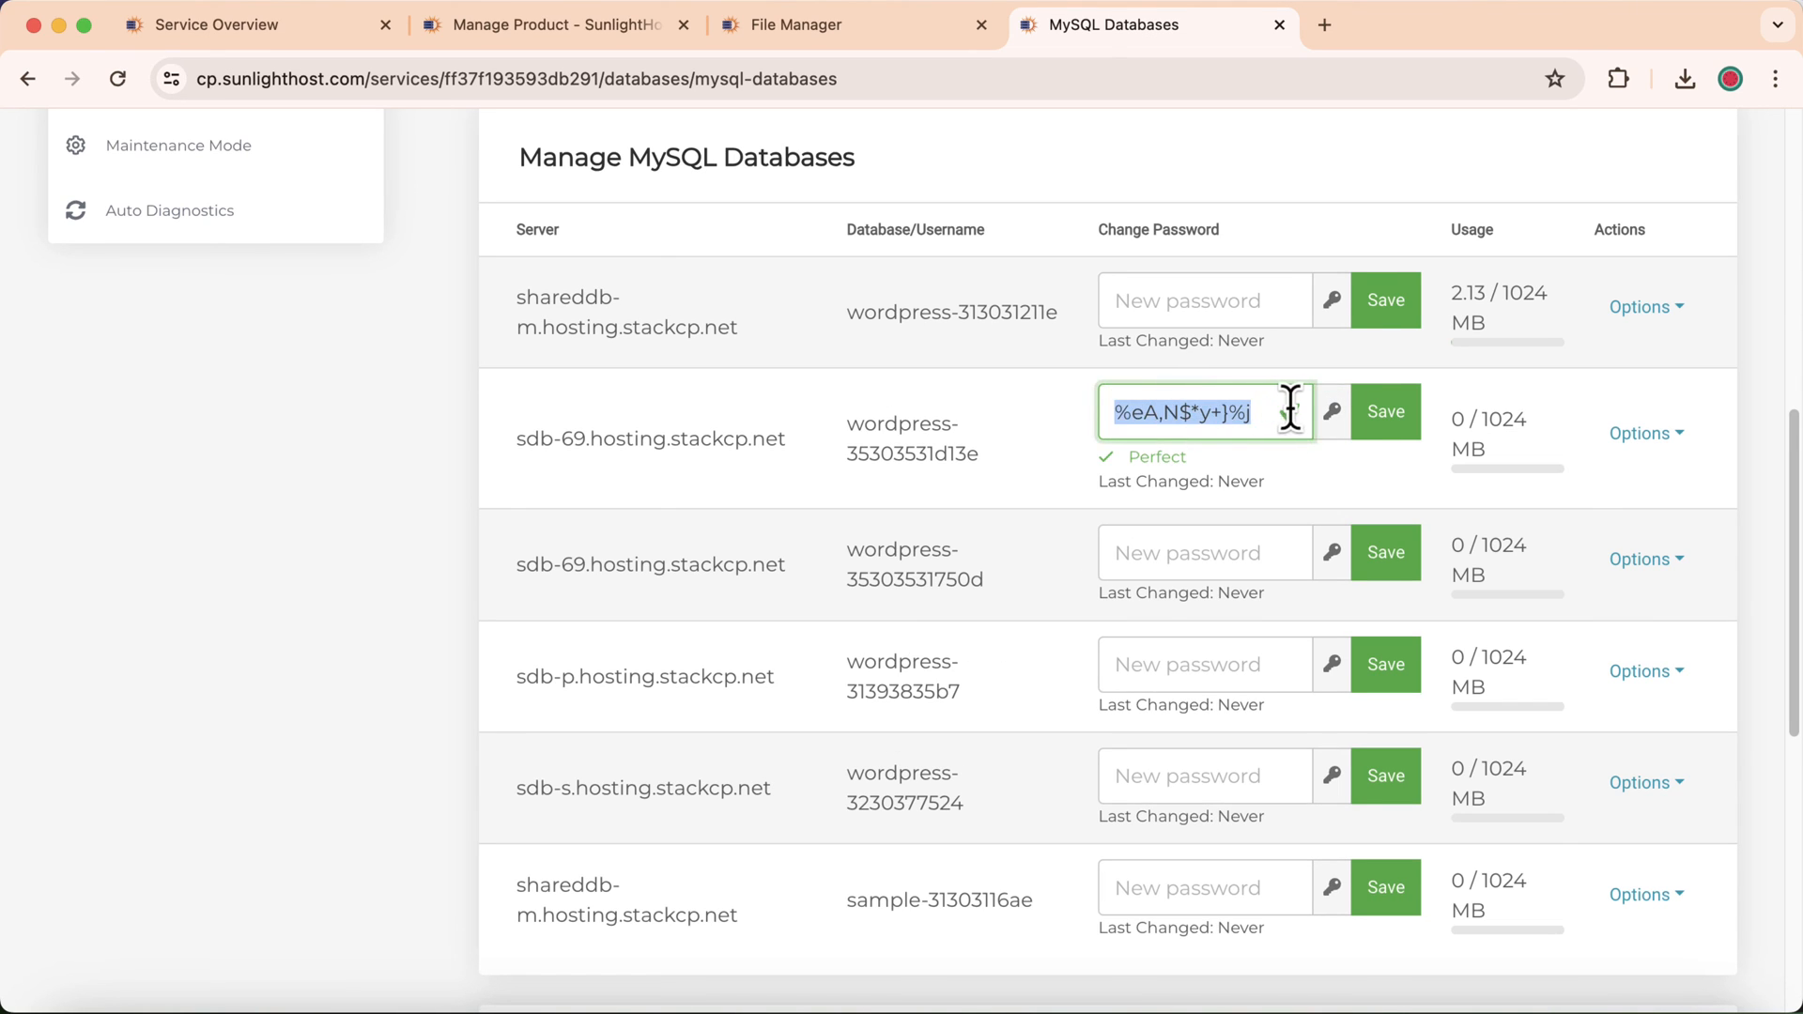
right_click(1183, 413)
left_click(1249, 567)
left_click(1388, 430)
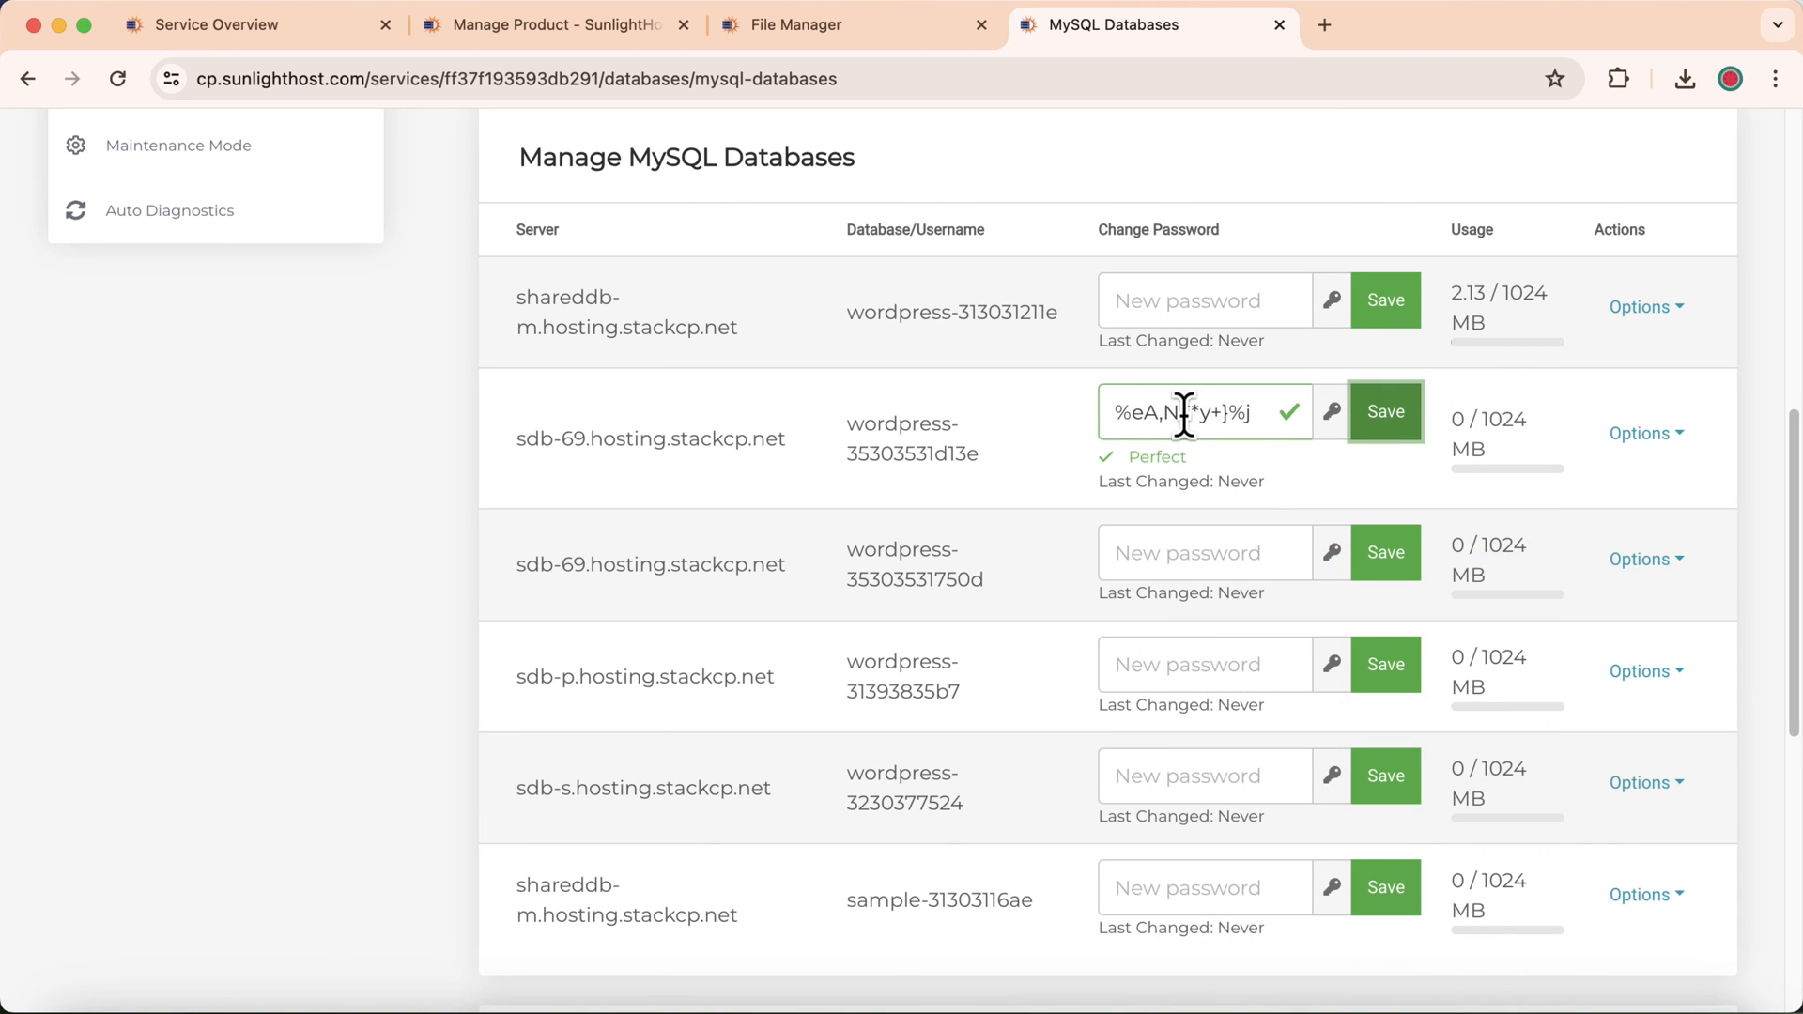
Load exploresunlighthost.com in a new browser tab to test the site's database connection
left_click(909, 24)
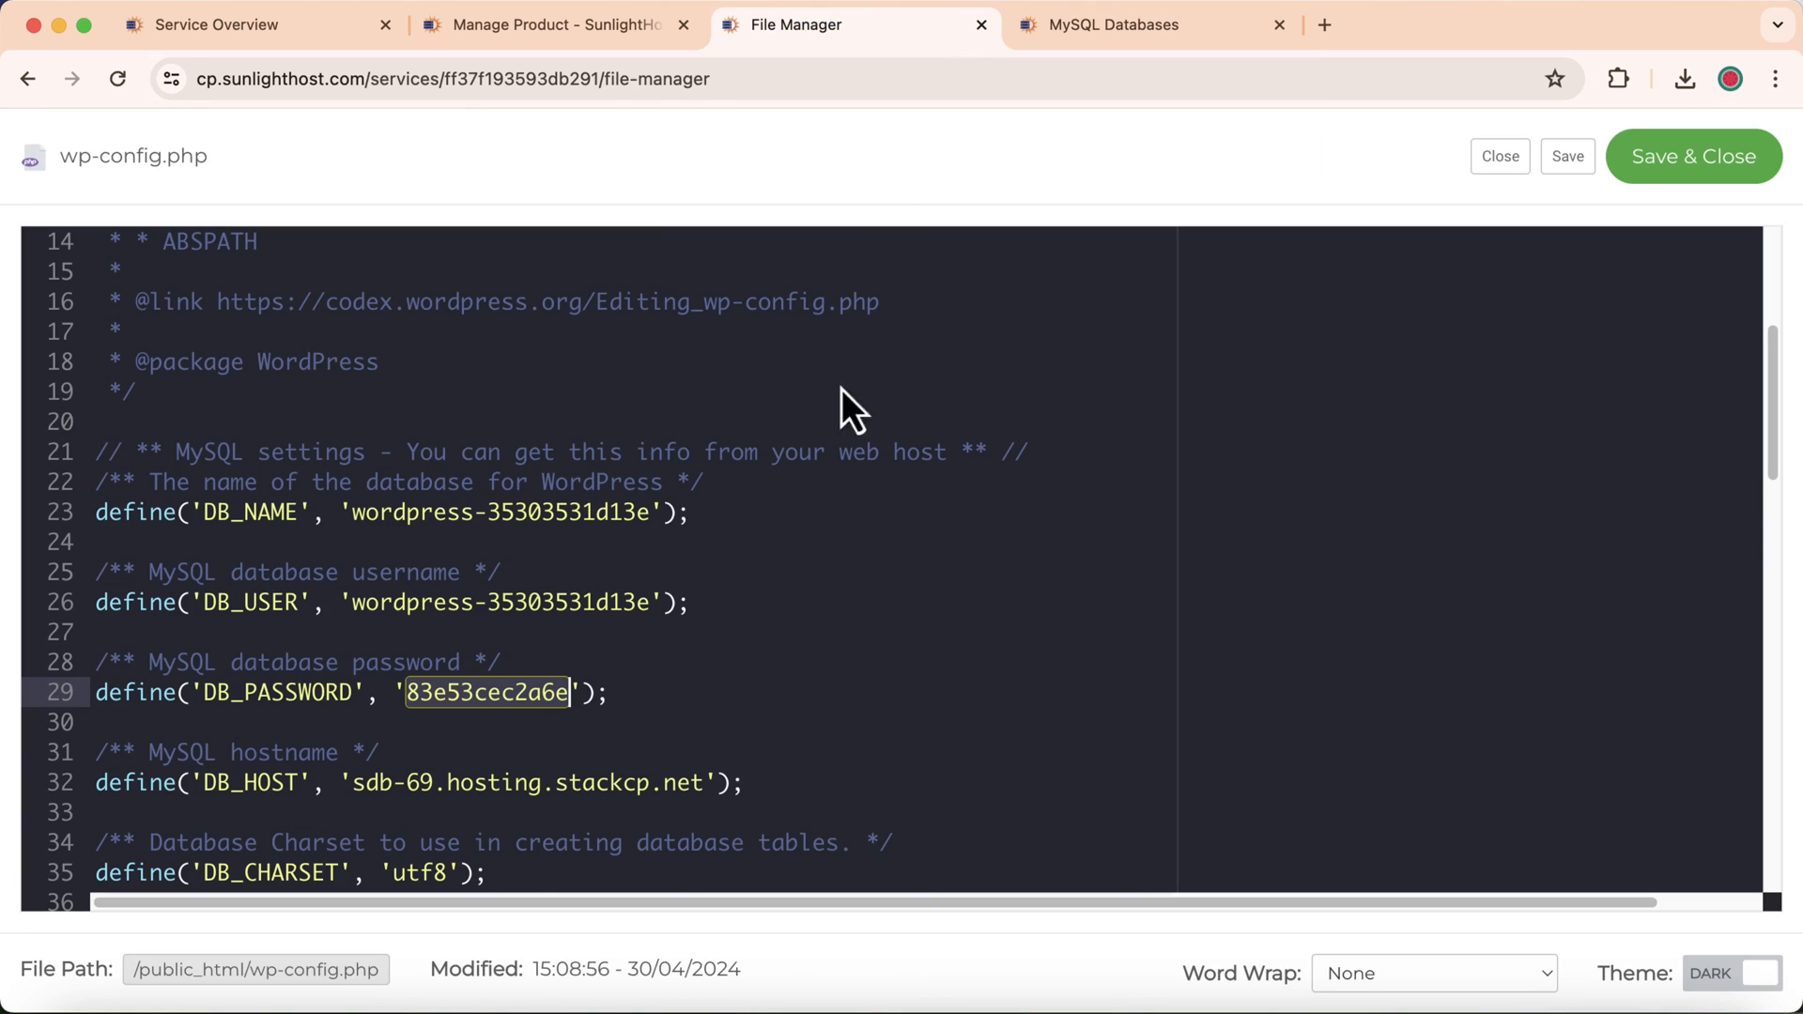
left_click(1324, 26)
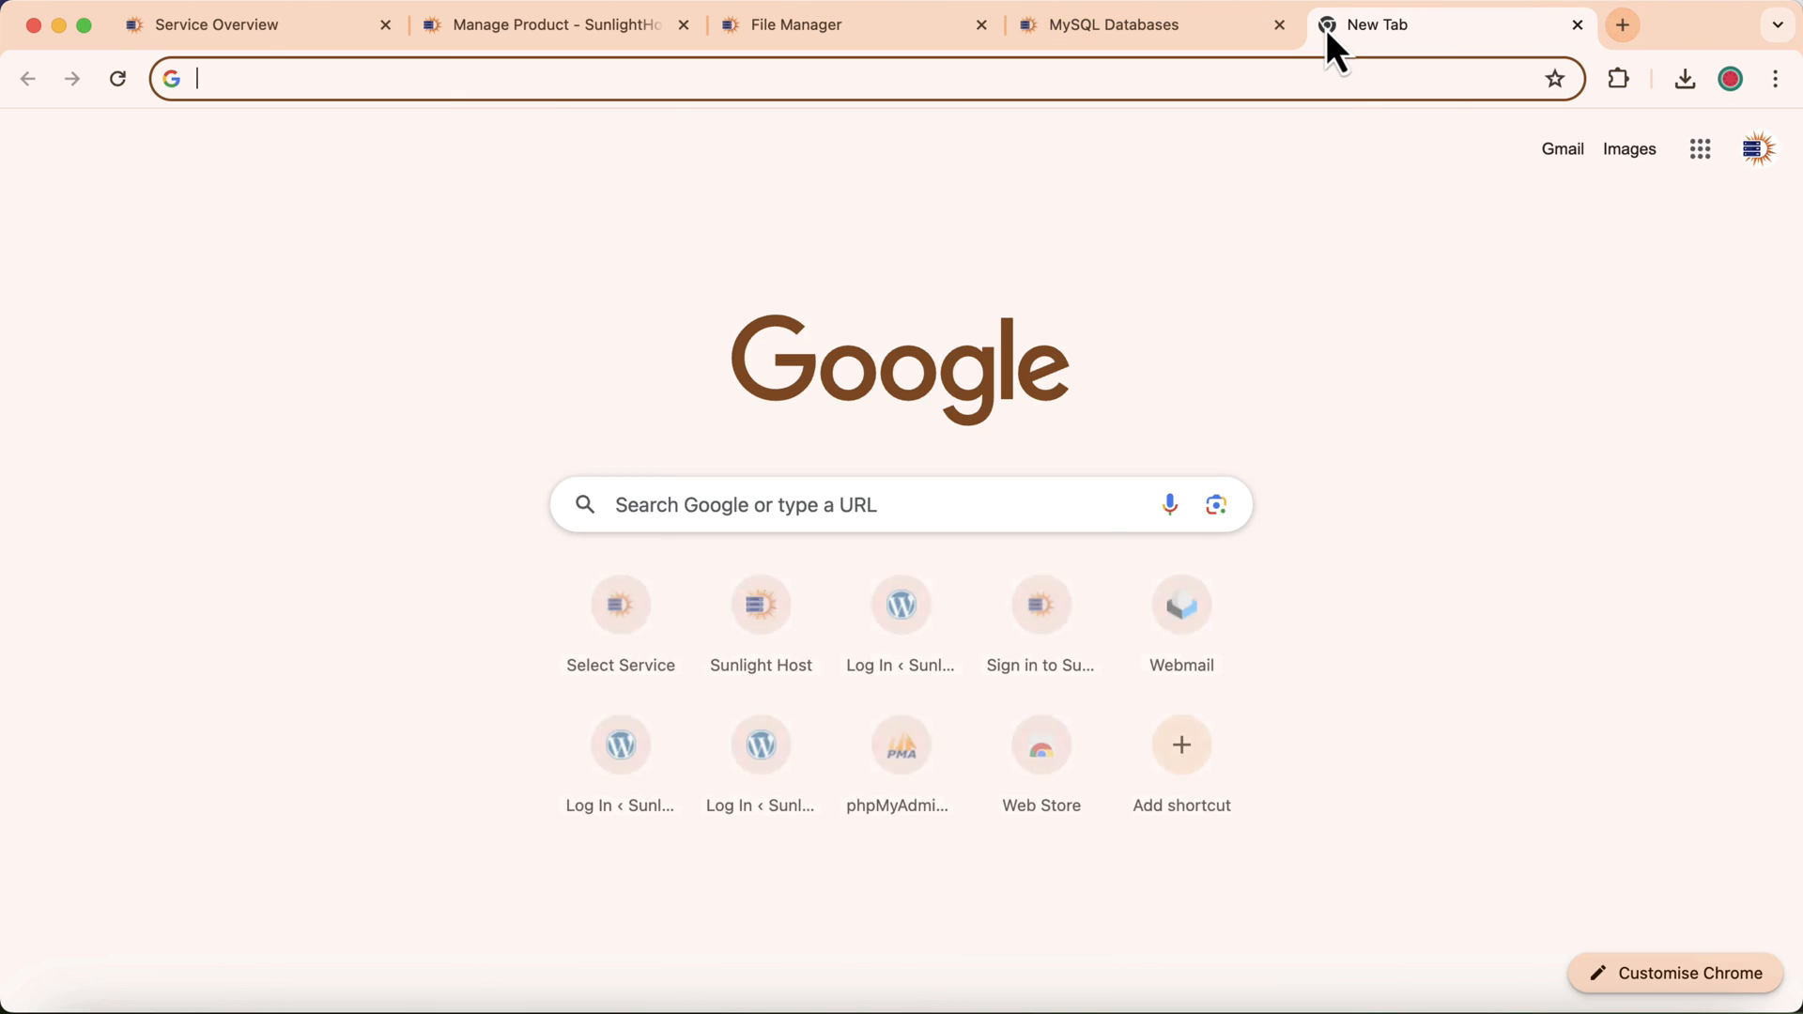
type("exploresunlighthost.com/wp-login.php")
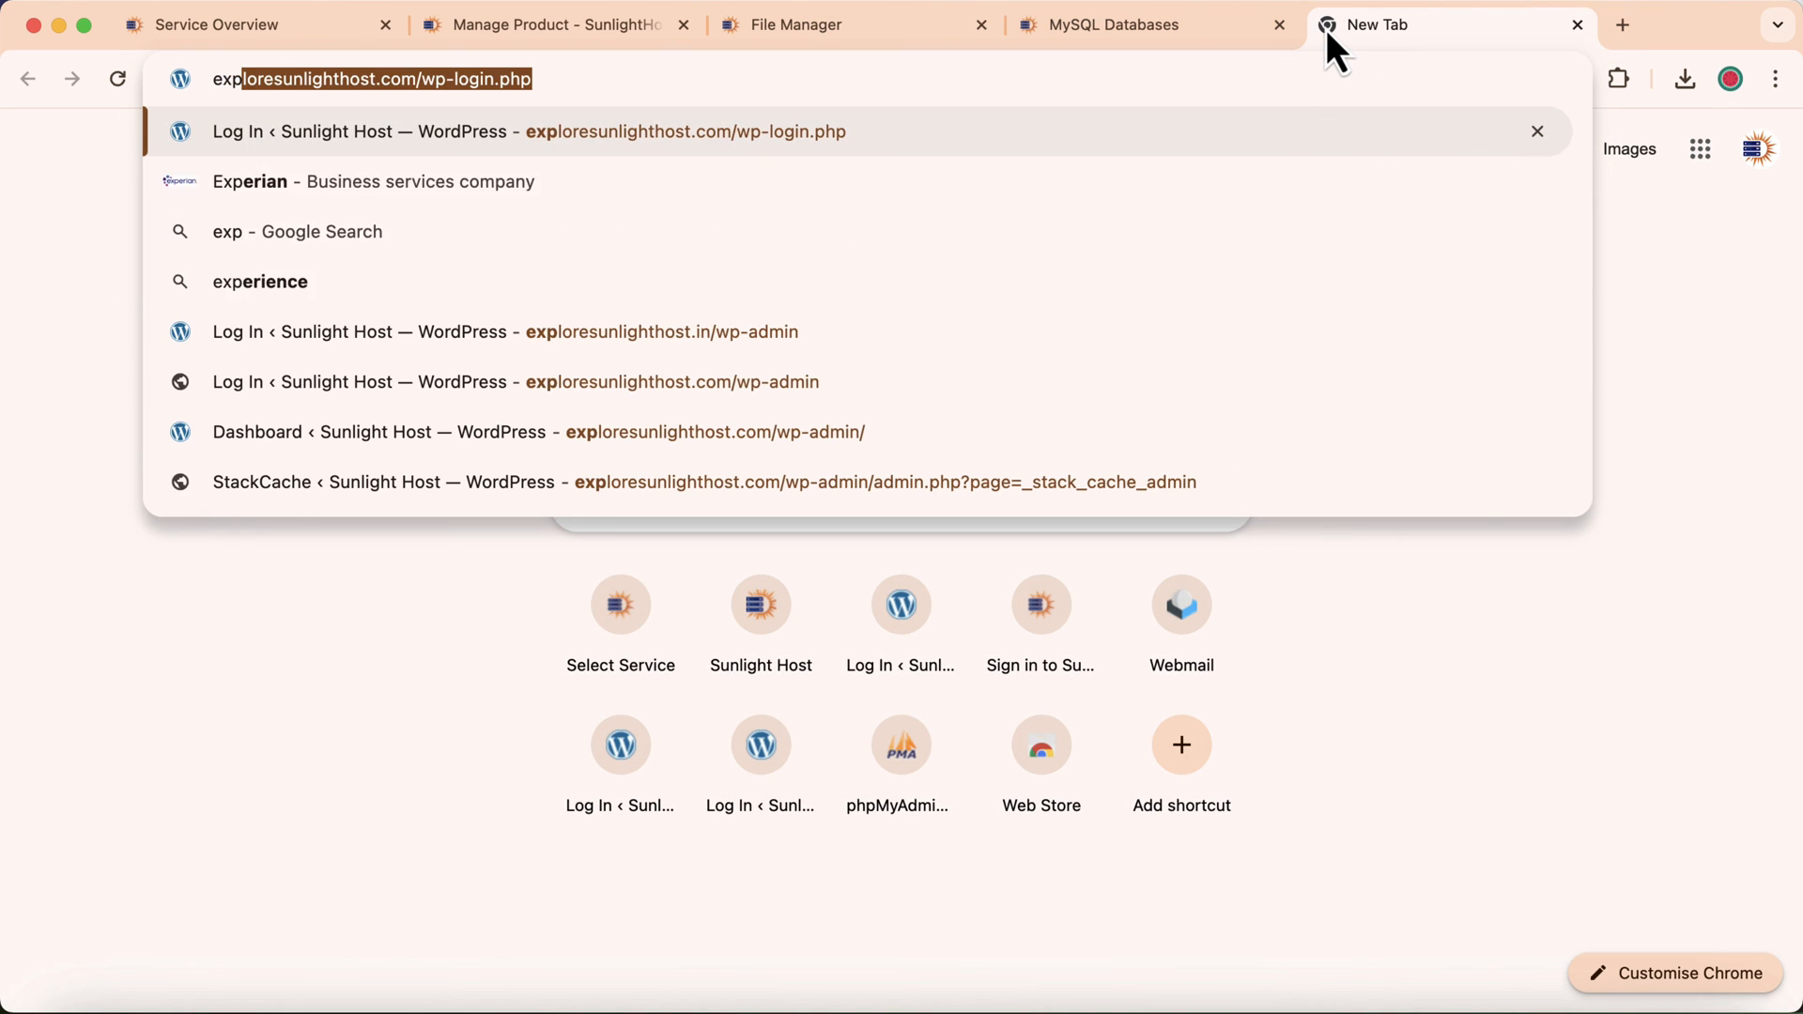
key("Return")
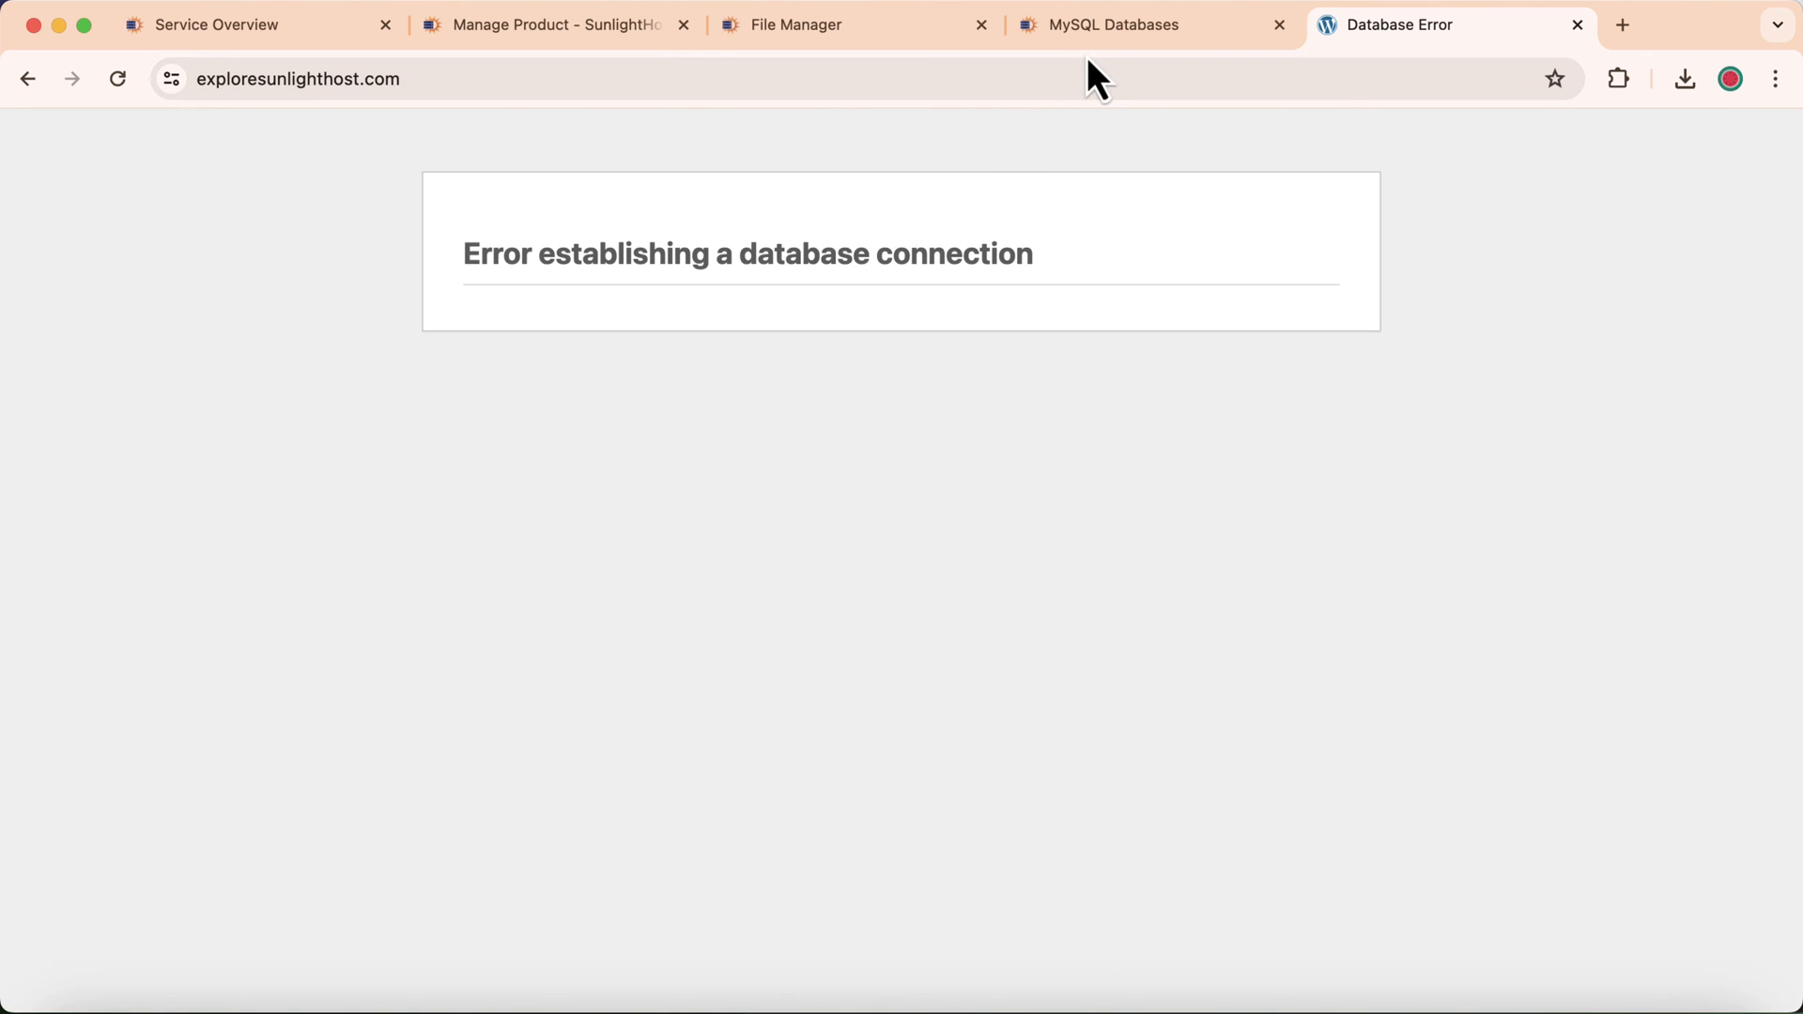
Replace the DB_PASSWORD value in wp-config.php with the copied database password, then save and close the file
left_click(1095, 28)
left_click(890, 32)
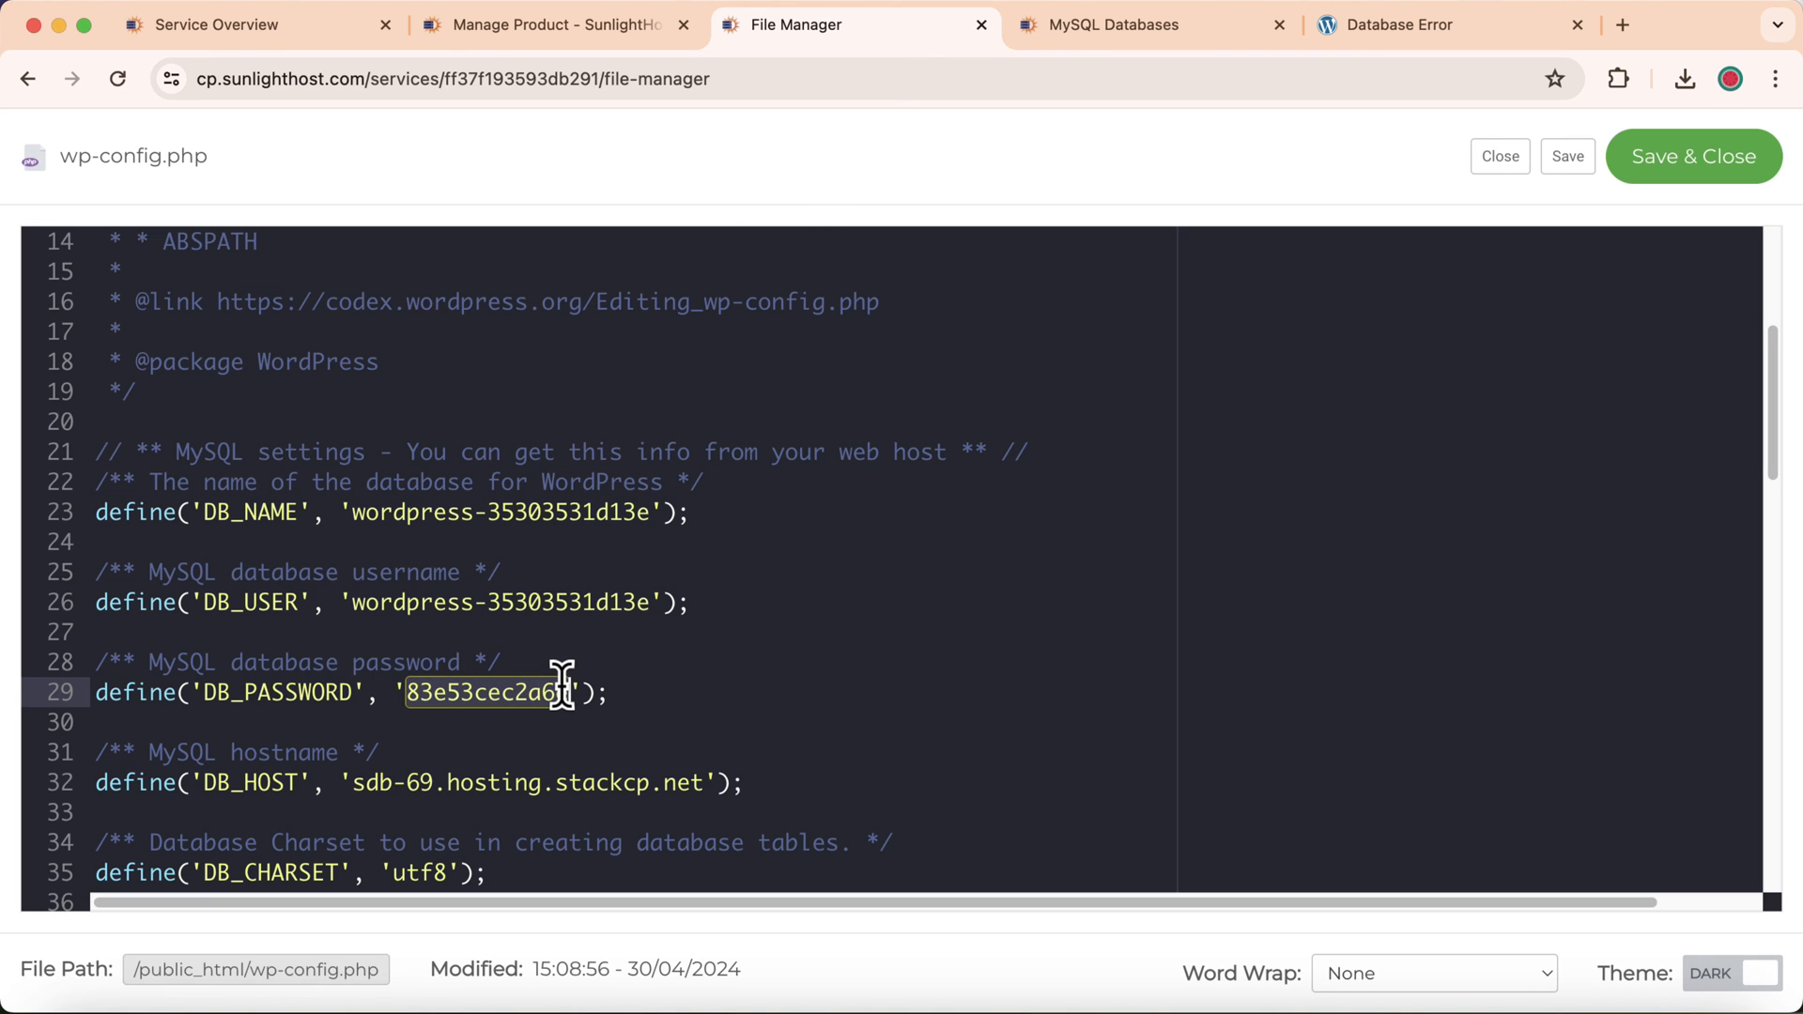
right_click(534, 701)
left_click(684, 590)
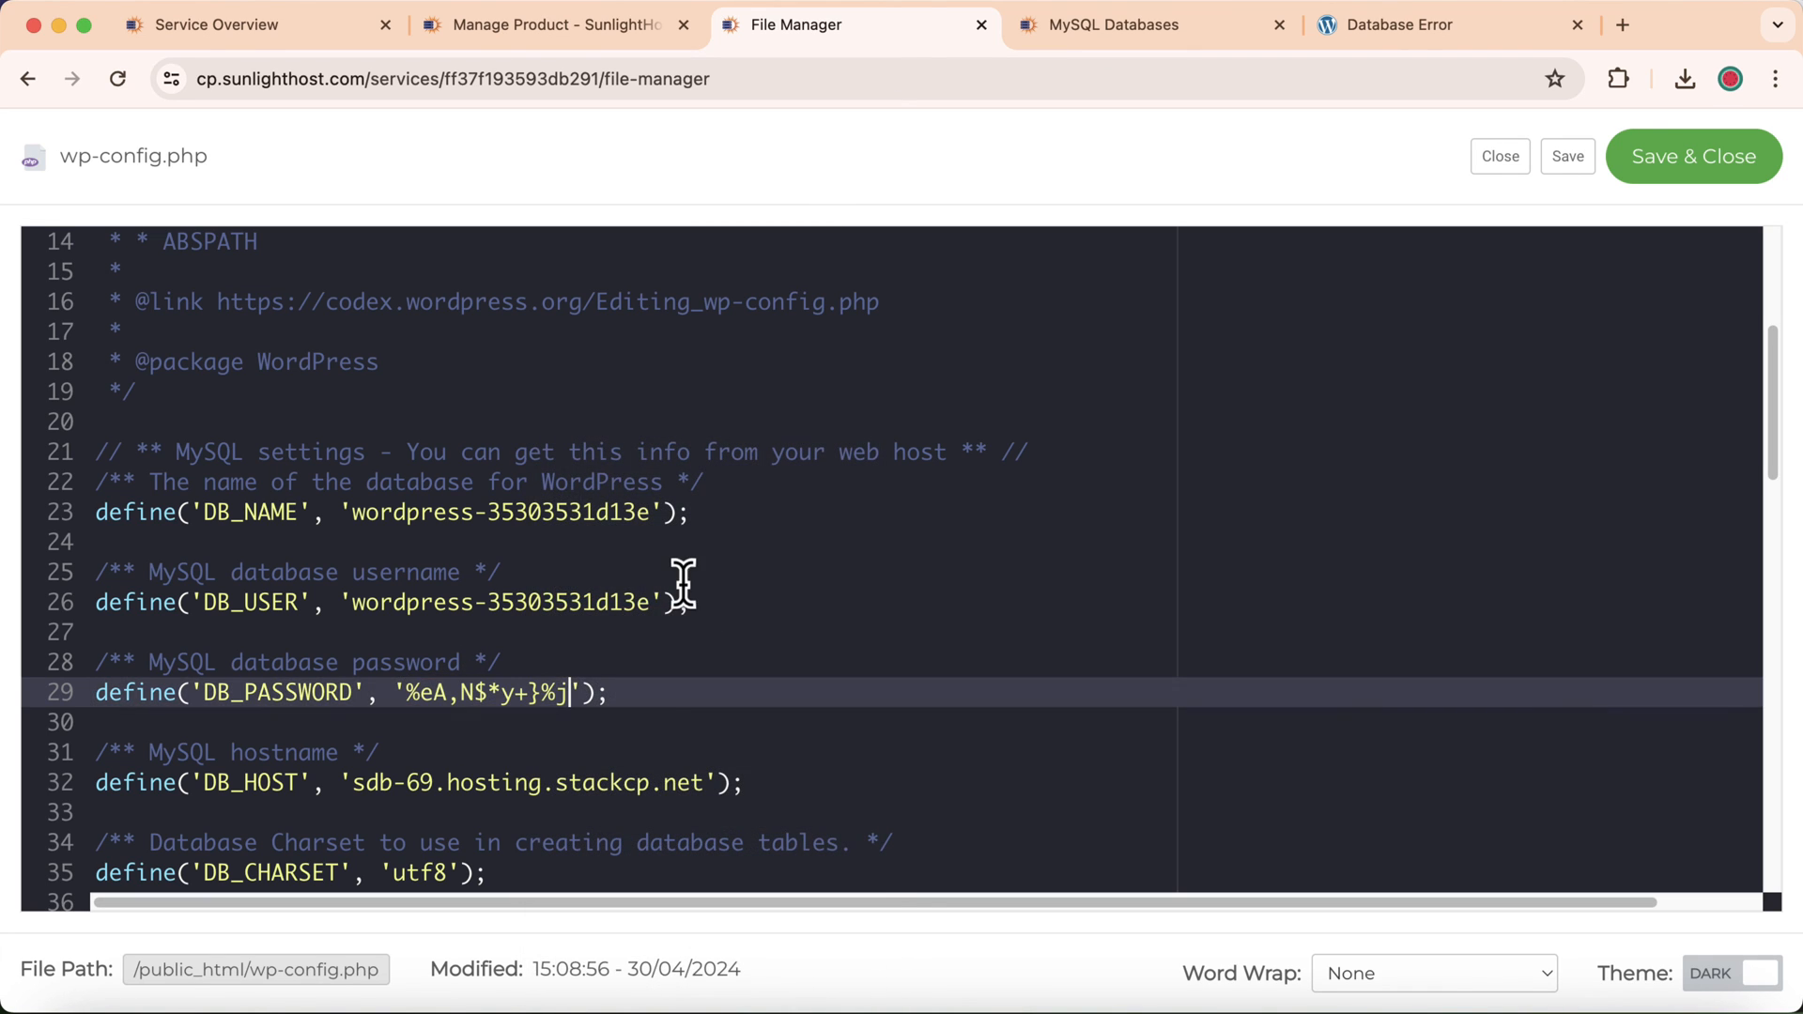
left_click(1658, 165)
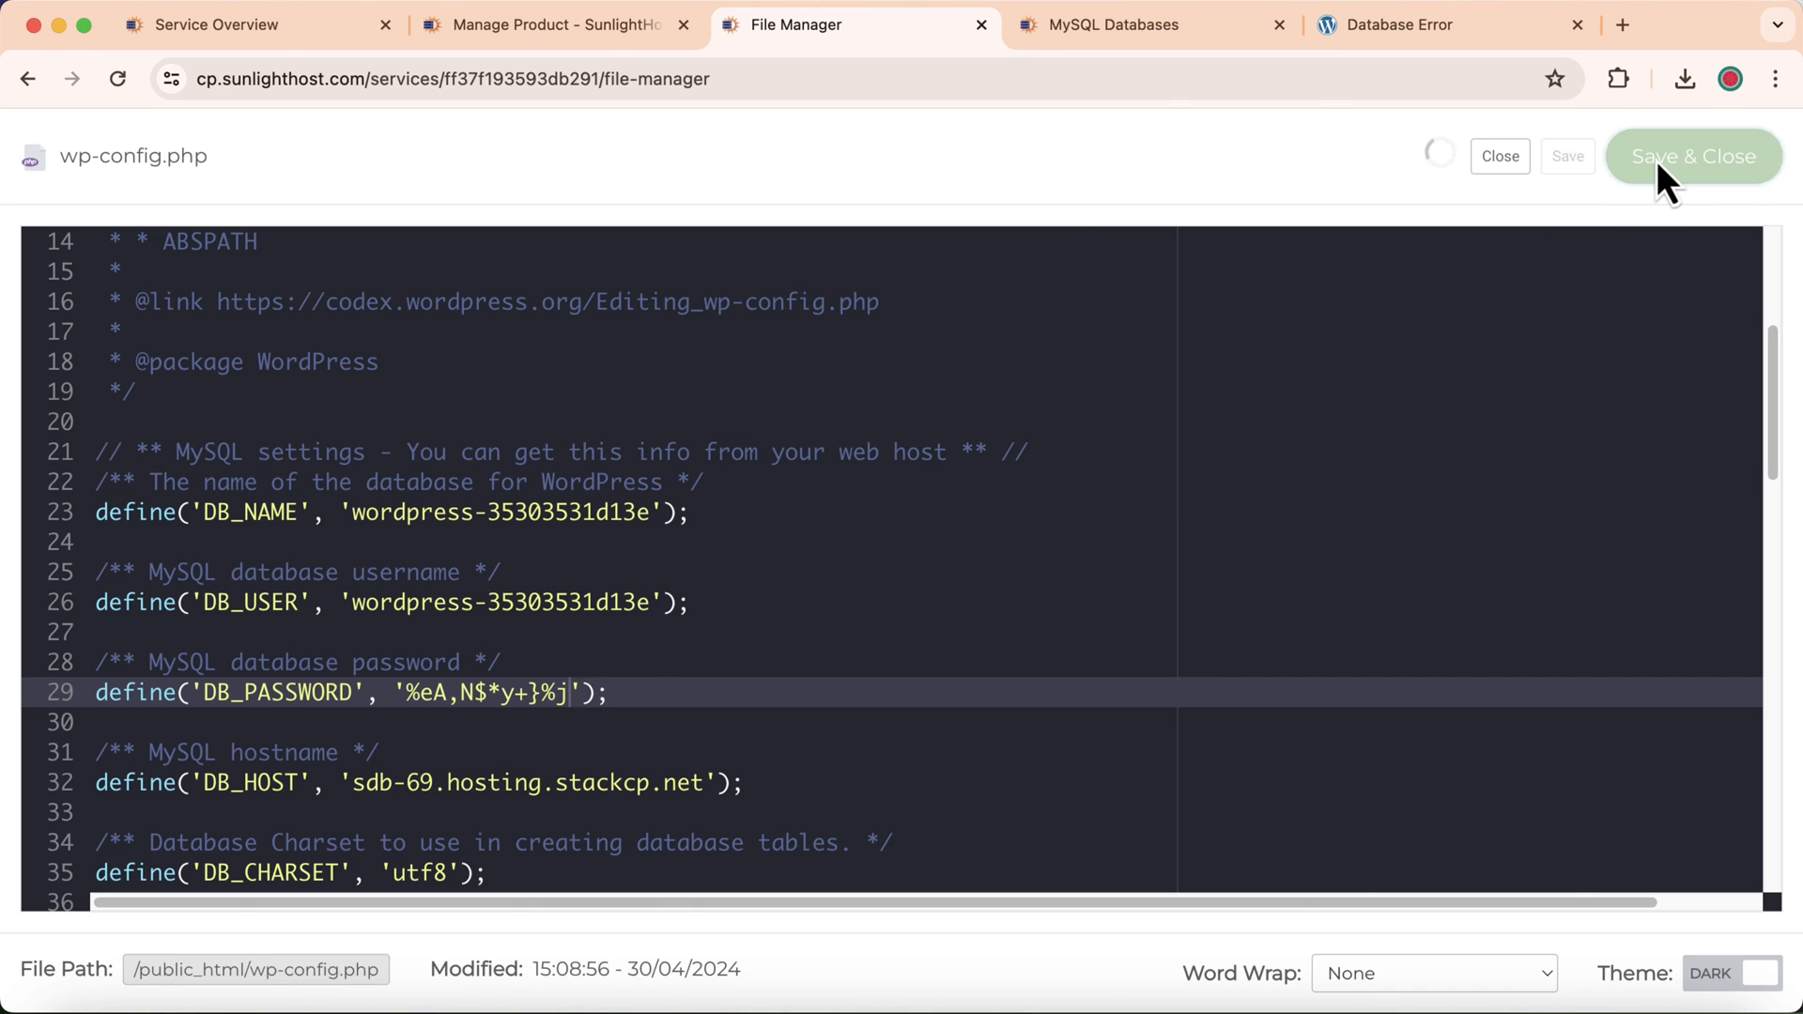
Reload exploresunlighthost.com to check the database connection, and return to the MySQL database list
left_click(1468, 38)
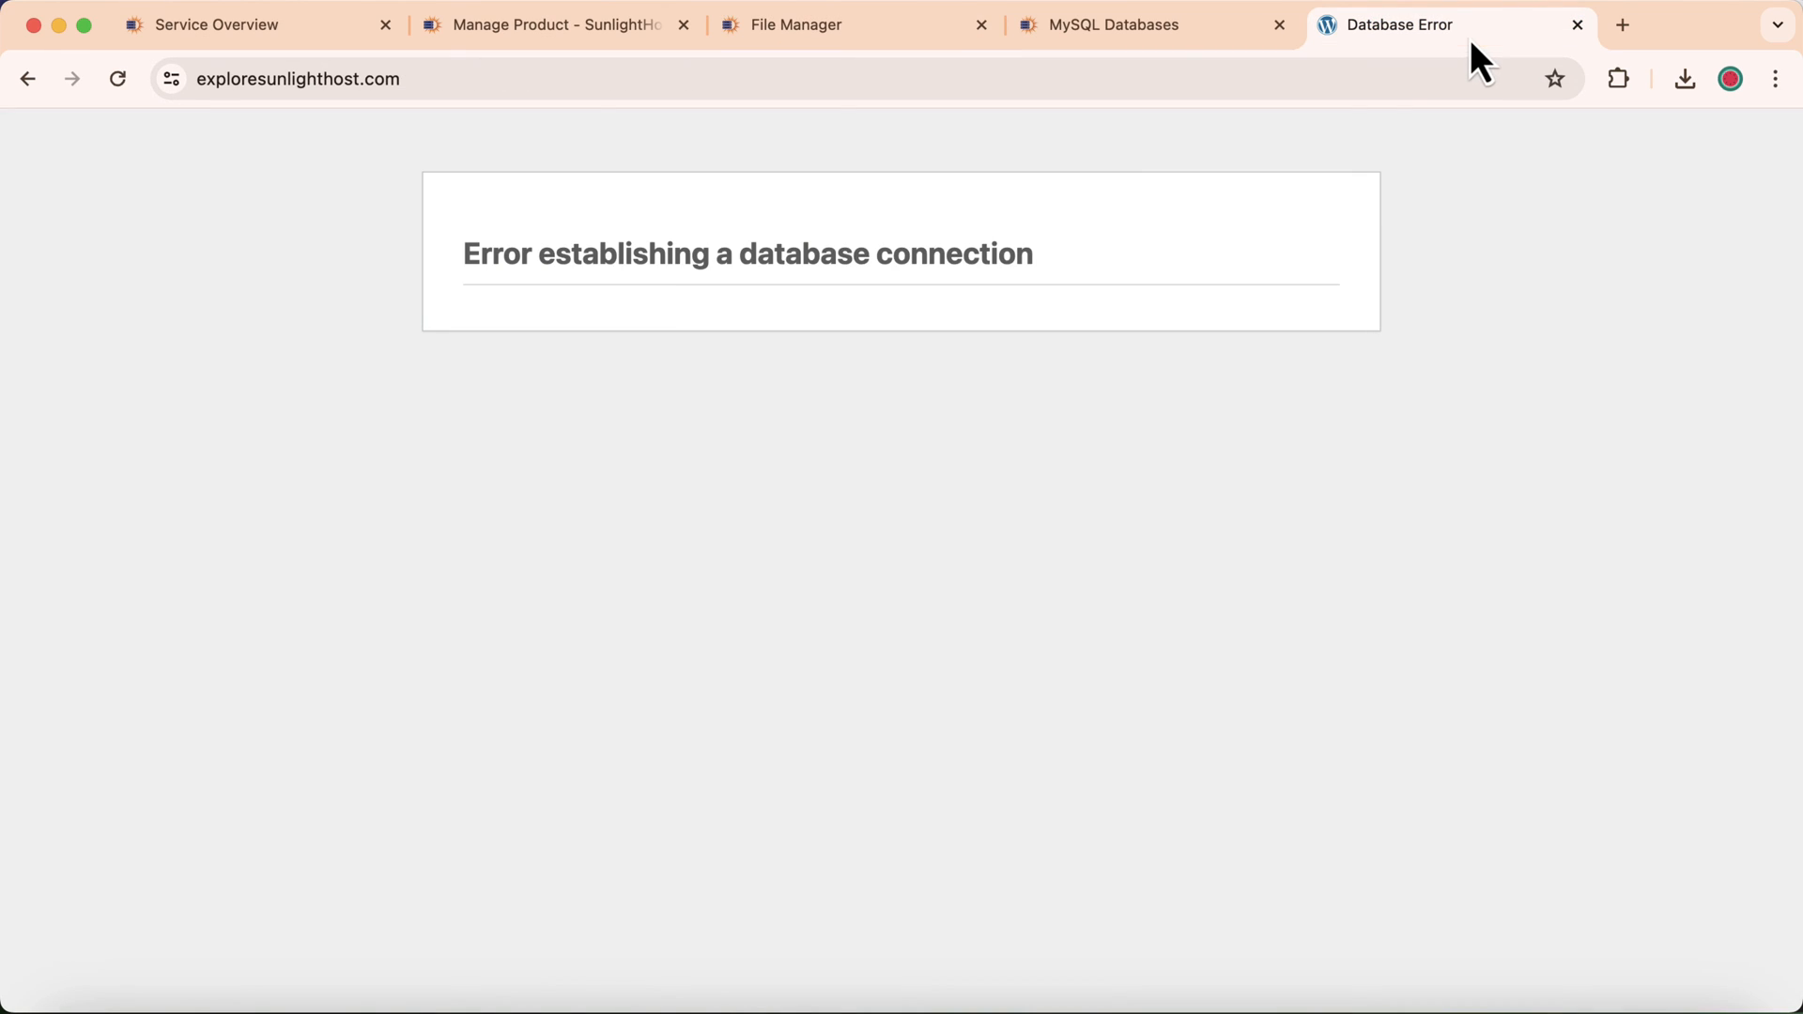
left_click(131, 91)
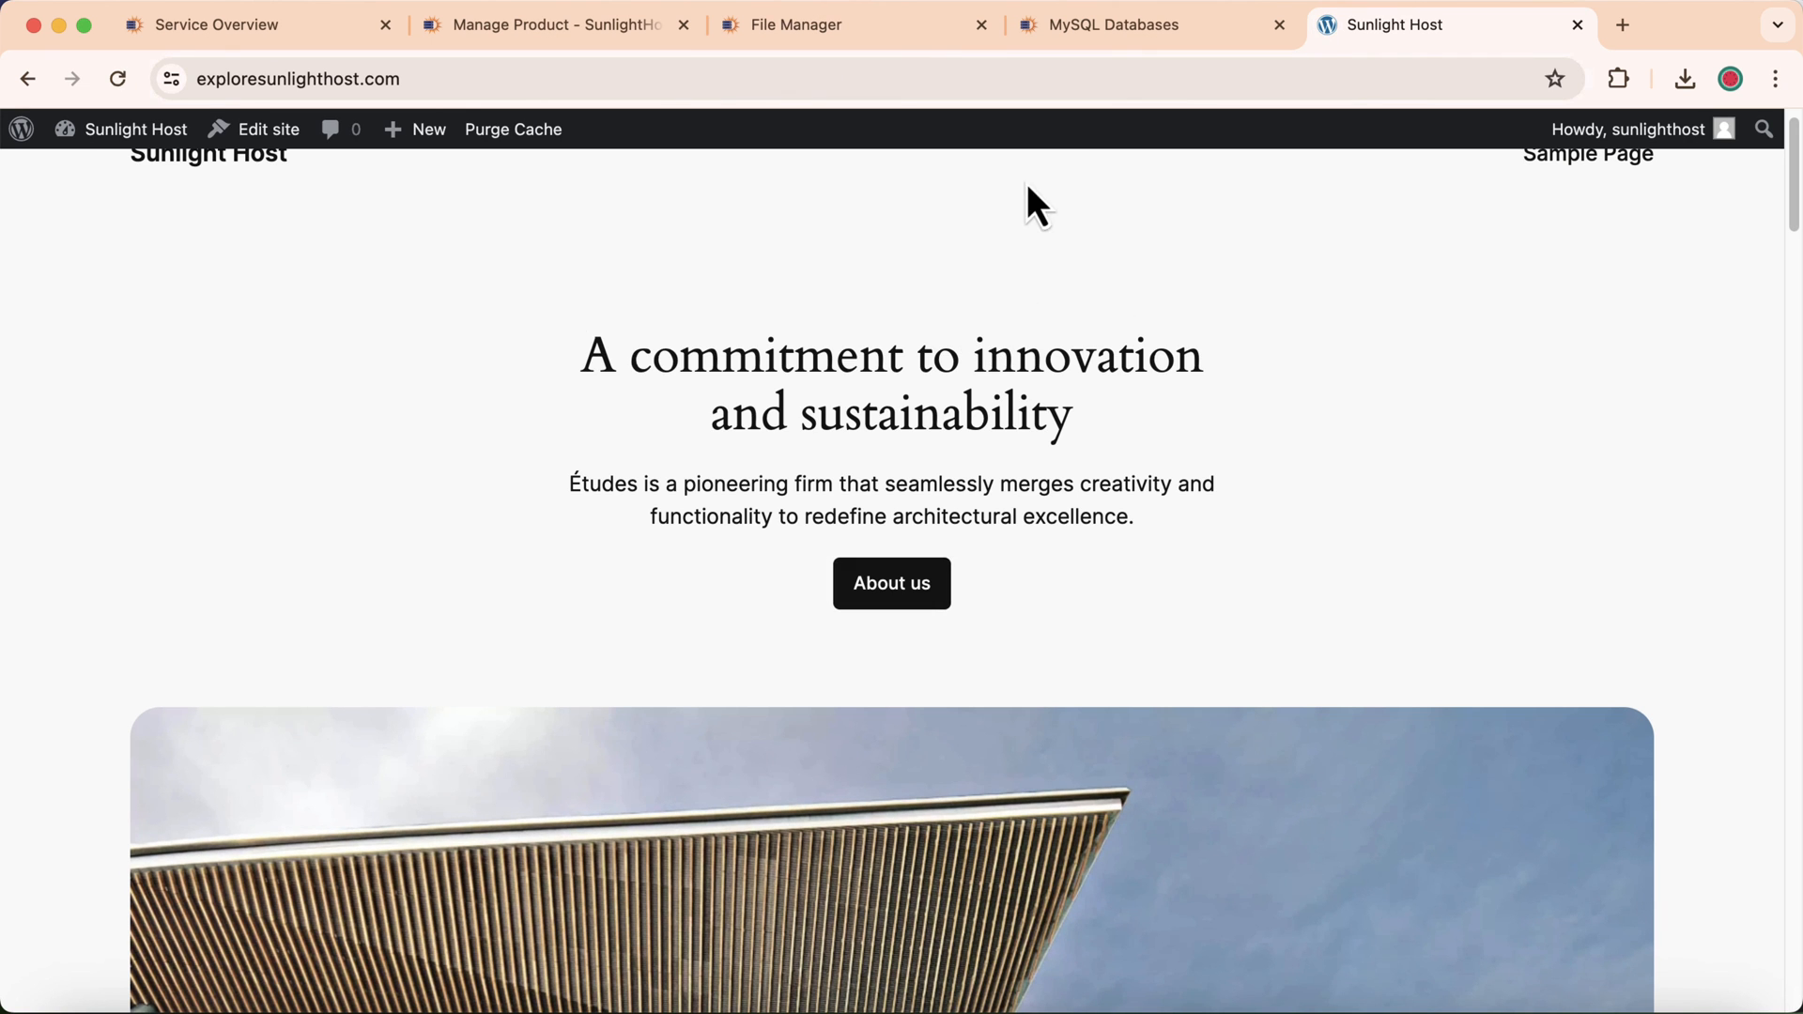
left_click(1085, 26)
left_click(878, 20)
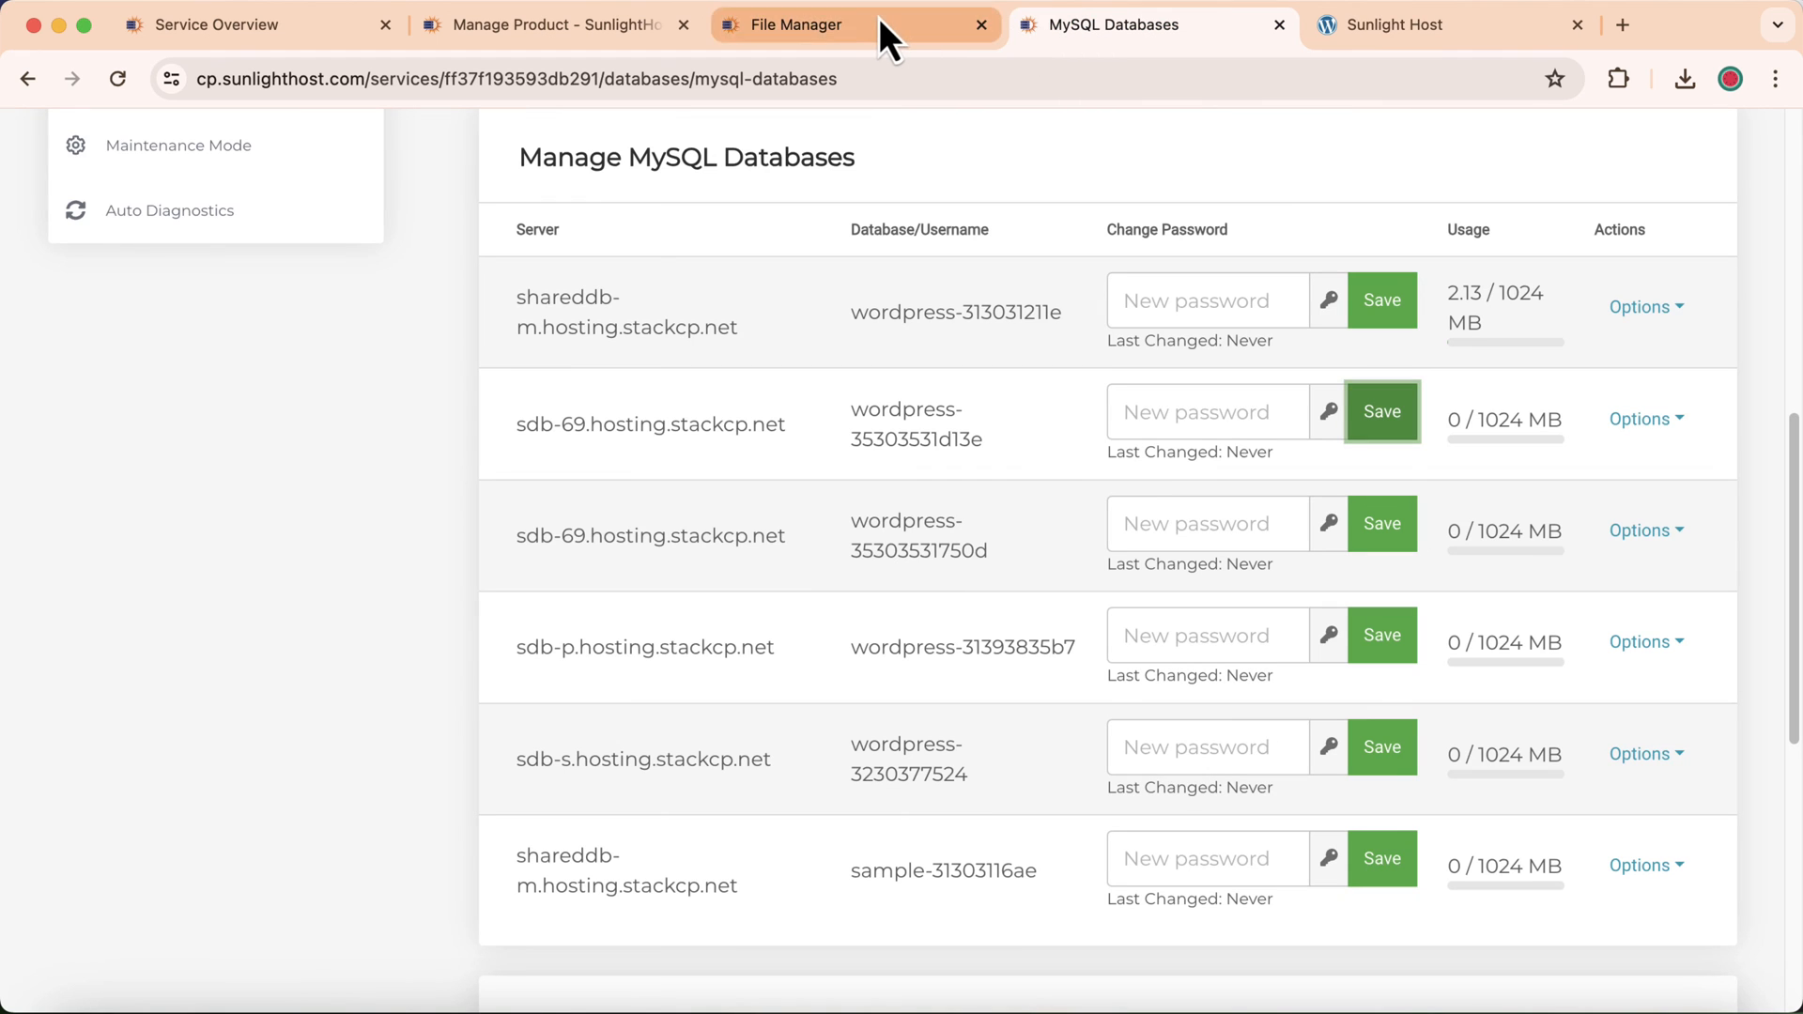
left_click(1068, 37)
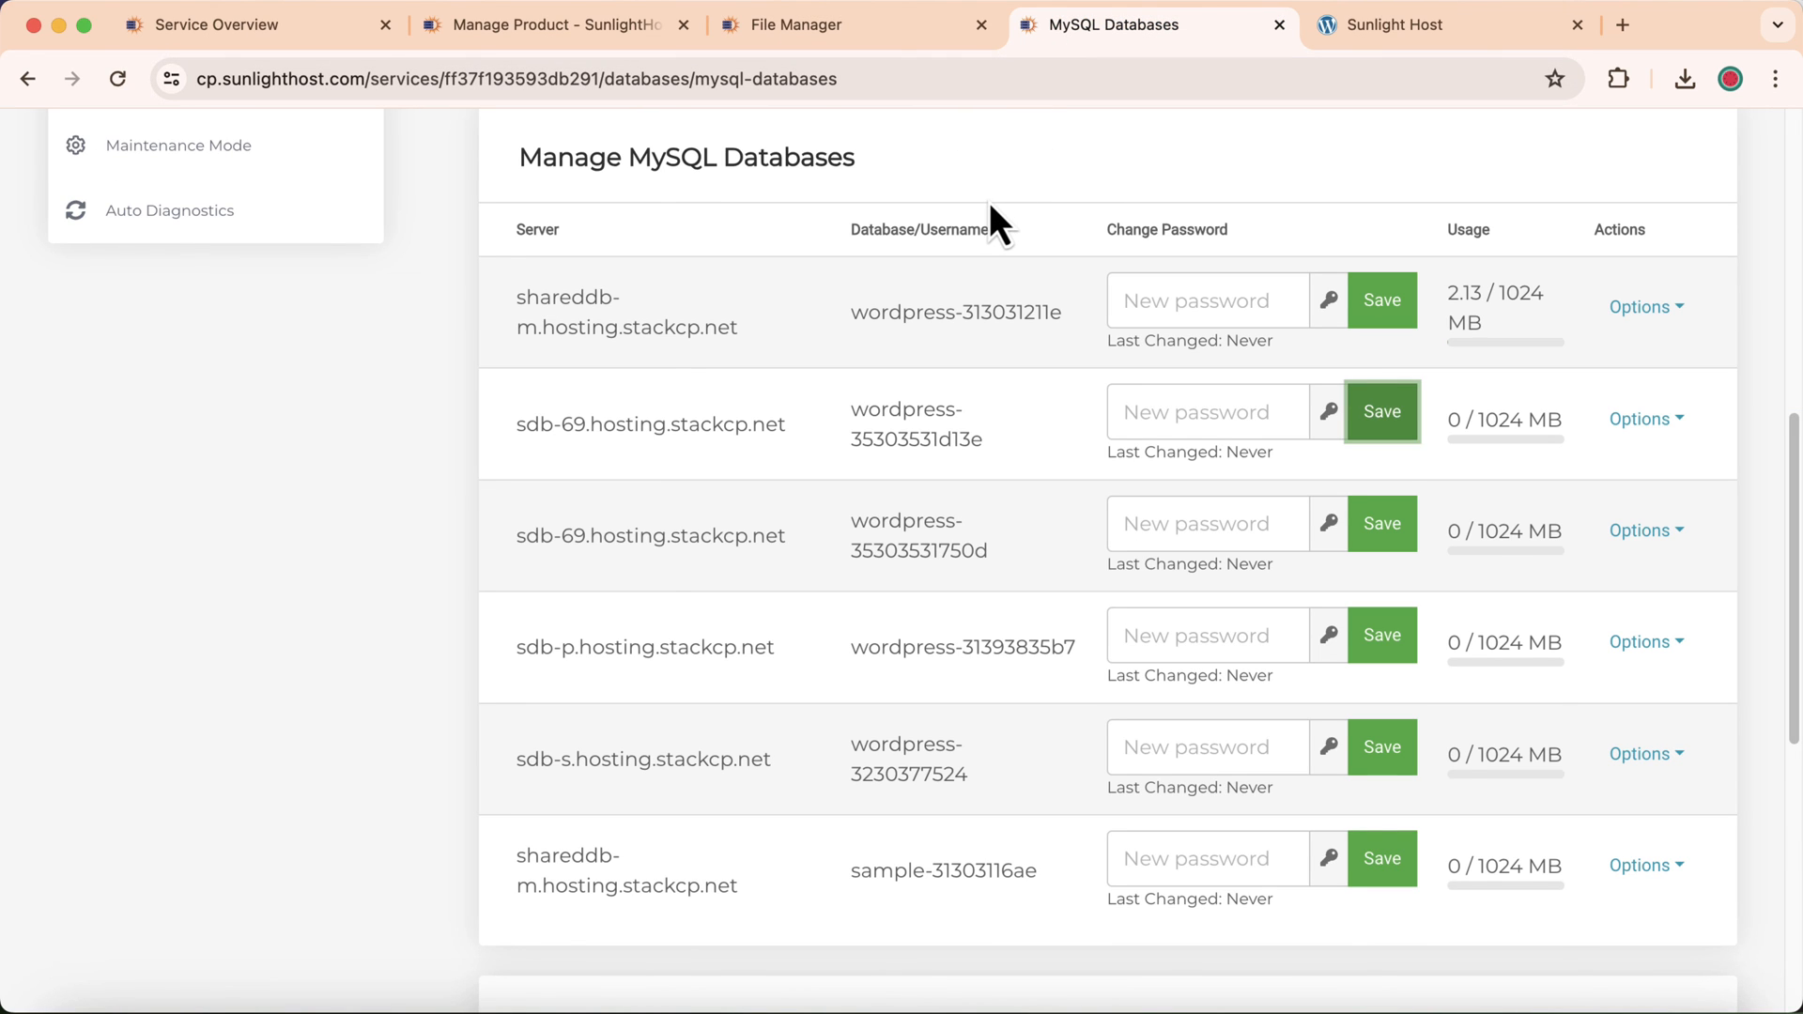